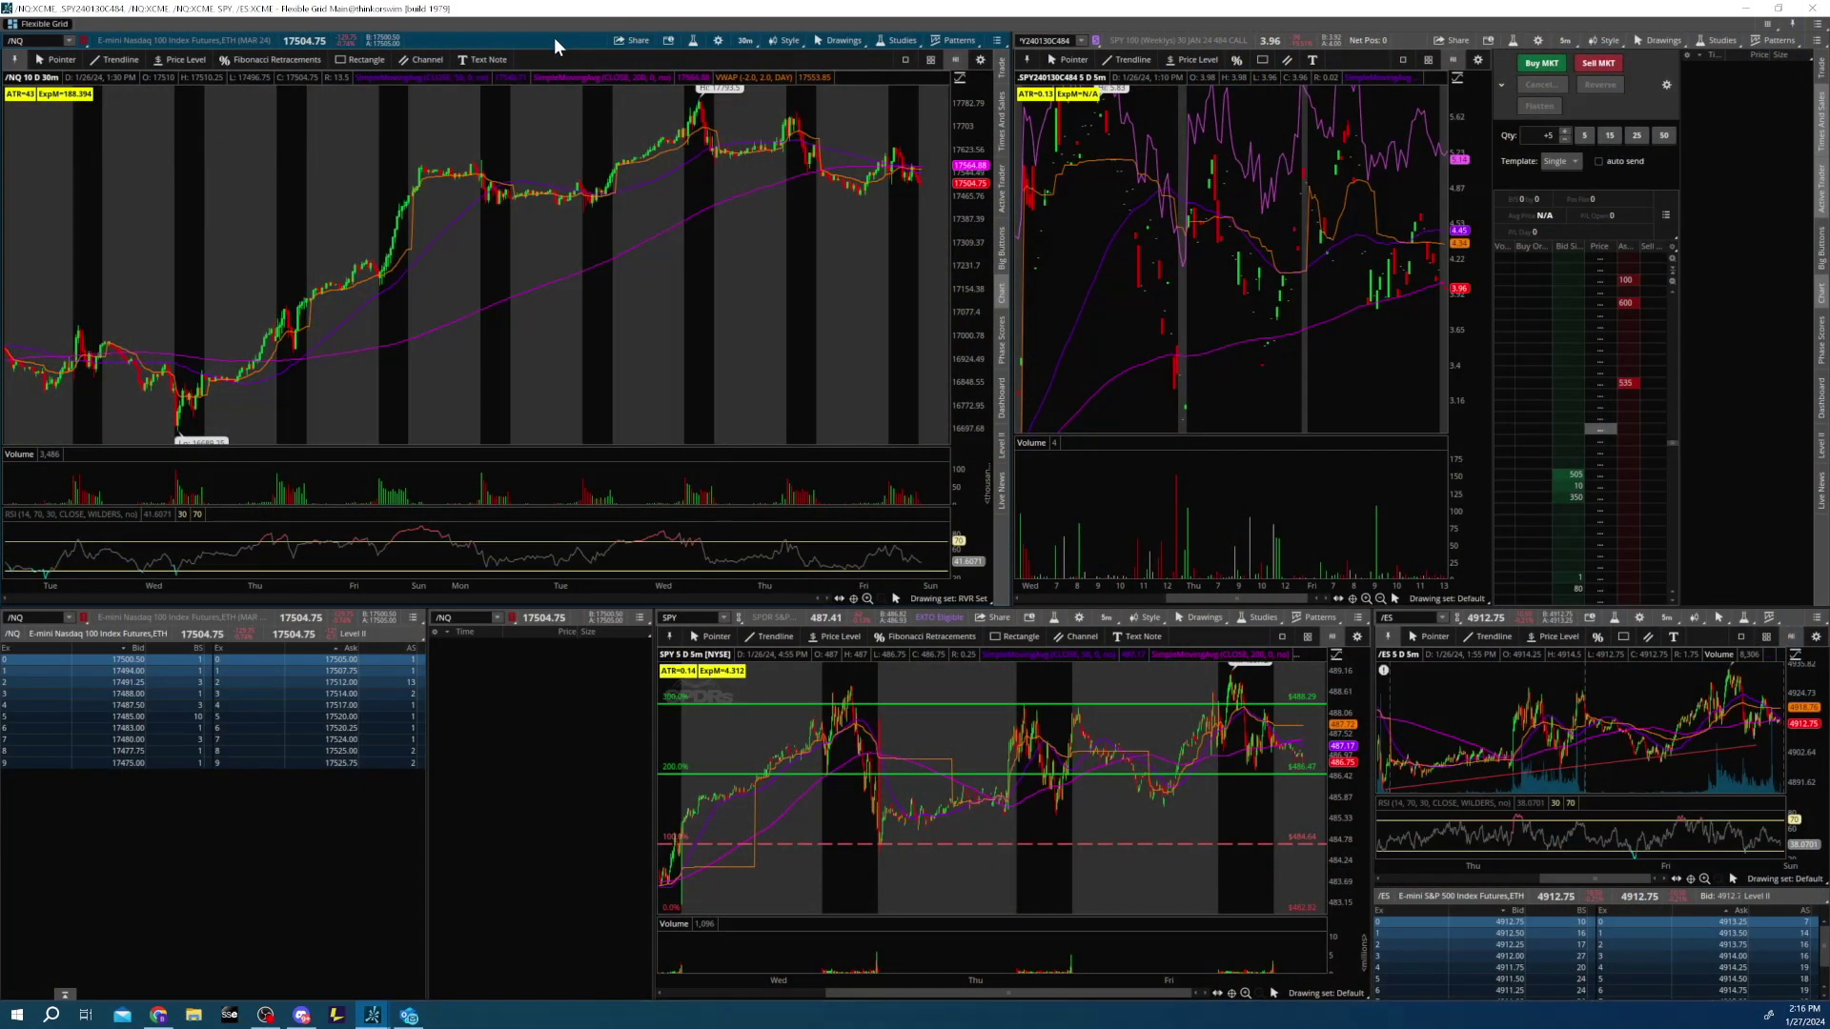
- Maximize the /NQ chart and add price levels at the week's high, about 17796.97, and low, about 17426.63
{"action": "double_click", "coordinate": [552, 38]}
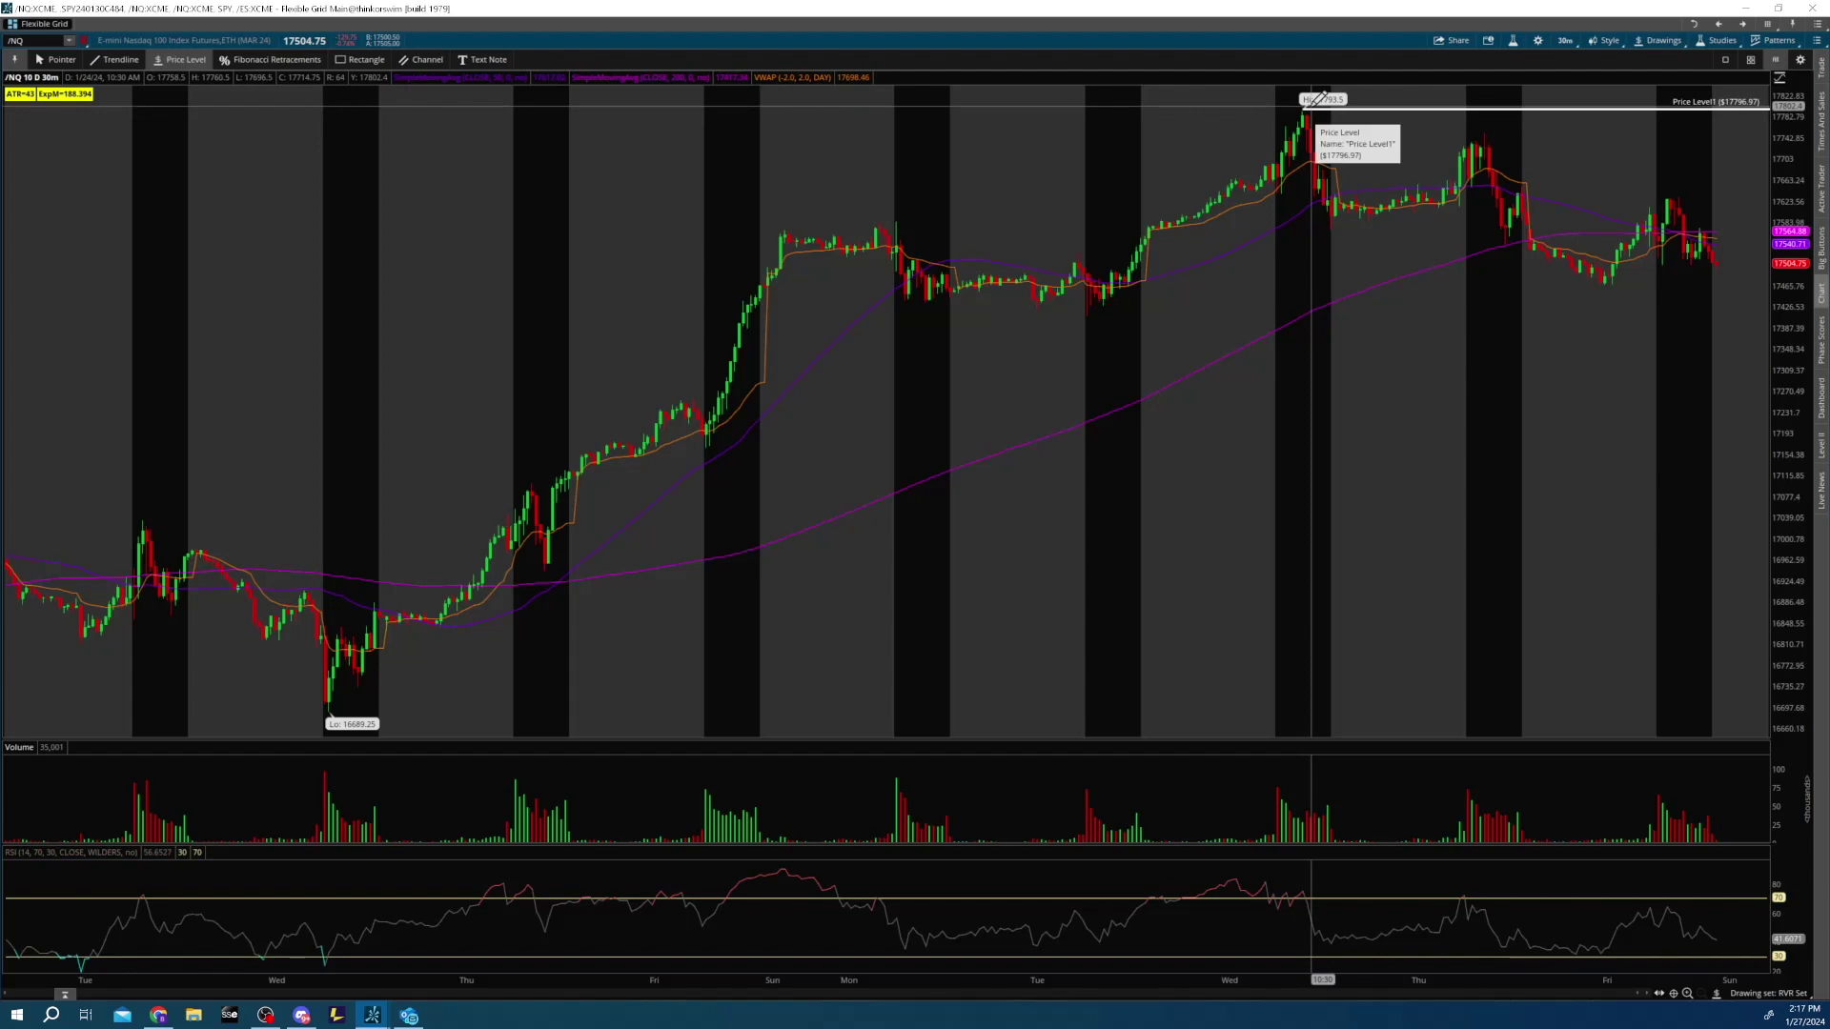
{"action": "left_click", "coordinate": [927, 303]}
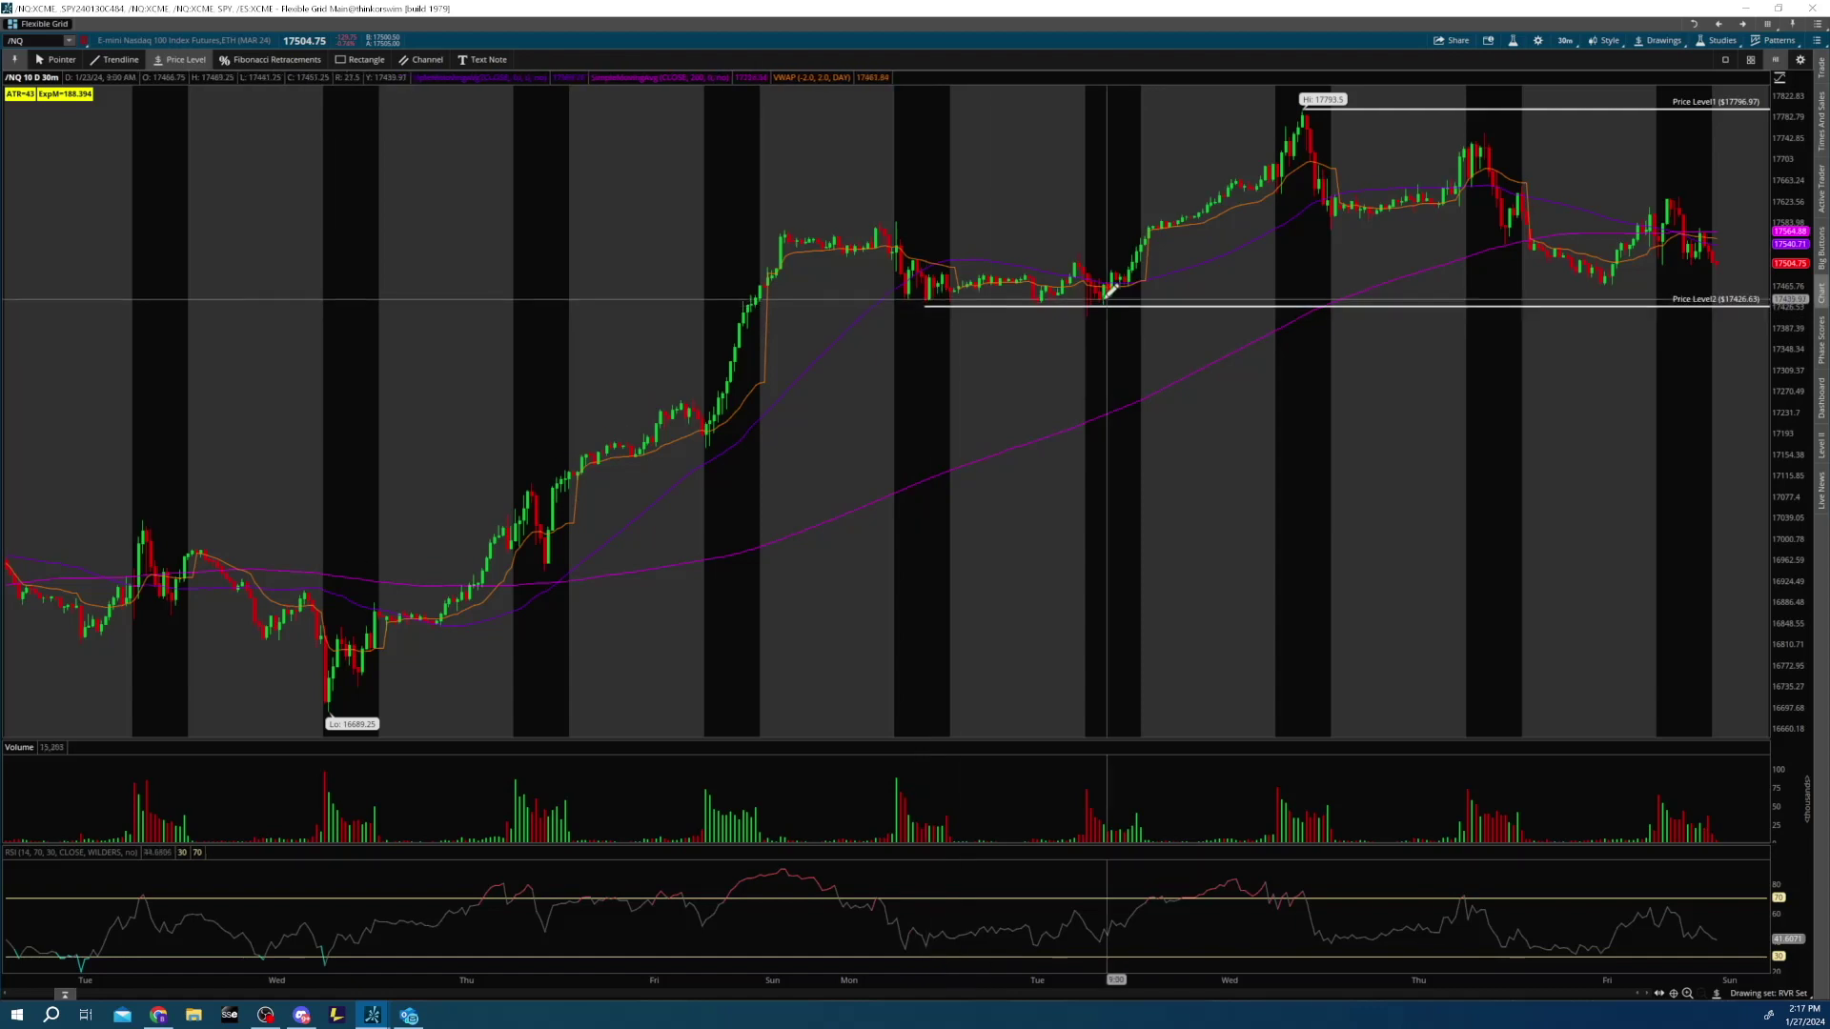
- Rename the price level at the week's high to "weekly high"
{"action": "left_click", "coordinate": [1382, 113]}
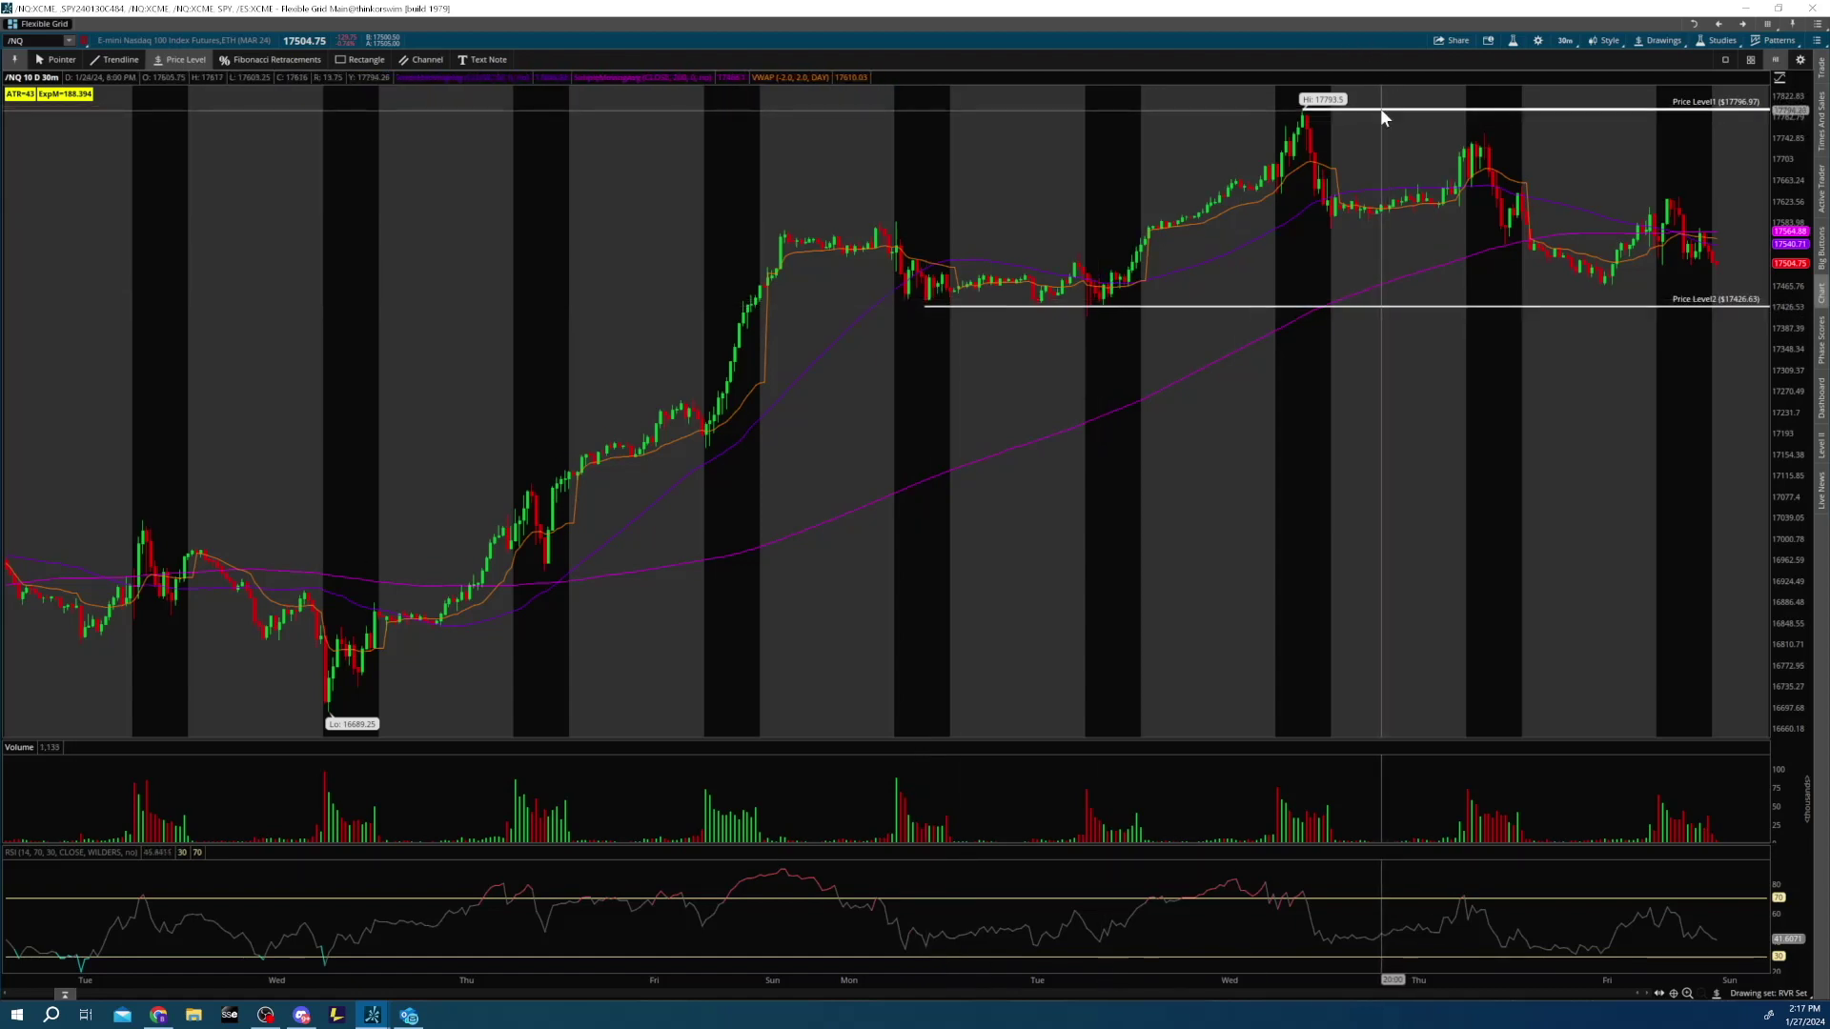
{"action": "right_click", "coordinate": [1382, 113]}
{"action": "left_click", "coordinate": [1439, 124]}
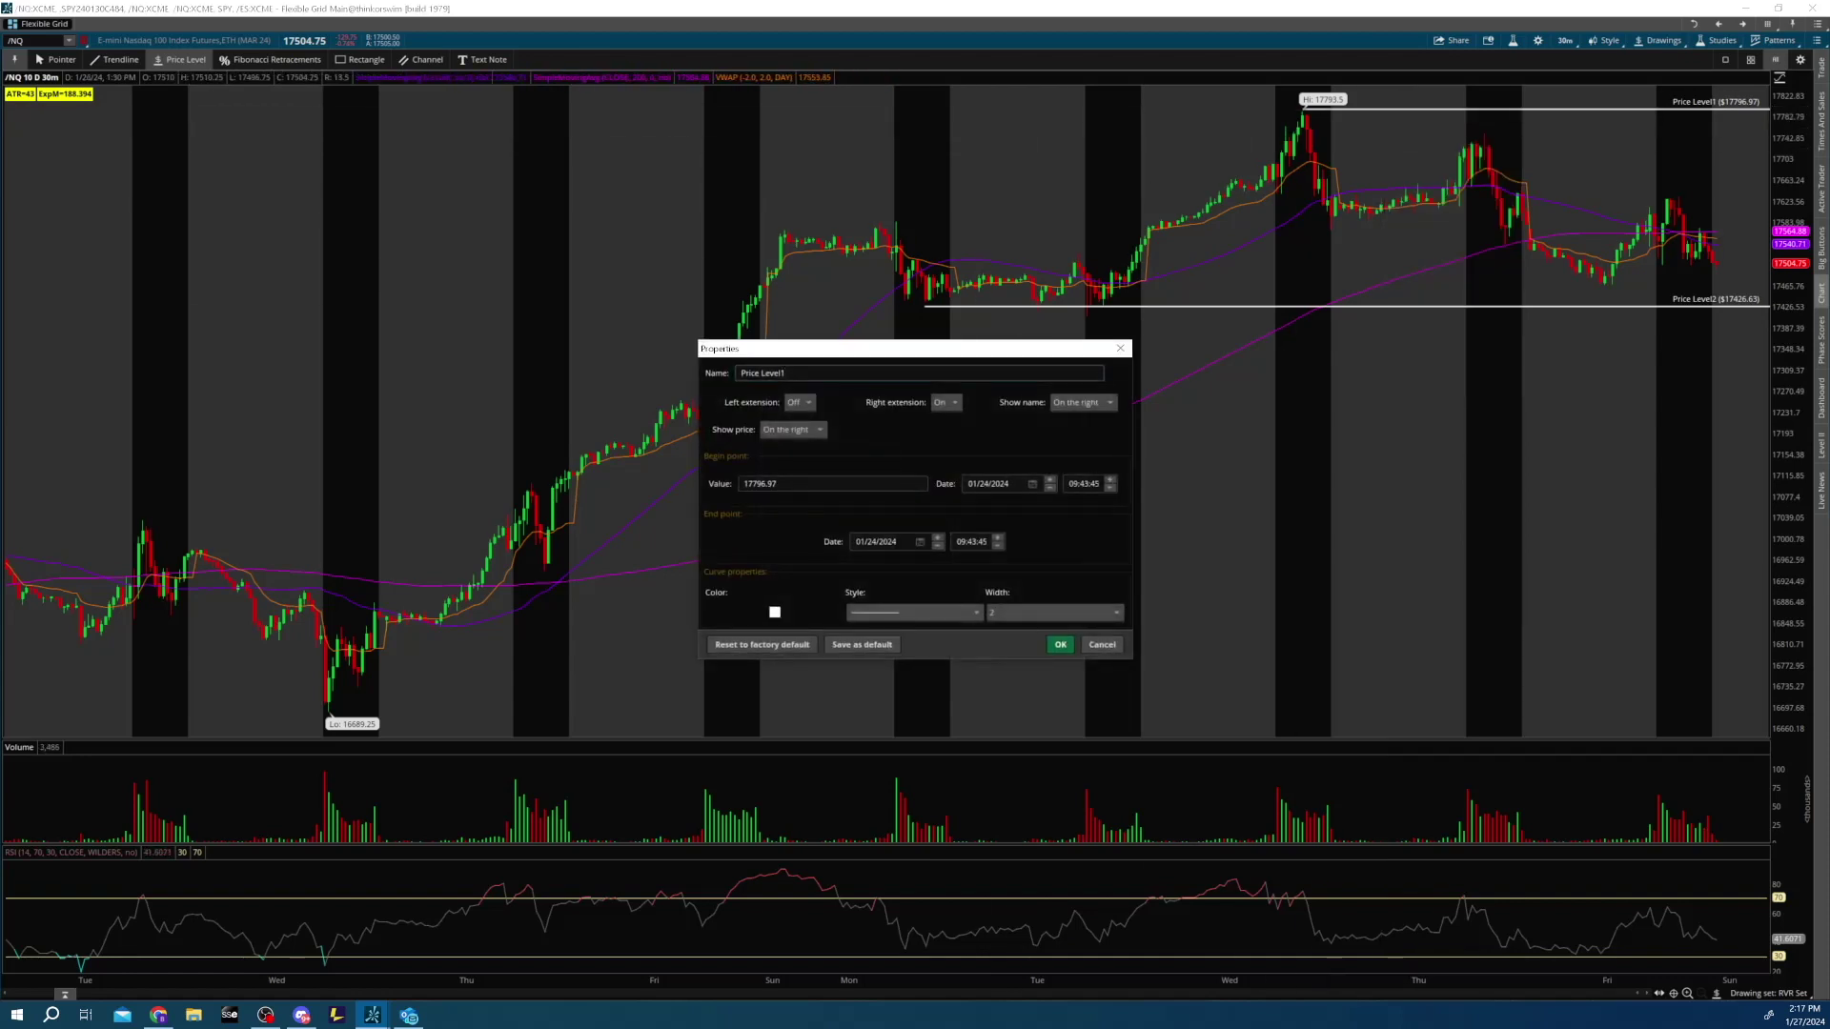
{"action": "type", "text": "weekly high"}
{"action": "left_click", "coordinate": [1059, 644]}
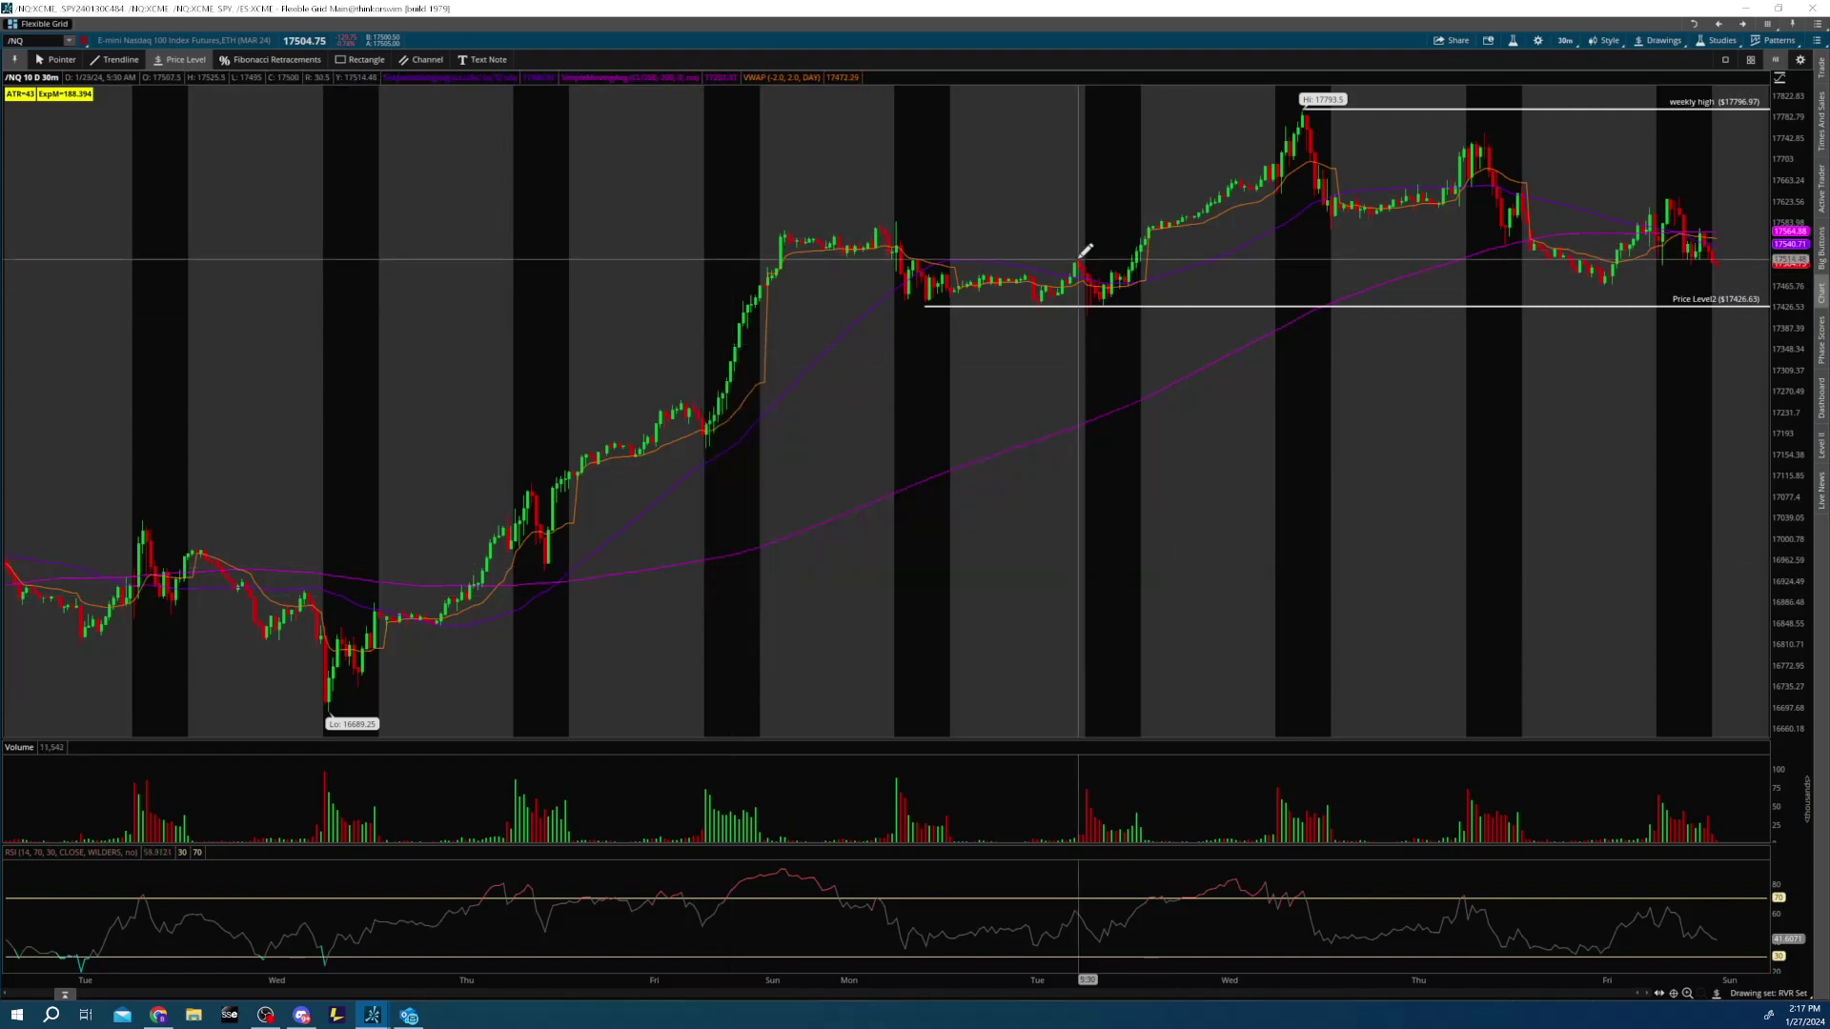
- Rename the price level at the week's low to "weekly low"
{"action": "right_click", "coordinate": [1067, 303]}
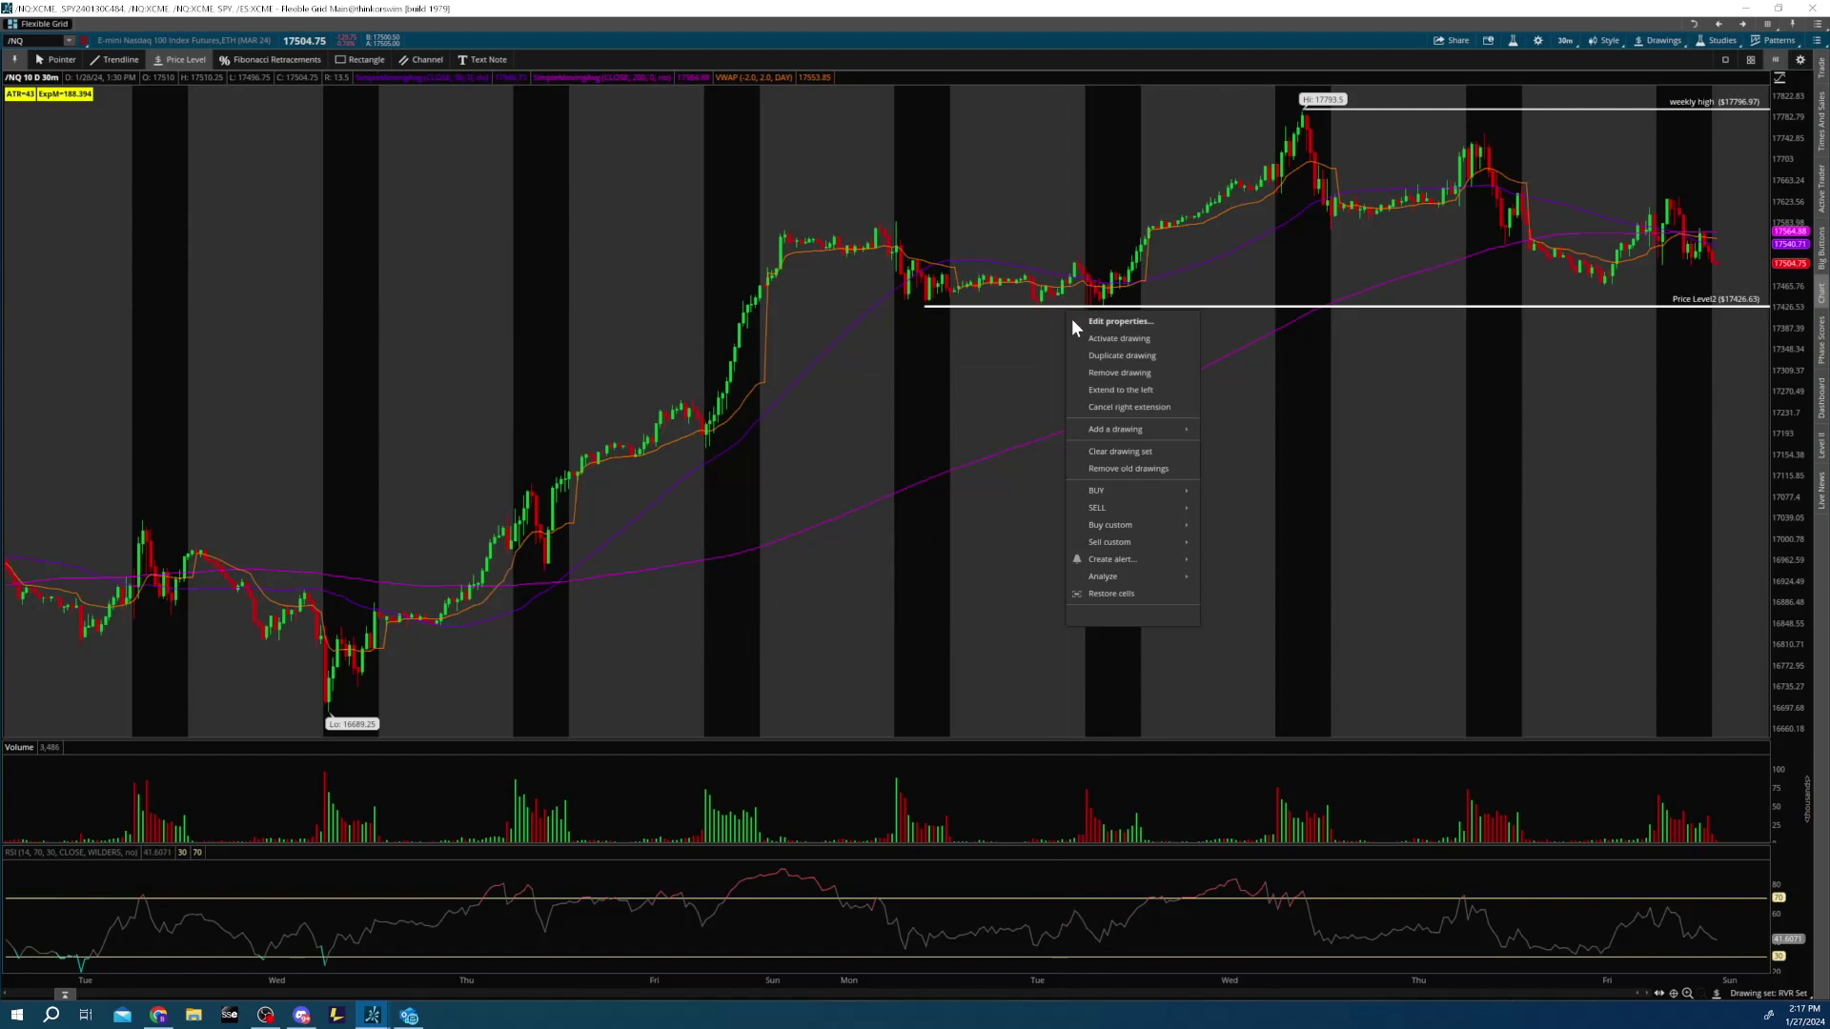
{"action": "left_click", "coordinate": [1122, 324]}
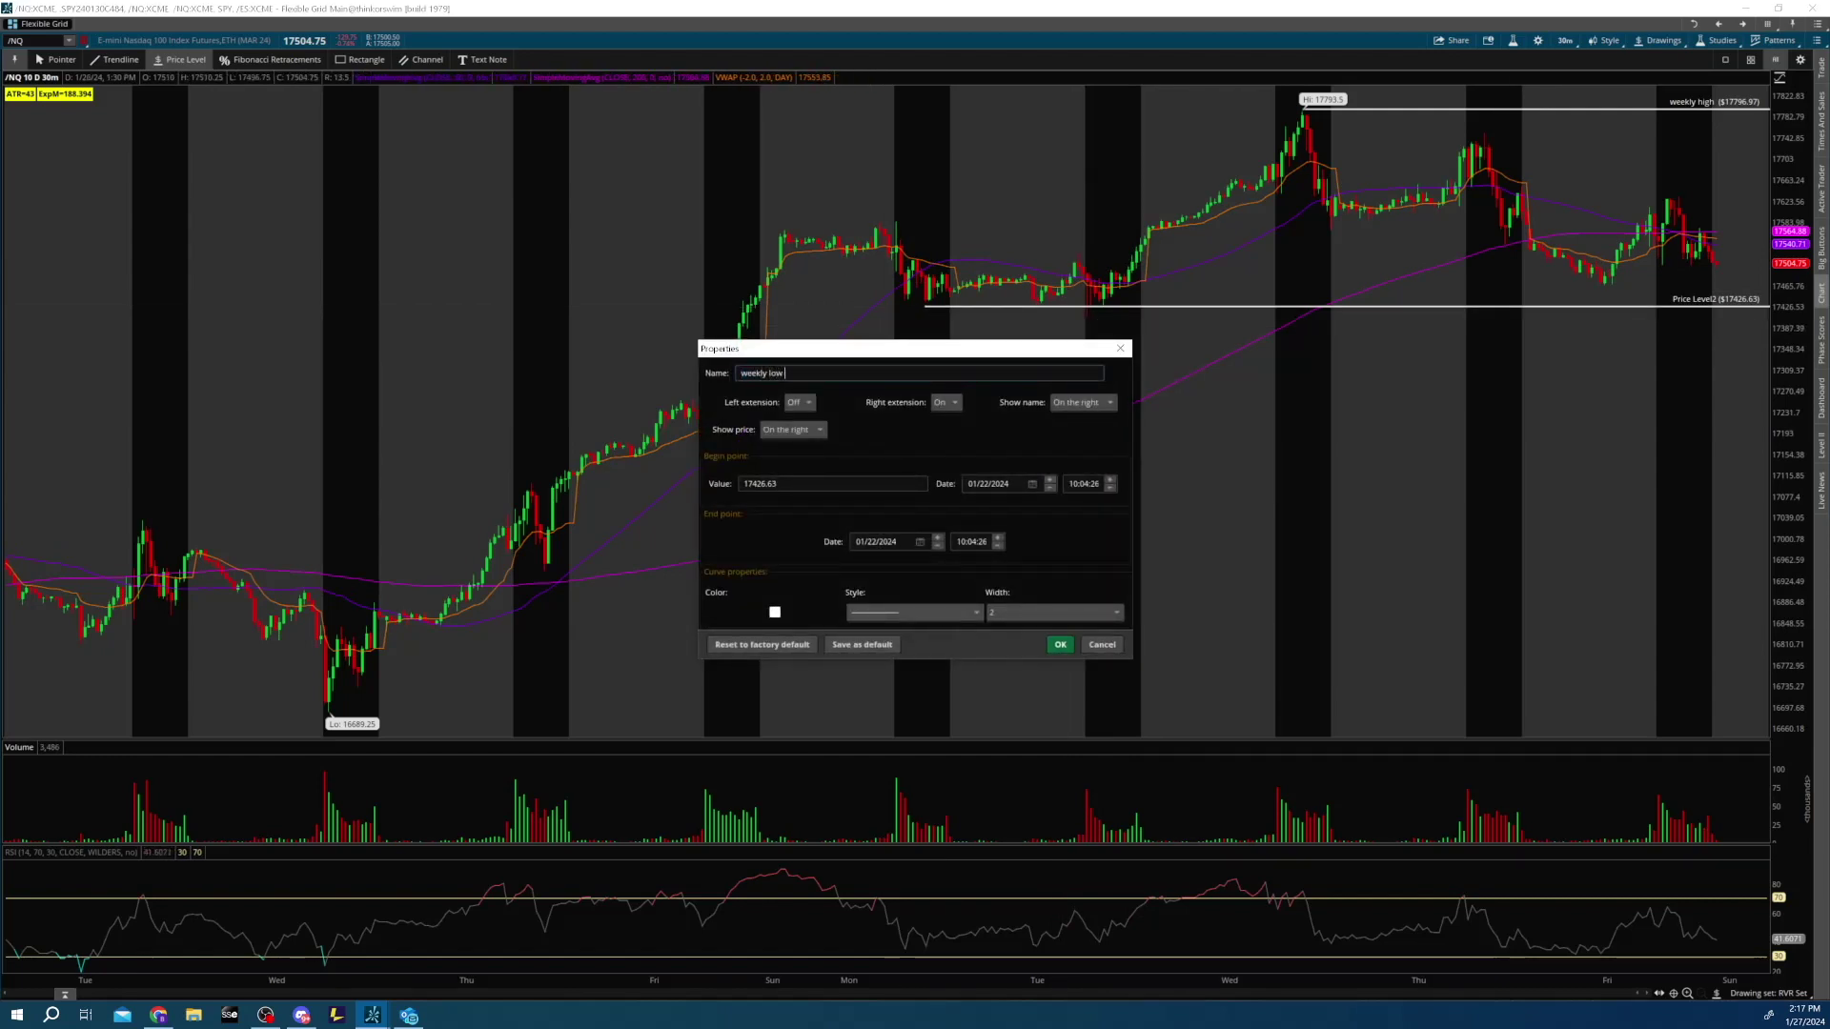
{"action": "left_click", "coordinate": [1063, 644]}
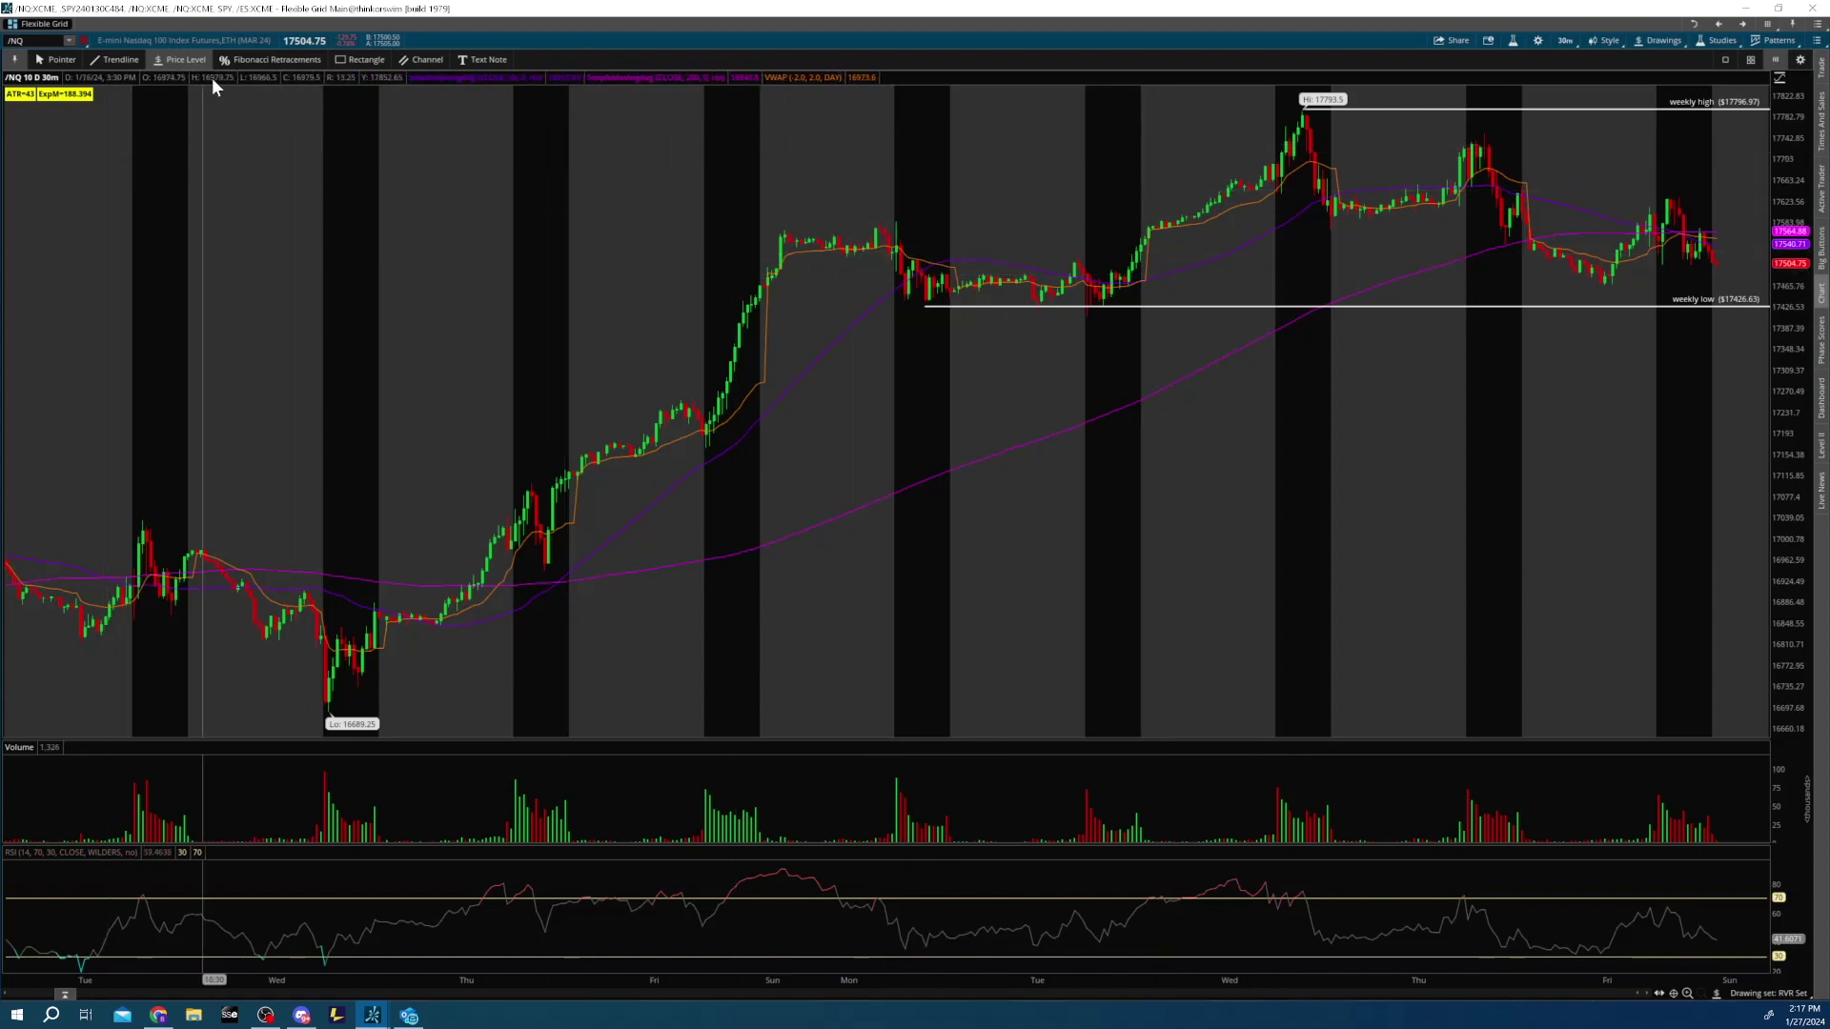
- Draw a thin rectangle zone just above the weekly low line, from Monday's session open to the chart's right edge
{"action": "left_click", "coordinate": [358, 59]}
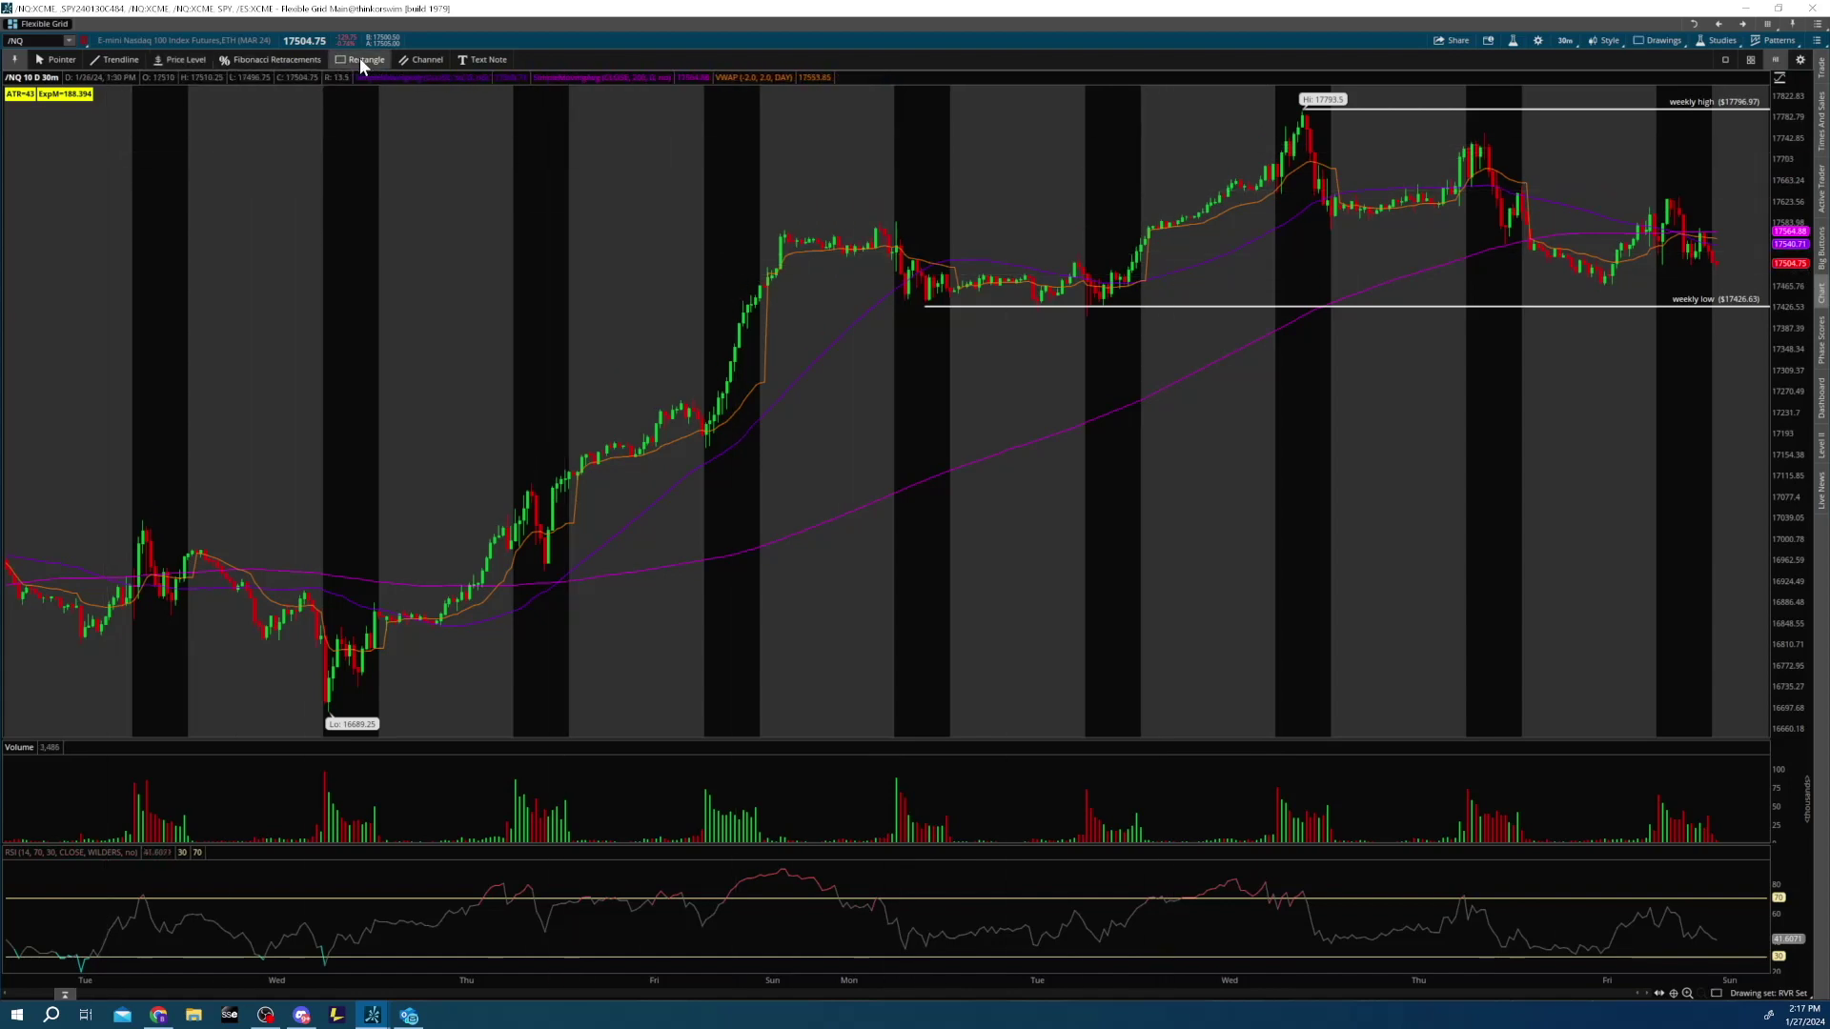
{"action": "left_click", "coordinate": [898, 295]}
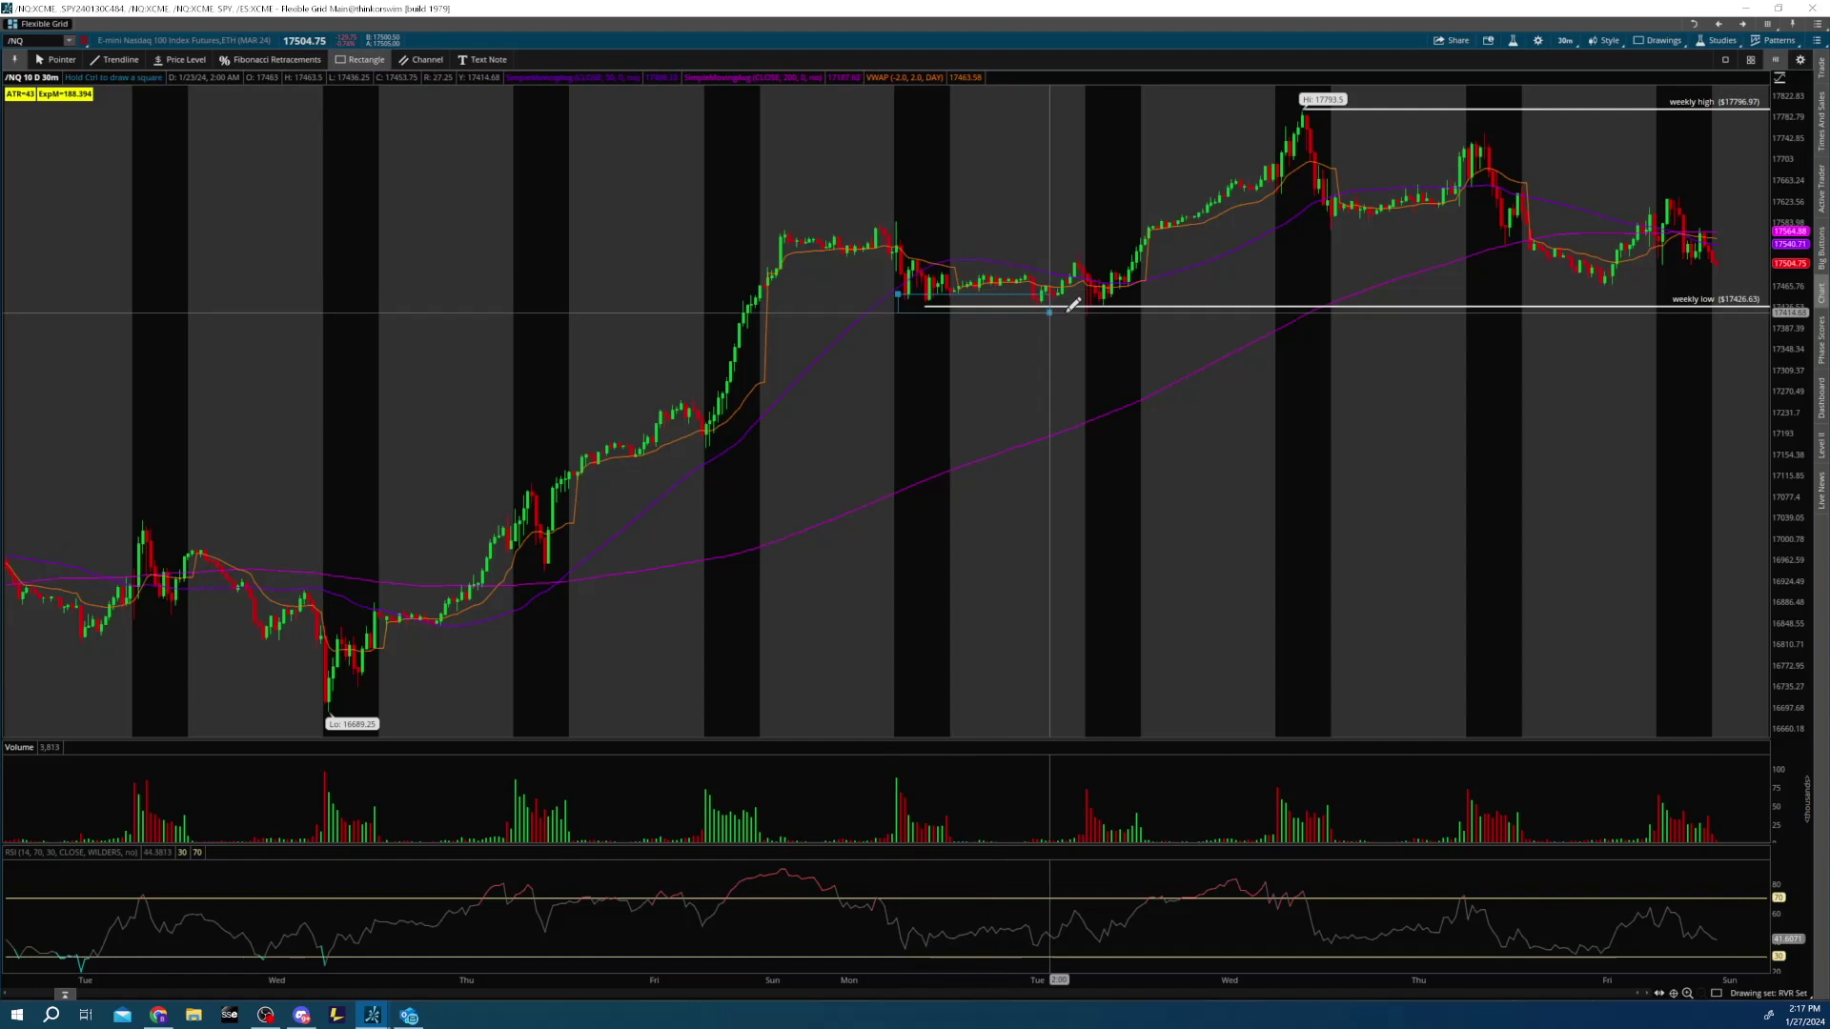
{"action": "left_click", "coordinate": [1768, 304]}
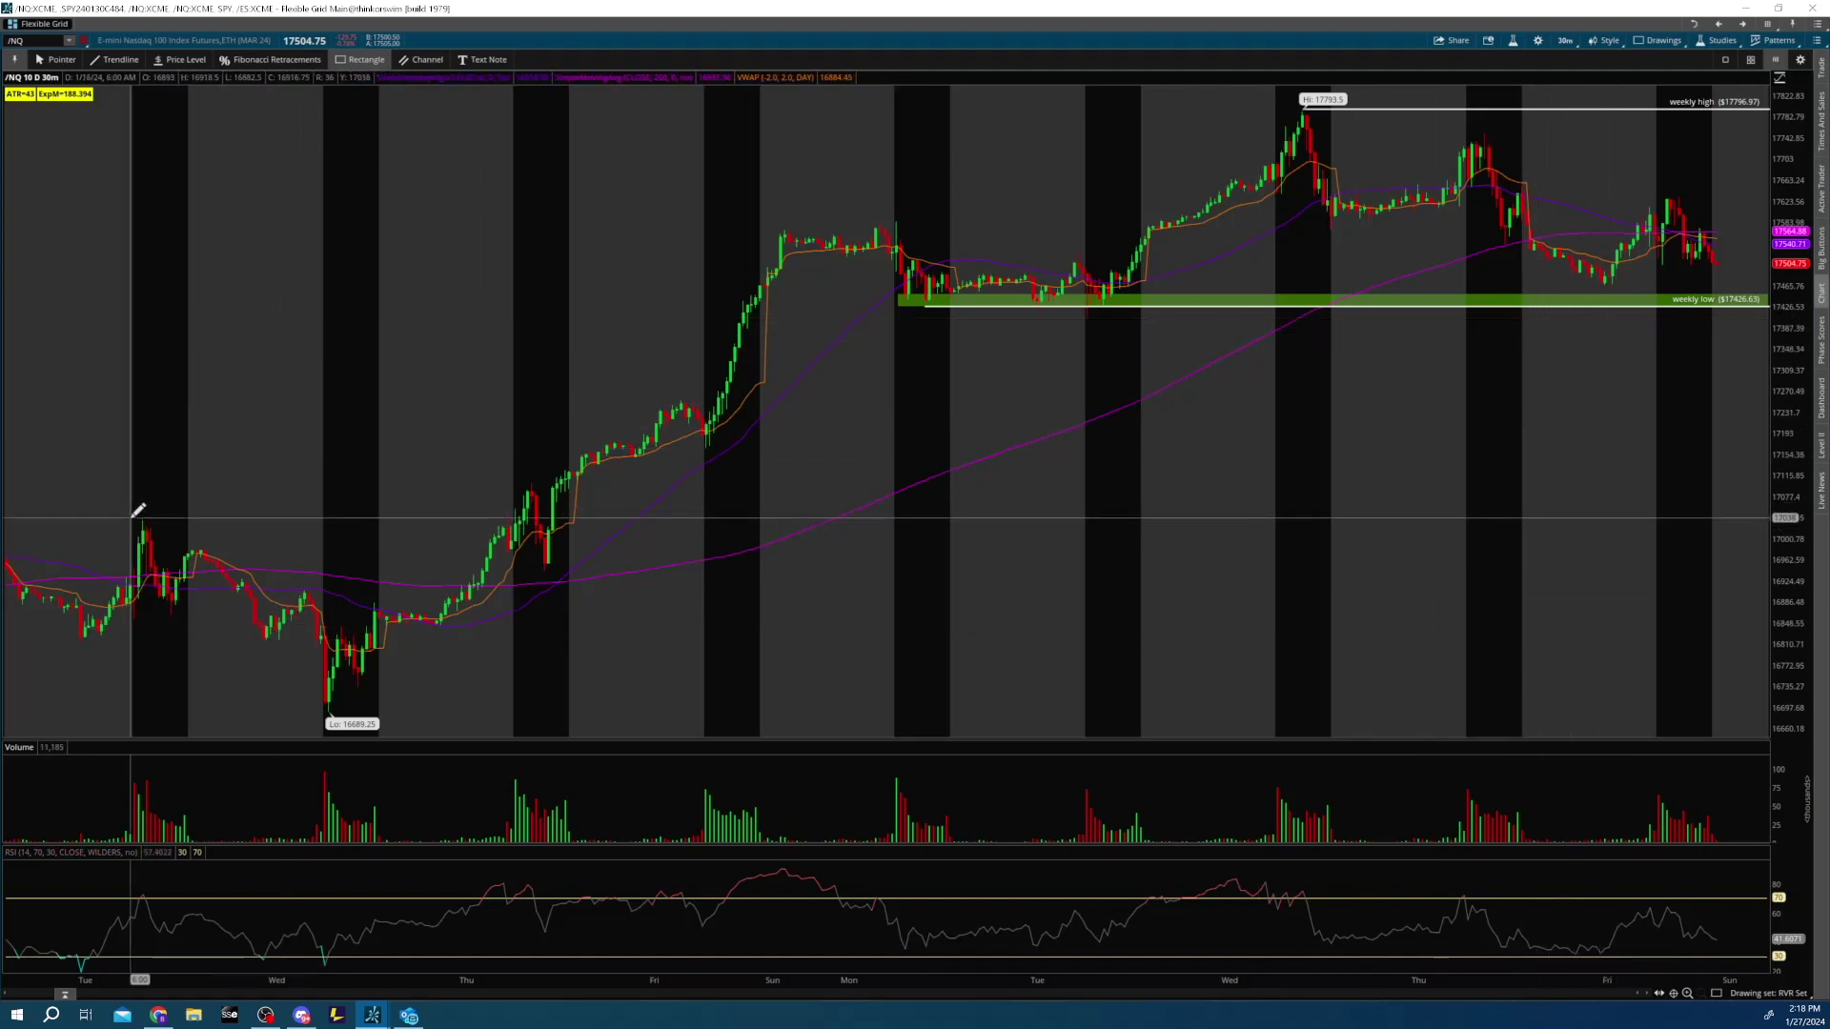
- Draw a rectangle zone from the January 16 peak across the chart, about 17055 to 17000, and add a price level along its lower edge
{"action": "mouse_move", "coordinate": [135, 508]}
{"action": "left_mouse_down"}
{"action": "mouse_move", "coordinate": [472, 550]}
{"action": "mouse_move", "coordinate": [1761, 534]}
{"action": "left_mouse_up"}
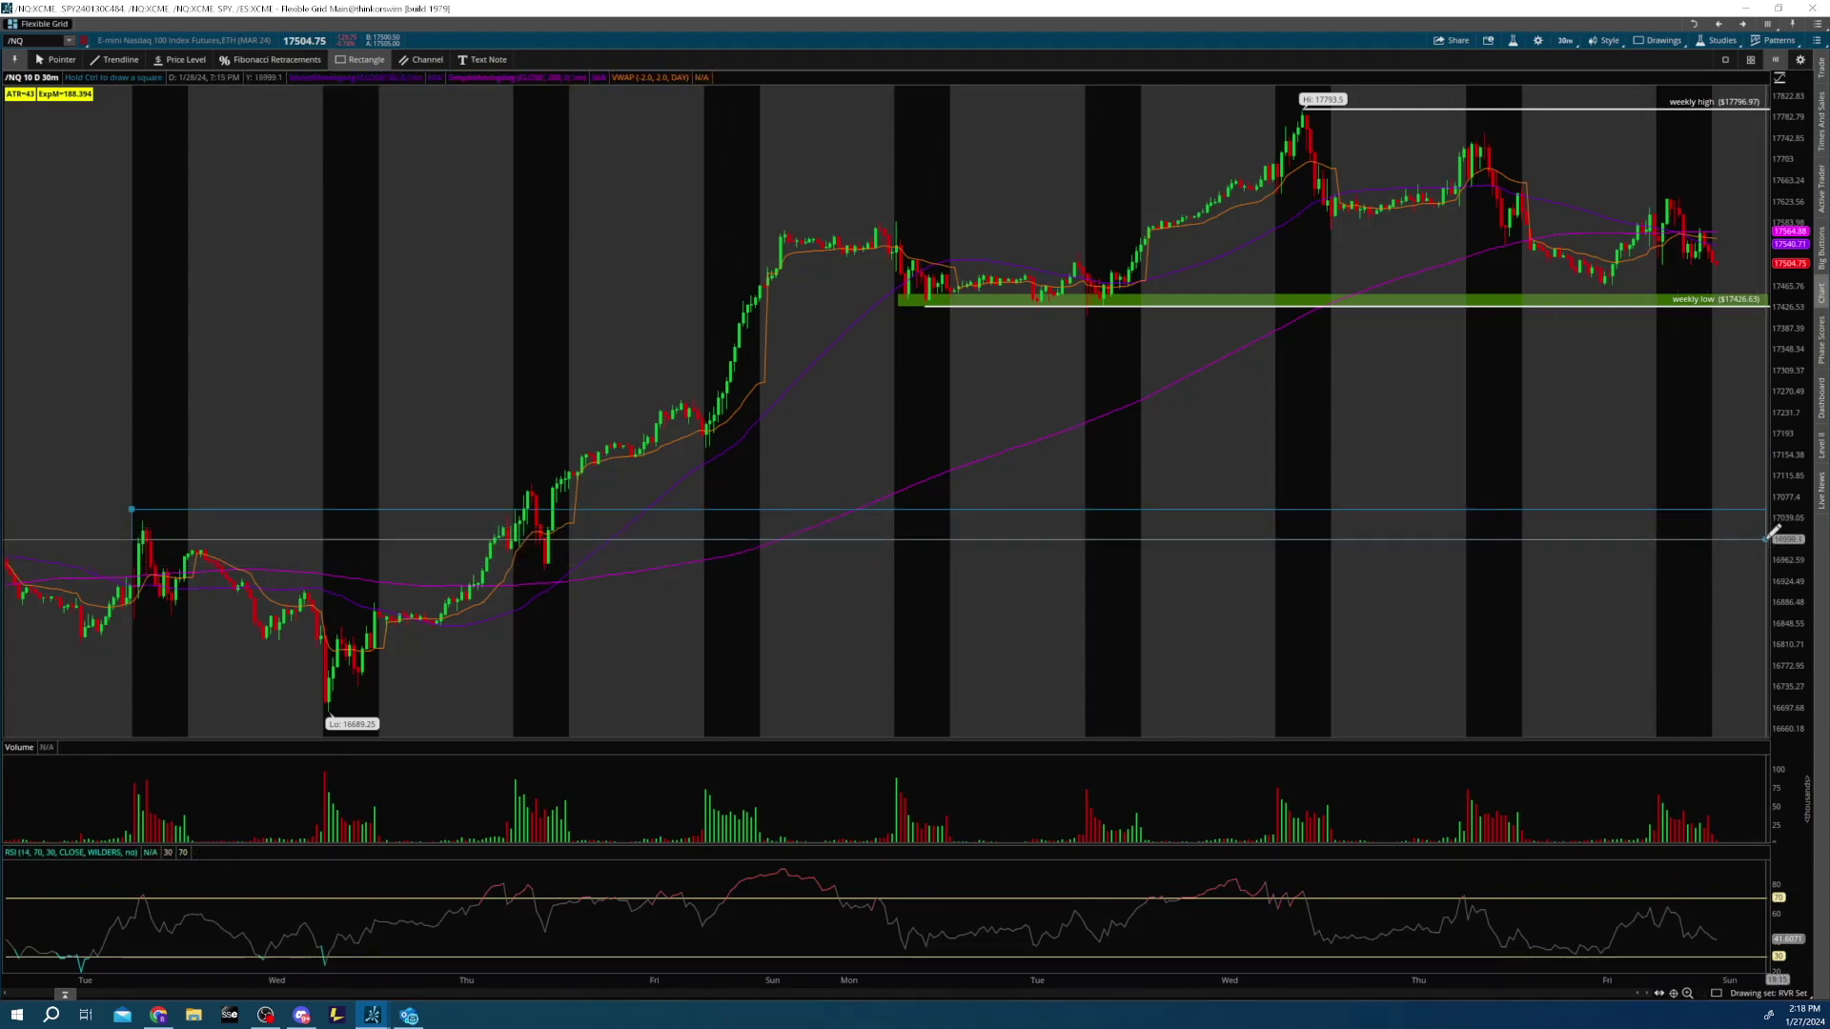
{"action": "left_click_drag", "start_coordinate": [1767, 537], "coordinate": [1765, 539]}
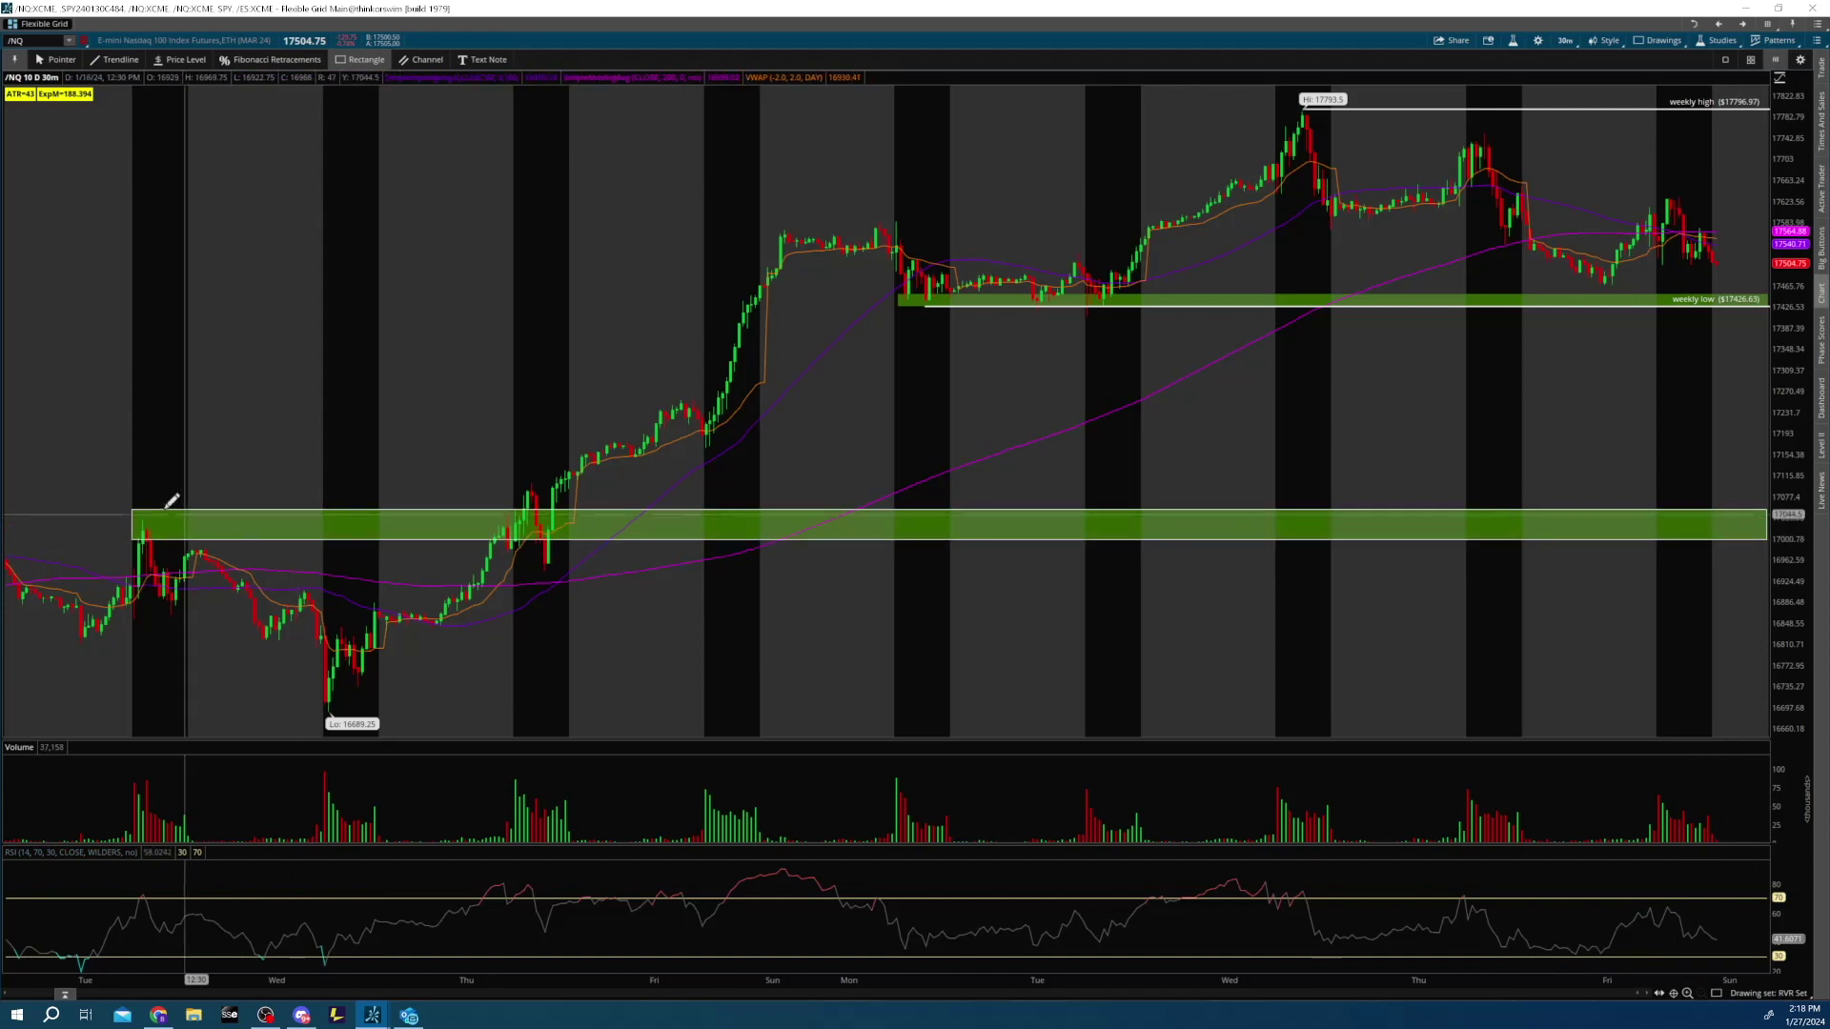
{"action": "left_click", "coordinate": [186, 60]}
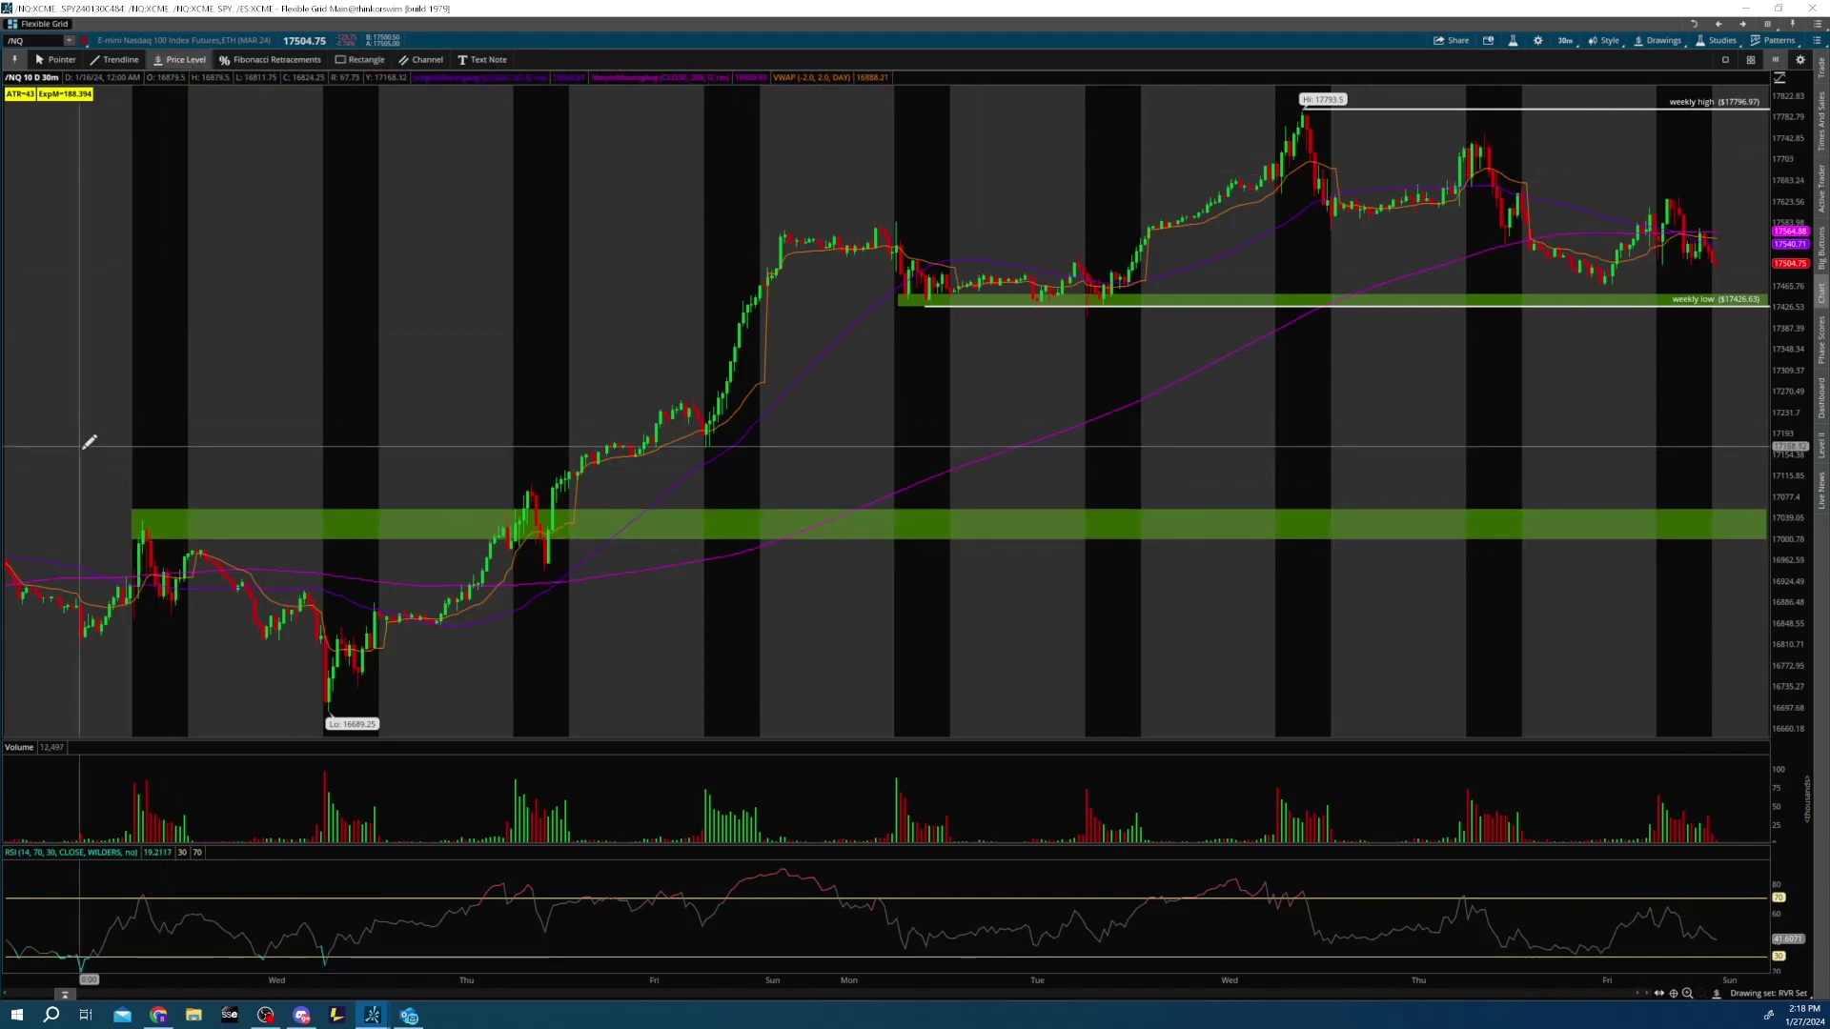
{"action": "left_click", "coordinate": [135, 539]}
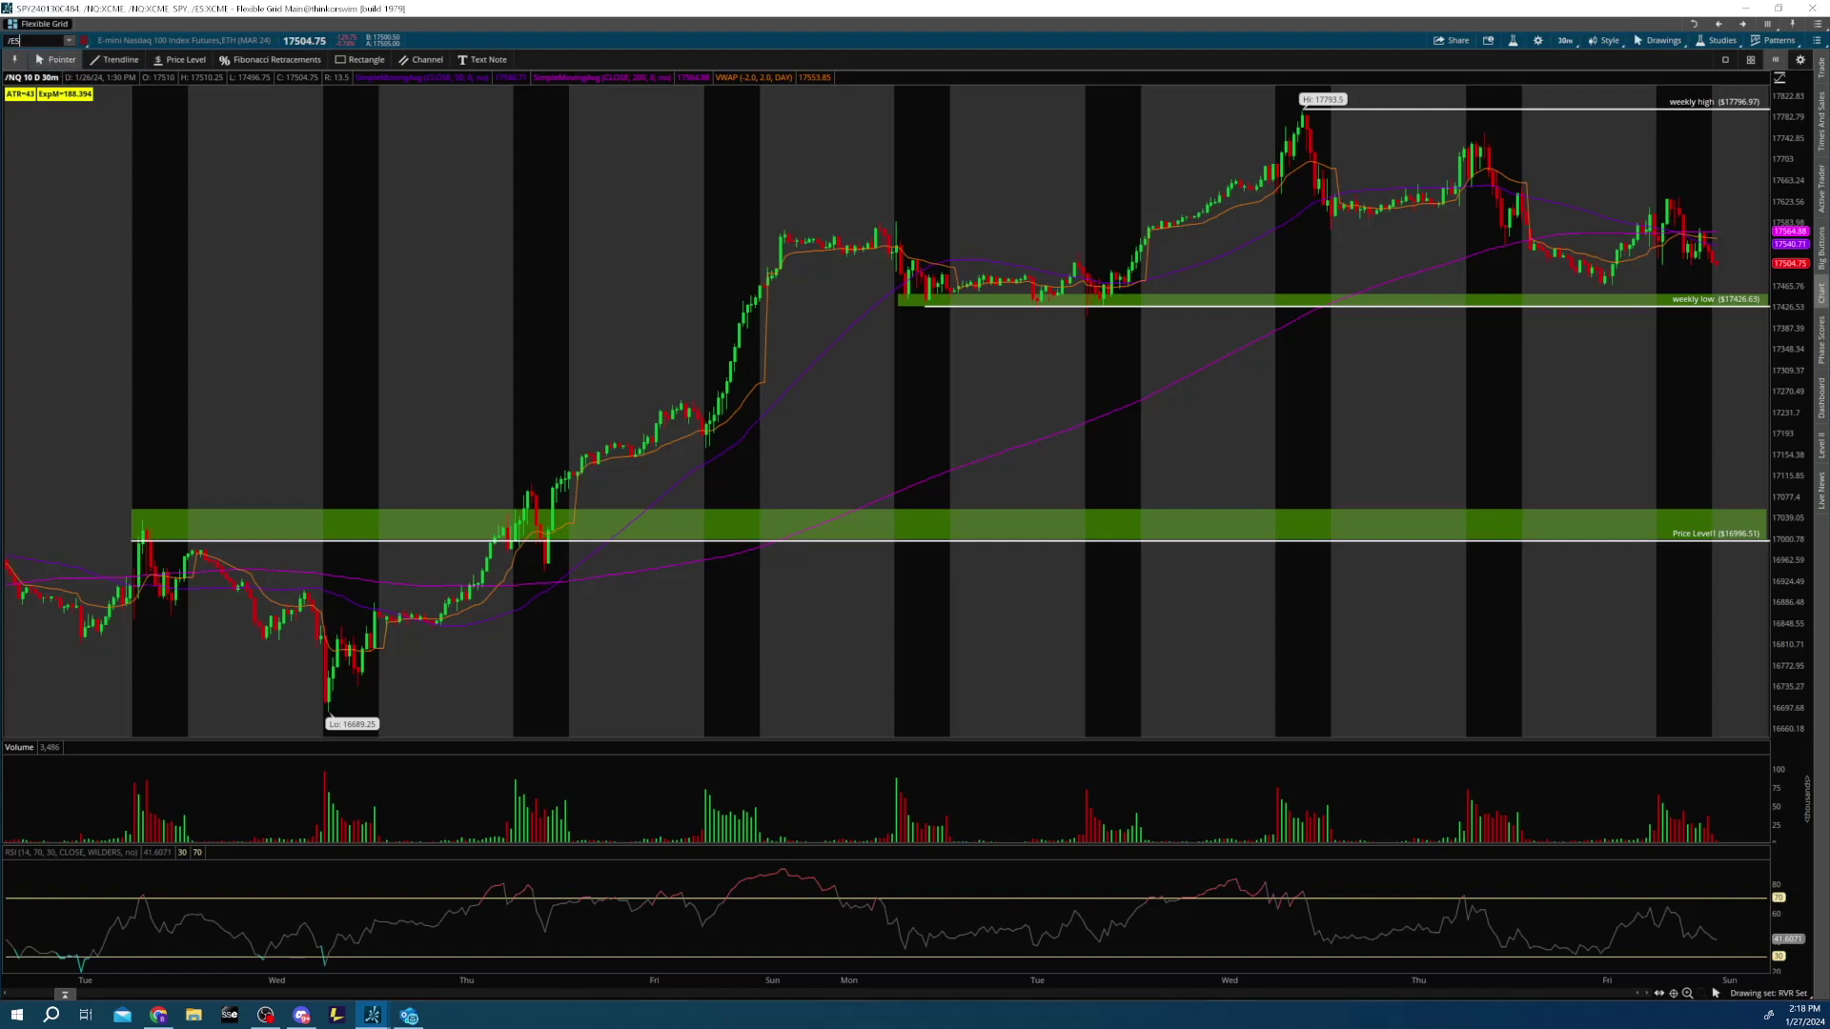
- Load the /ES chart and extend the rising red trendline rightward past Friday's last candle
{"action": "key", "text": "Return"}
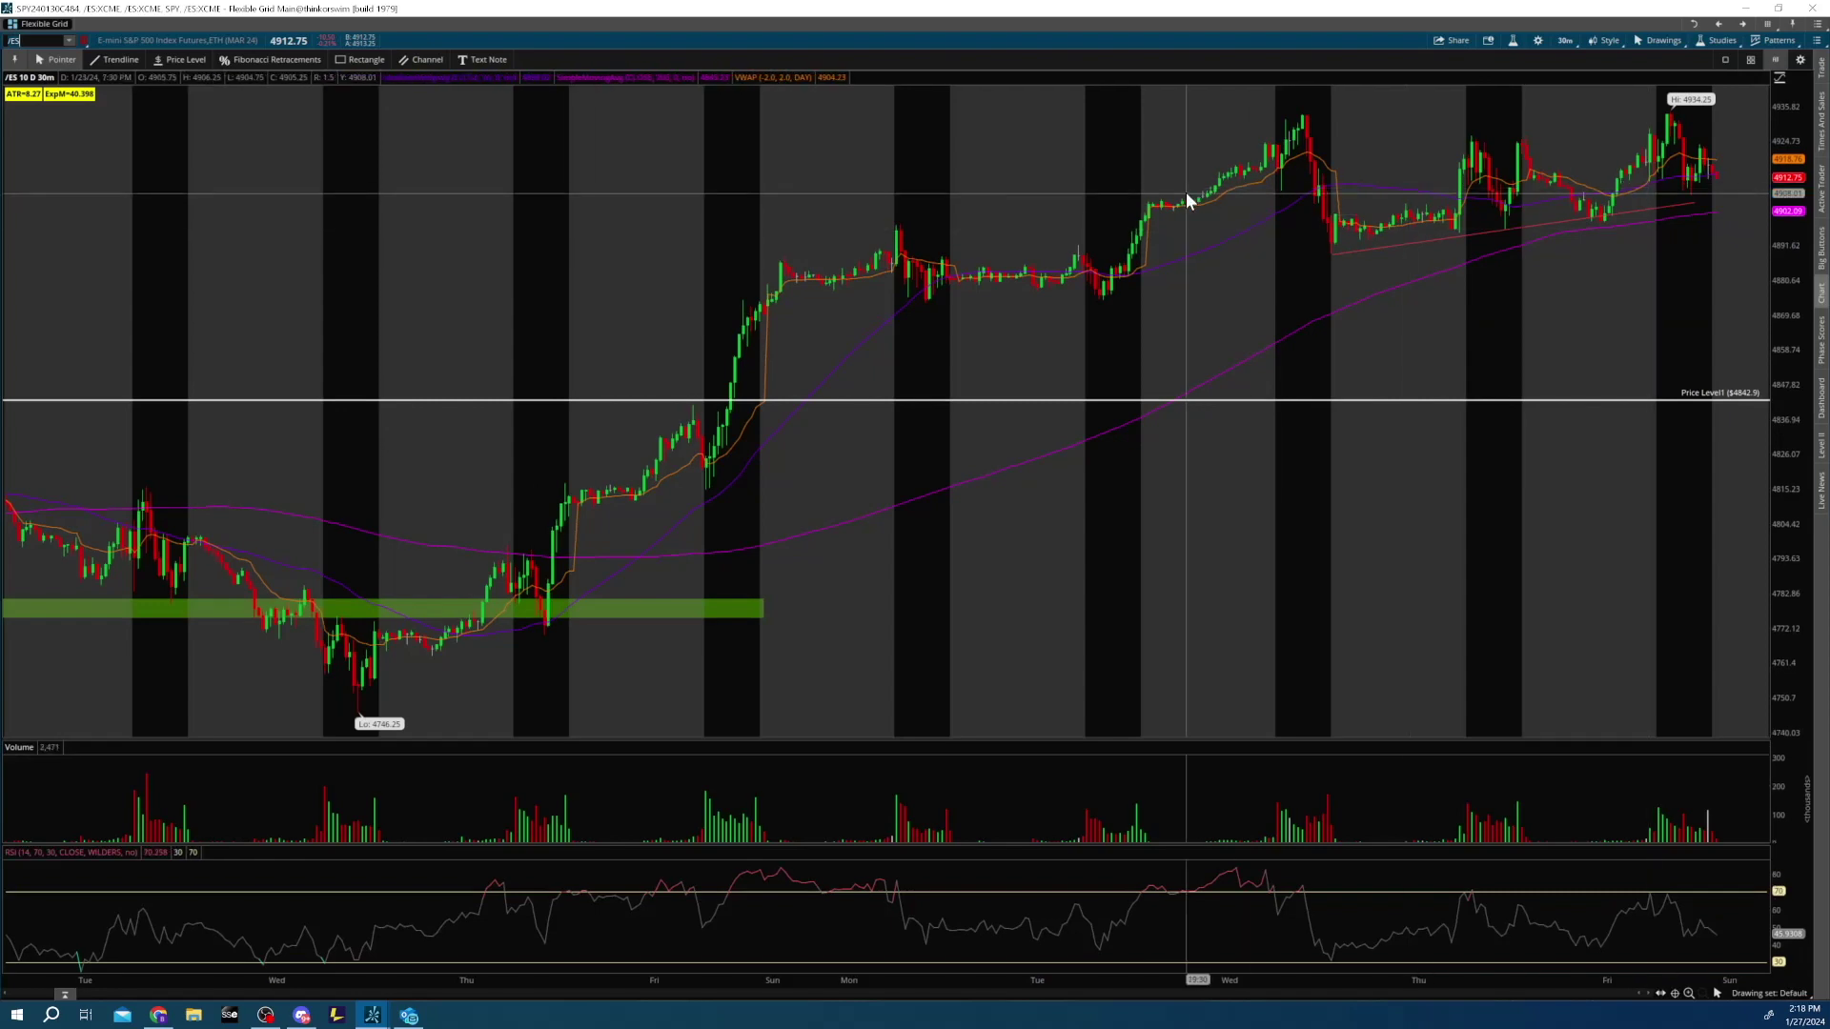
{"action": "left_click", "coordinate": [1695, 203]}
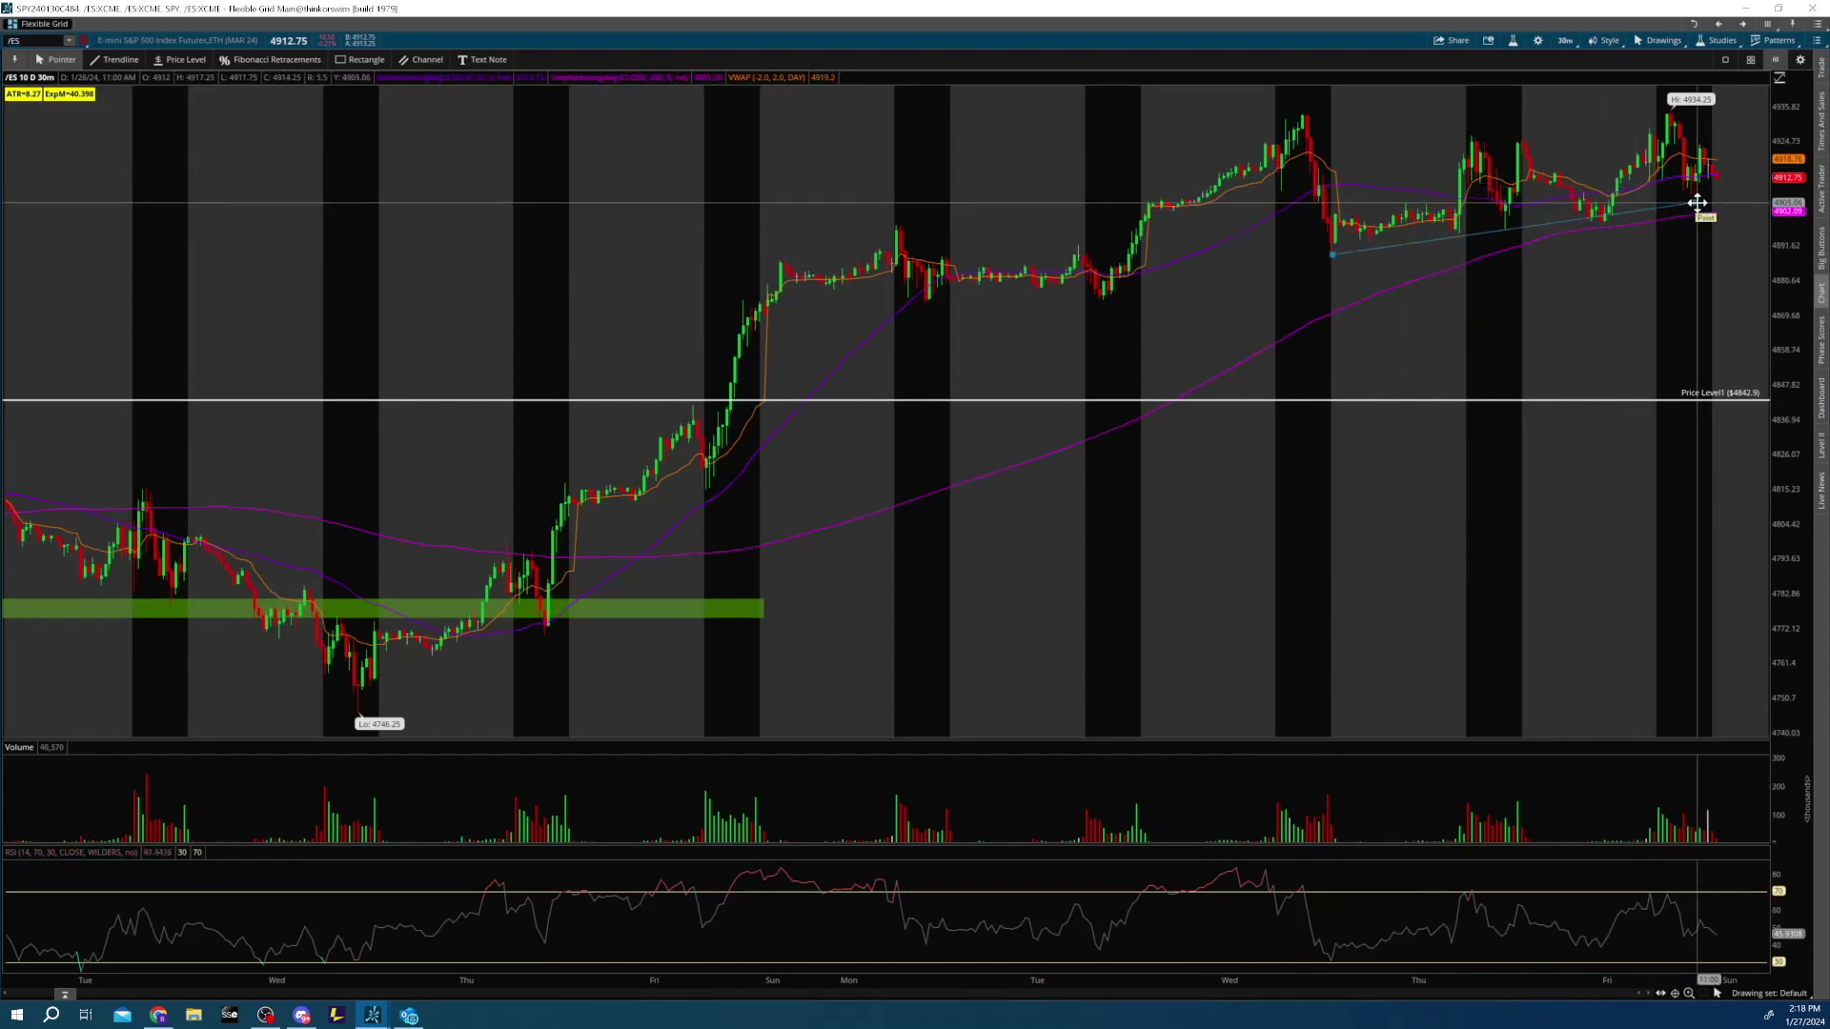
{"action": "left_click_drag", "start_coordinate": [1694, 200], "coordinate": [1738, 193]}
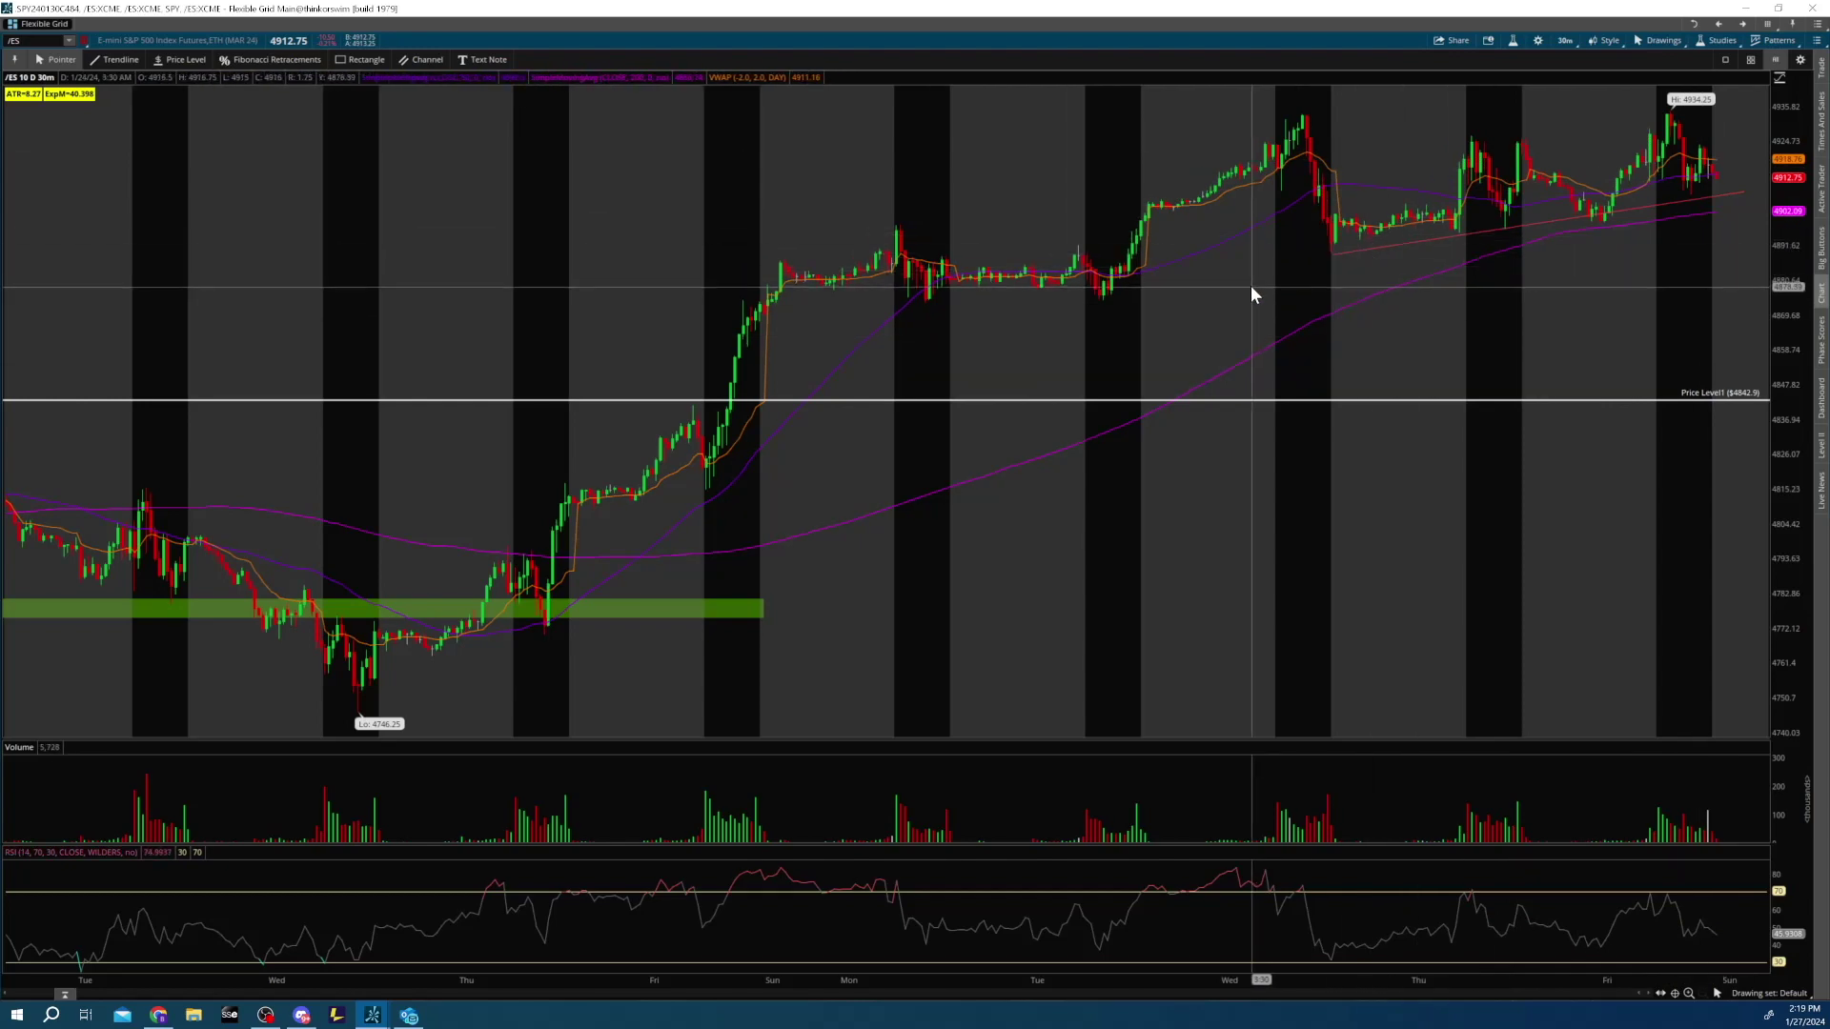
- Draw two rectangle zones on /ES extending toward the right edge, one at about 4881–4874 and one at about 4816–4808
{"action": "left_click", "coordinate": [350, 59]}
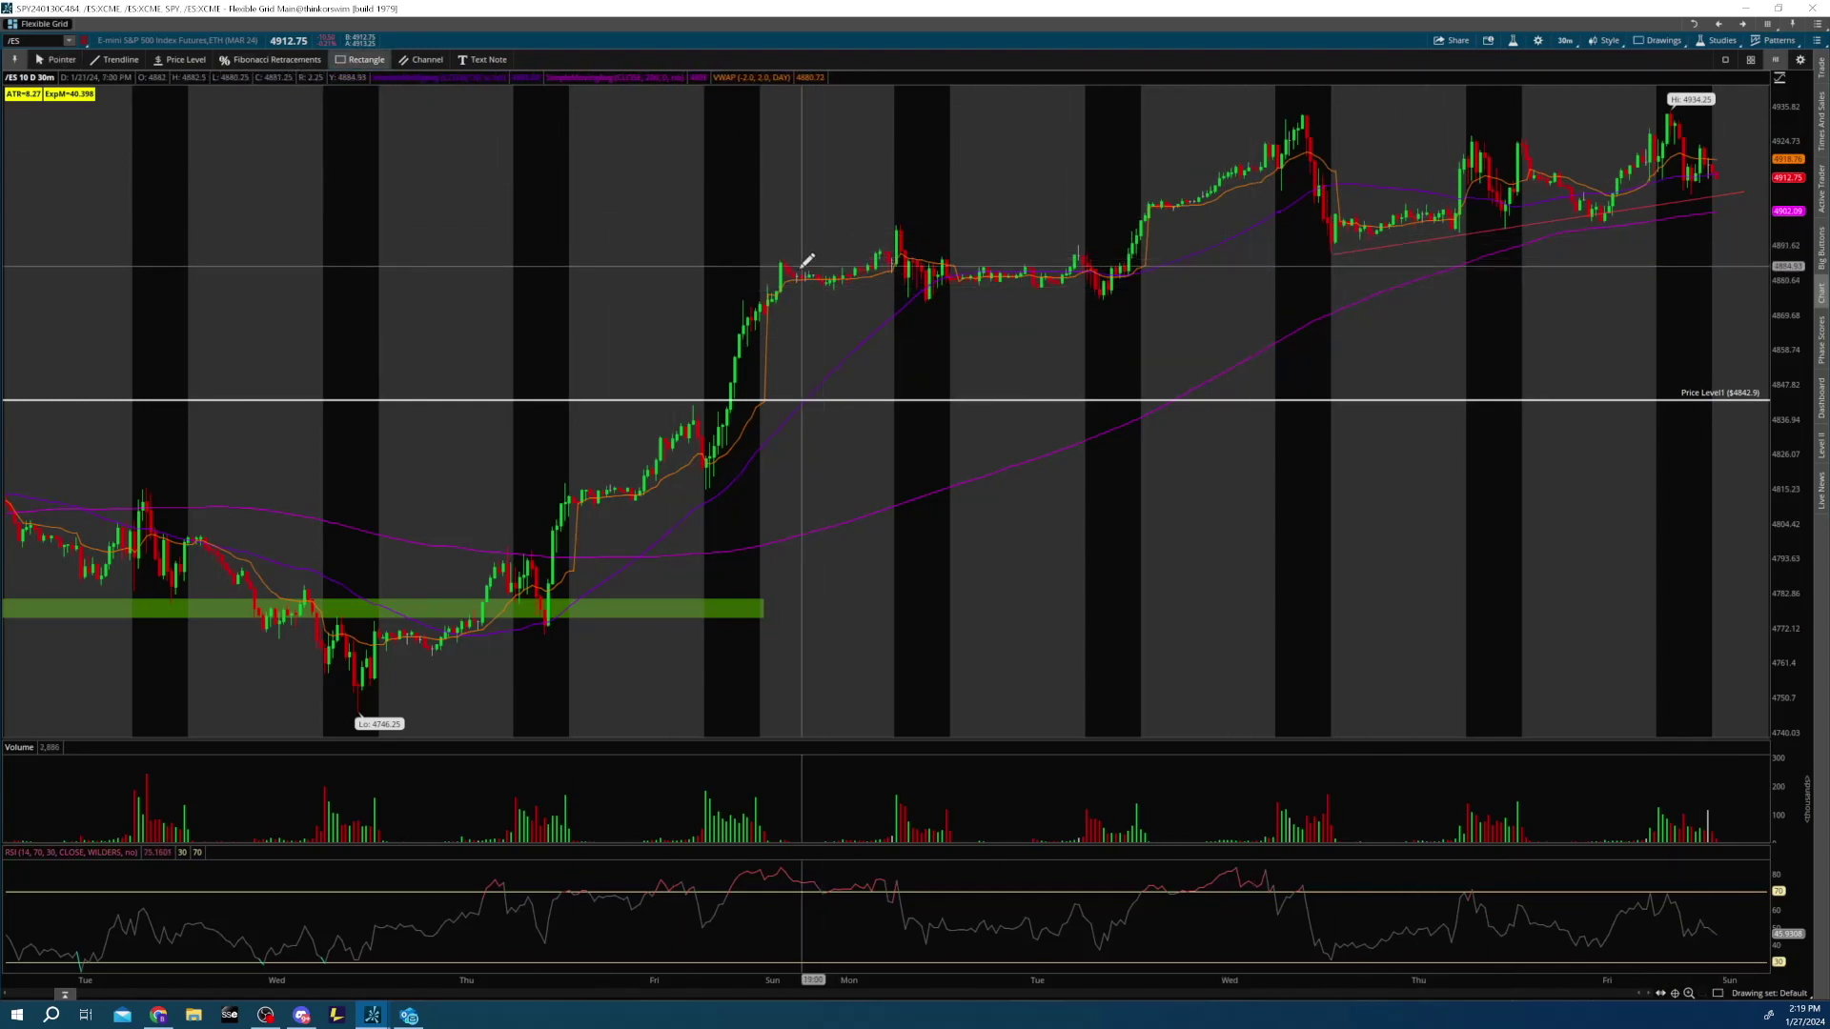
{"action": "mouse_move", "coordinate": [765, 278]}
{"action": "left_mouse_down"}
{"action": "mouse_move", "coordinate": [1777, 294]}
{"action": "mouse_move", "coordinate": [1753, 302]}
{"action": "left_mouse_up"}
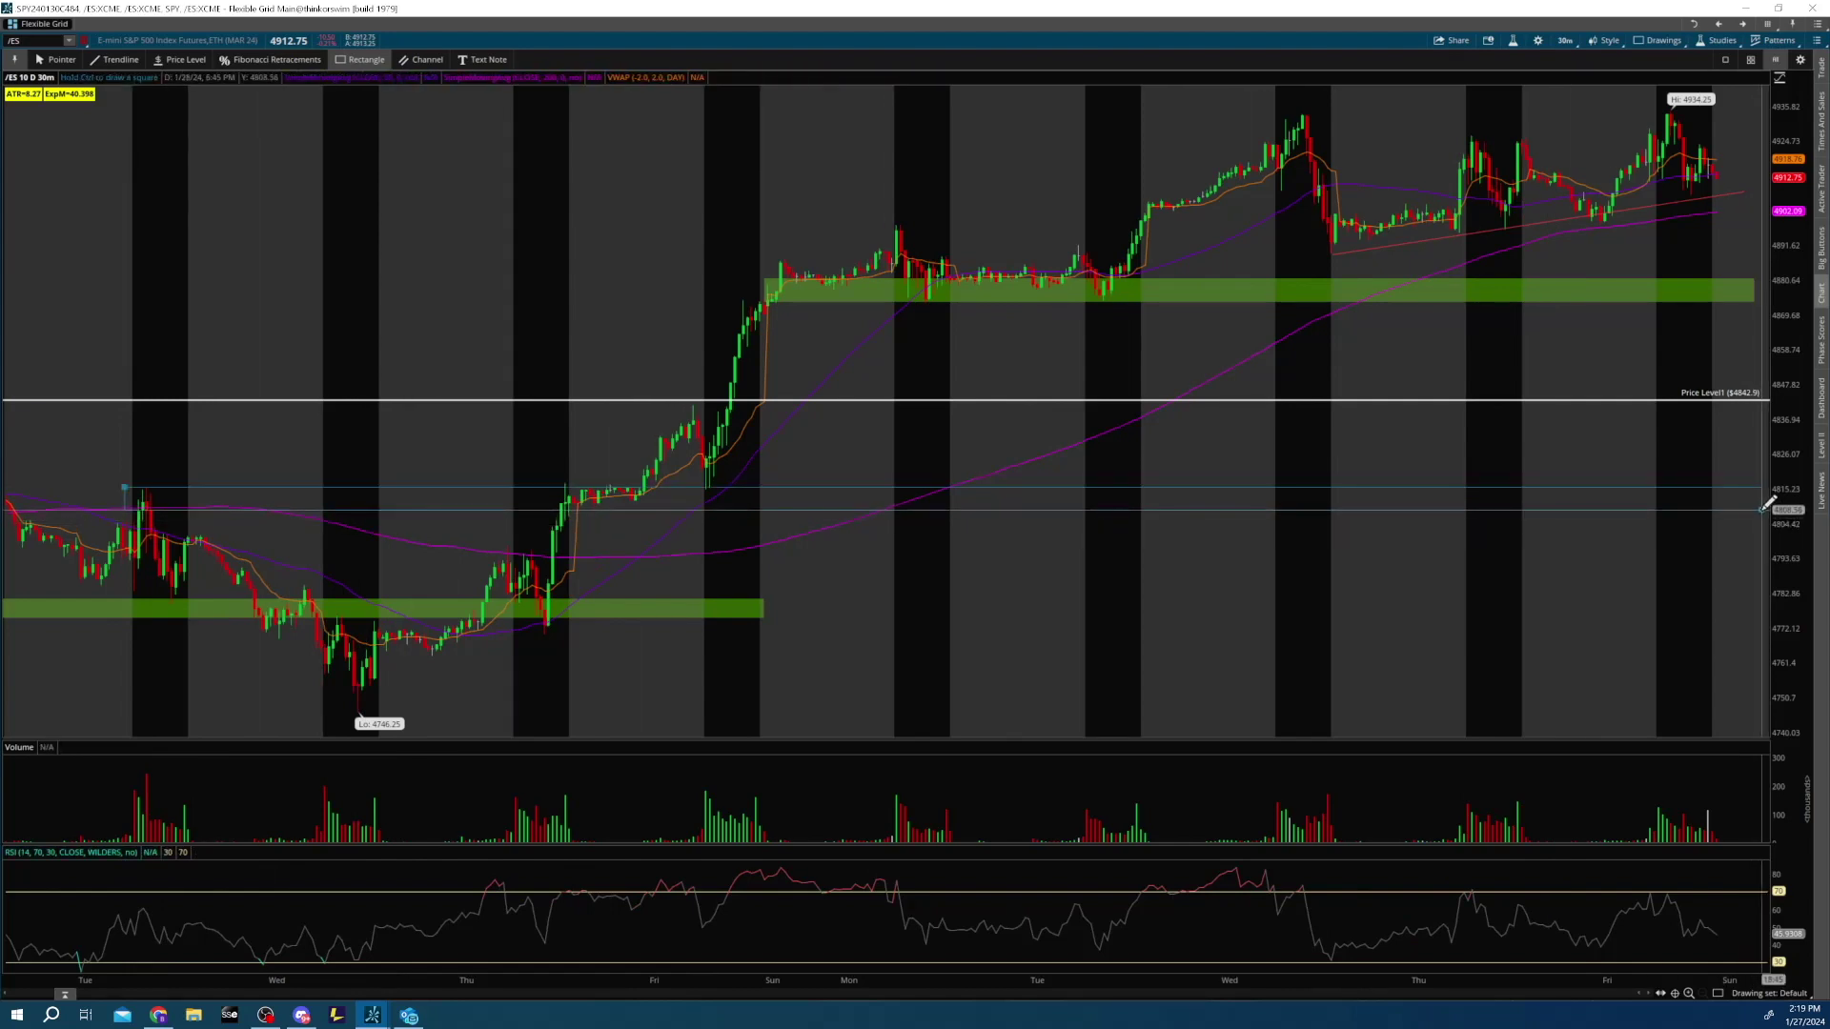
{"action": "left_click", "coordinate": [1762, 510]}
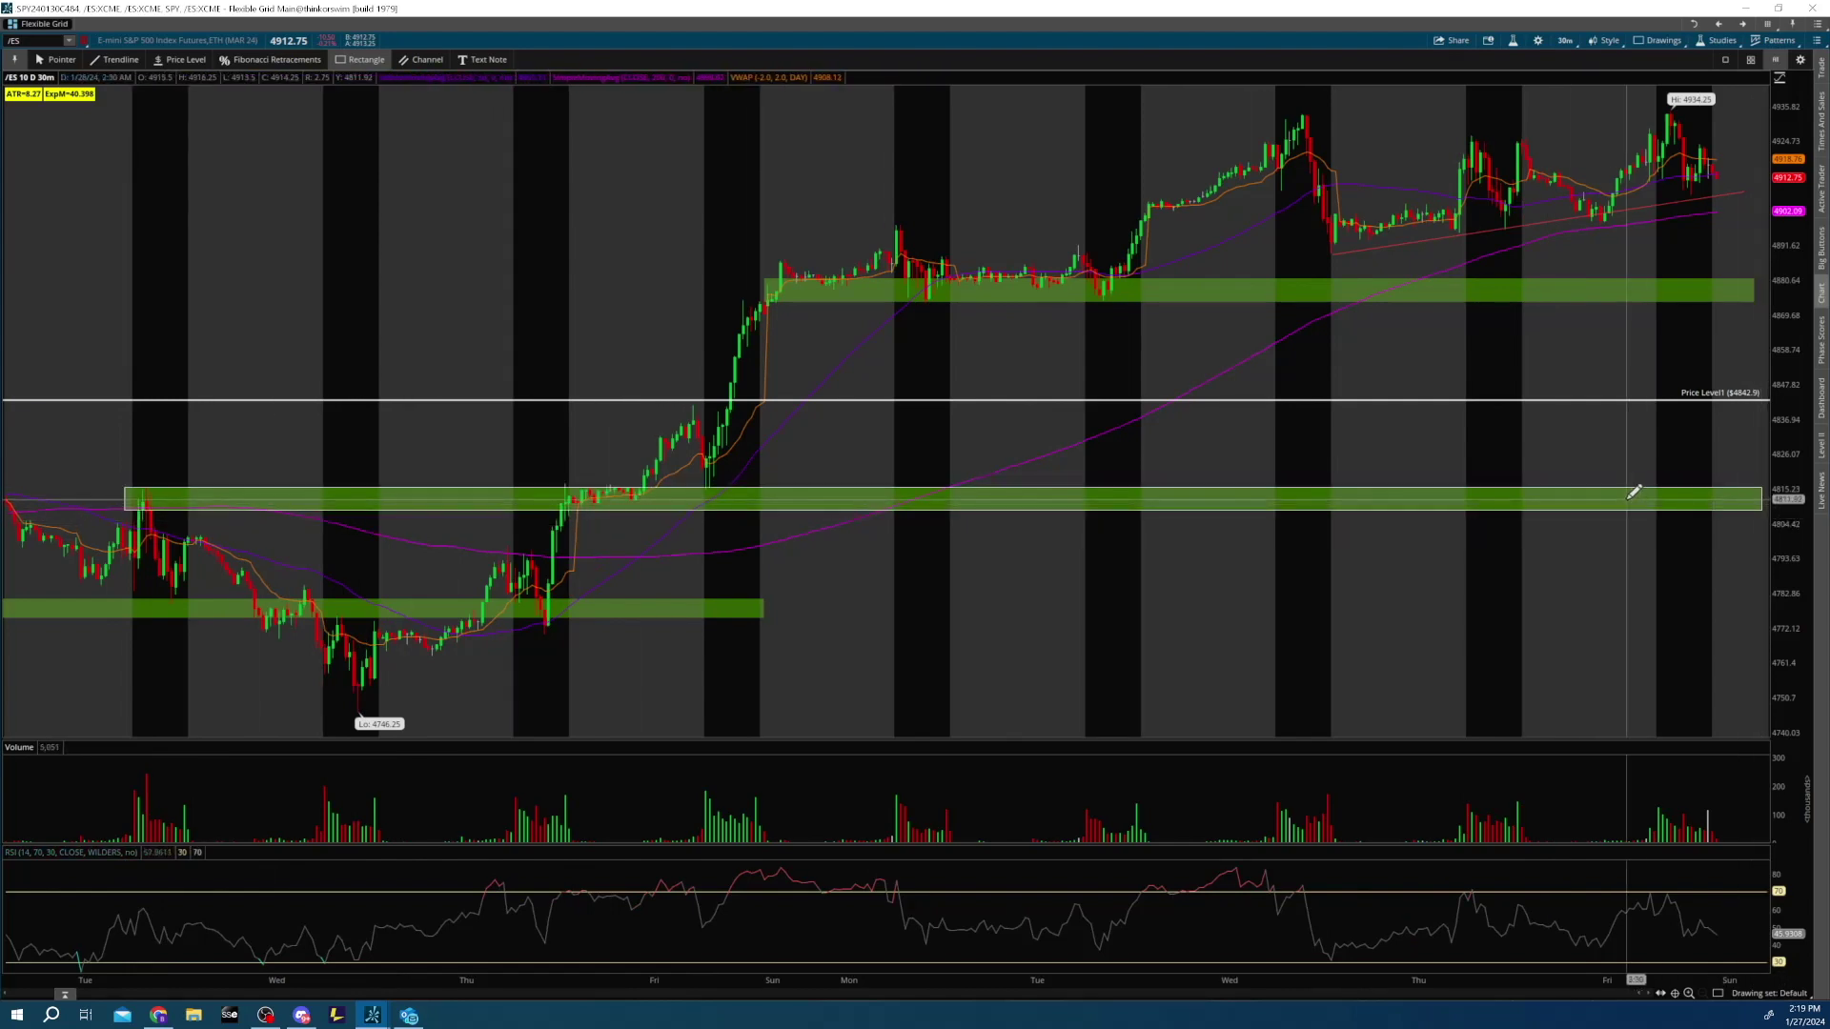
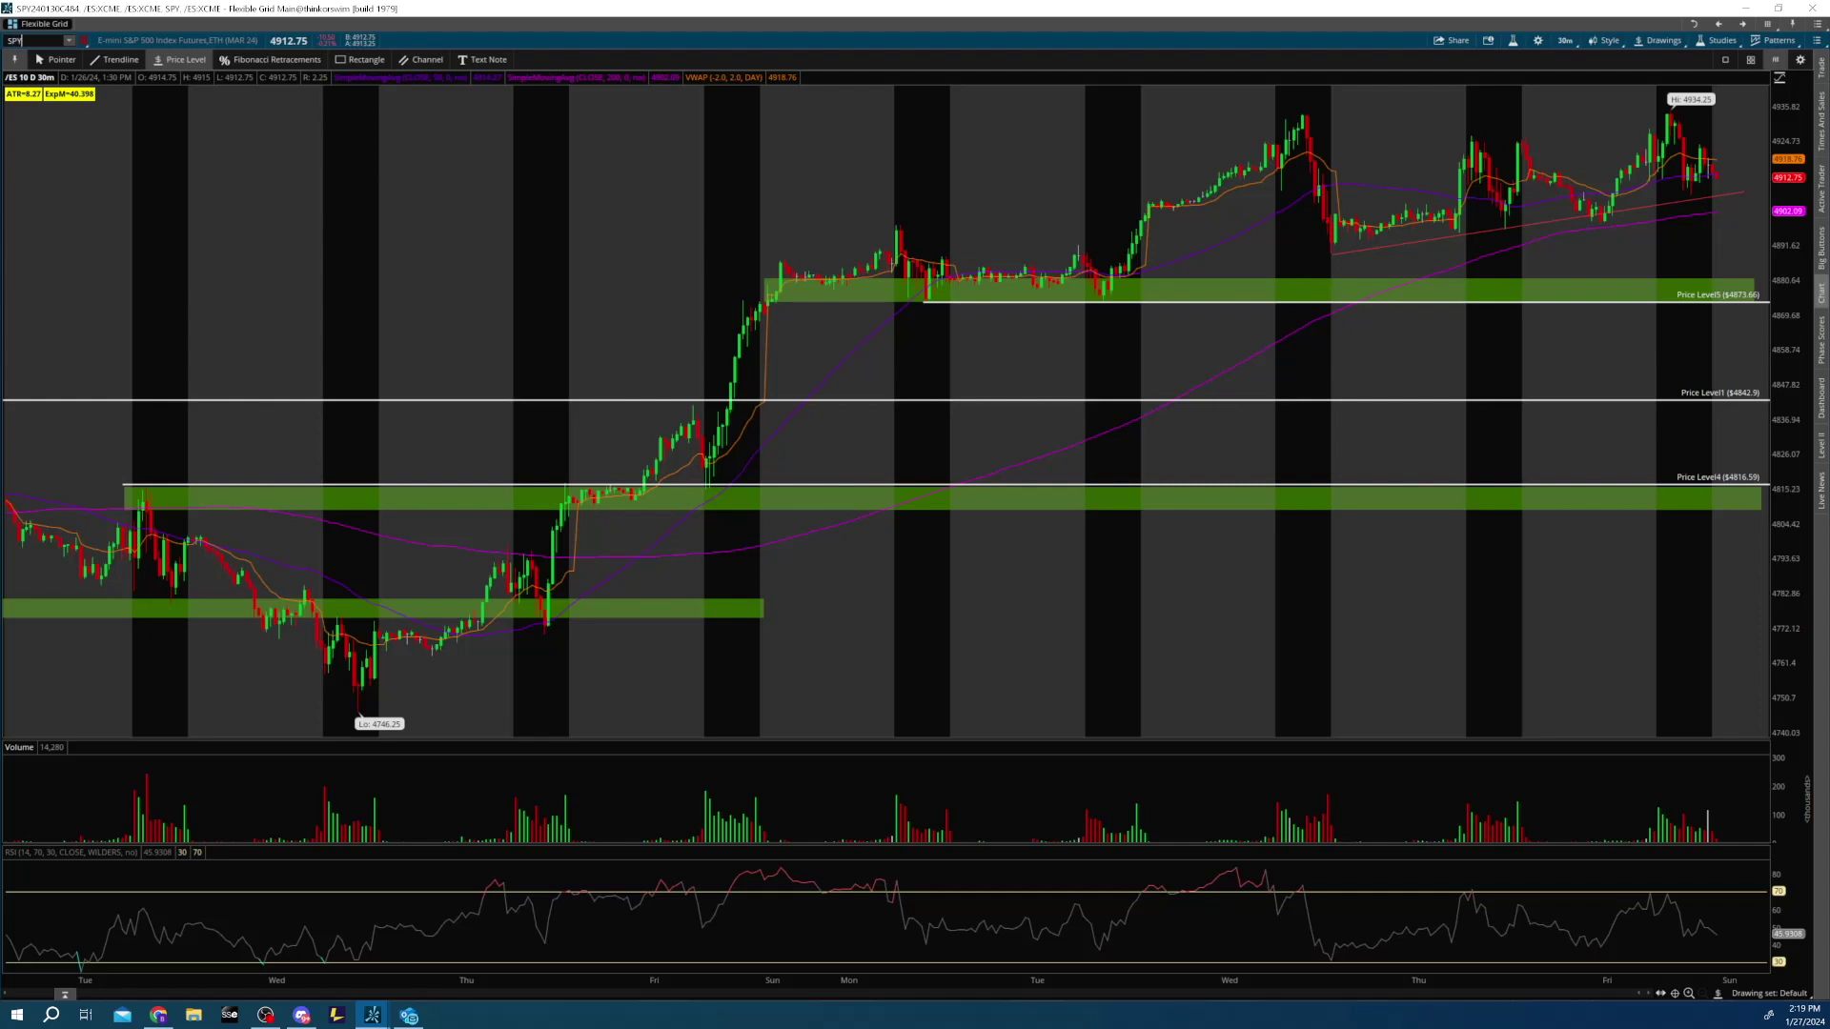
- Load SPY, draw a rectangle zone beneath the early-week consolidation, and add a price level at about 482.66 along its lower edge
{"action": "key", "text": "Return"}
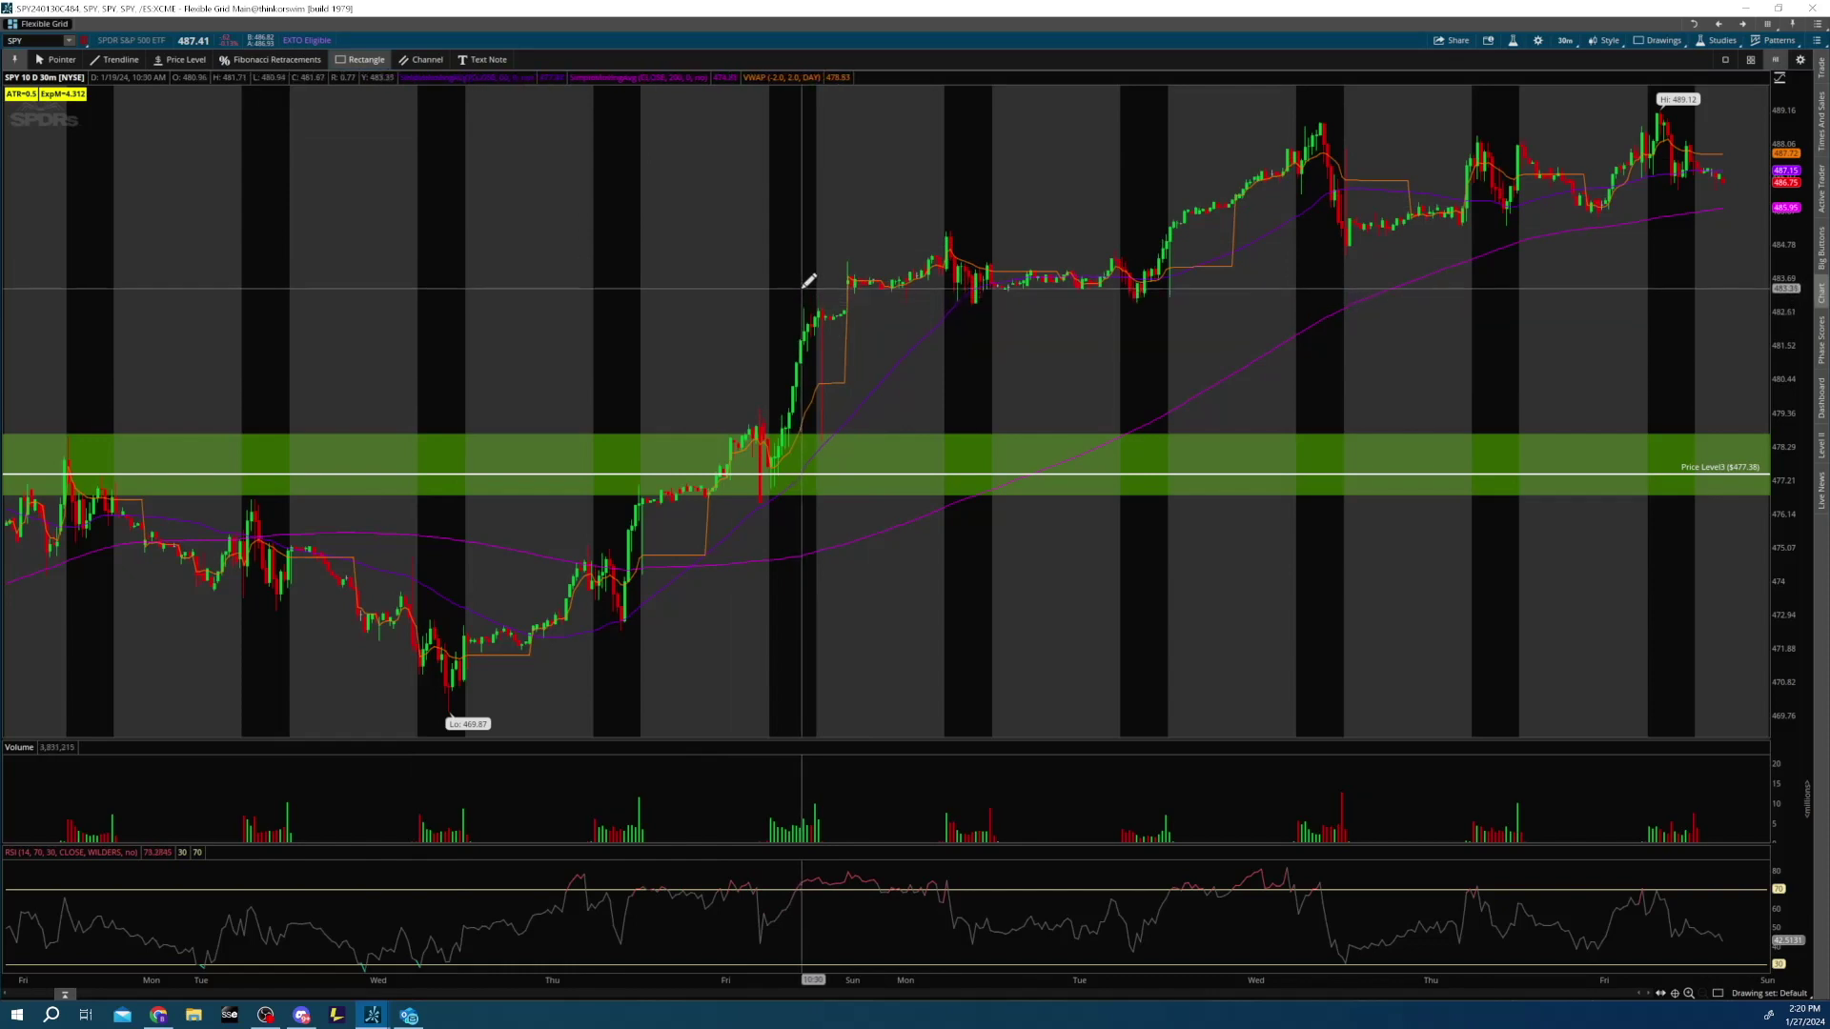
{"action": "mouse_move", "coordinate": [803, 284]}
{"action": "left_mouse_down"}
{"action": "mouse_move", "coordinate": [1511, 329]}
{"action": "mouse_move", "coordinate": [1764, 312]}
{"action": "left_mouse_up"}
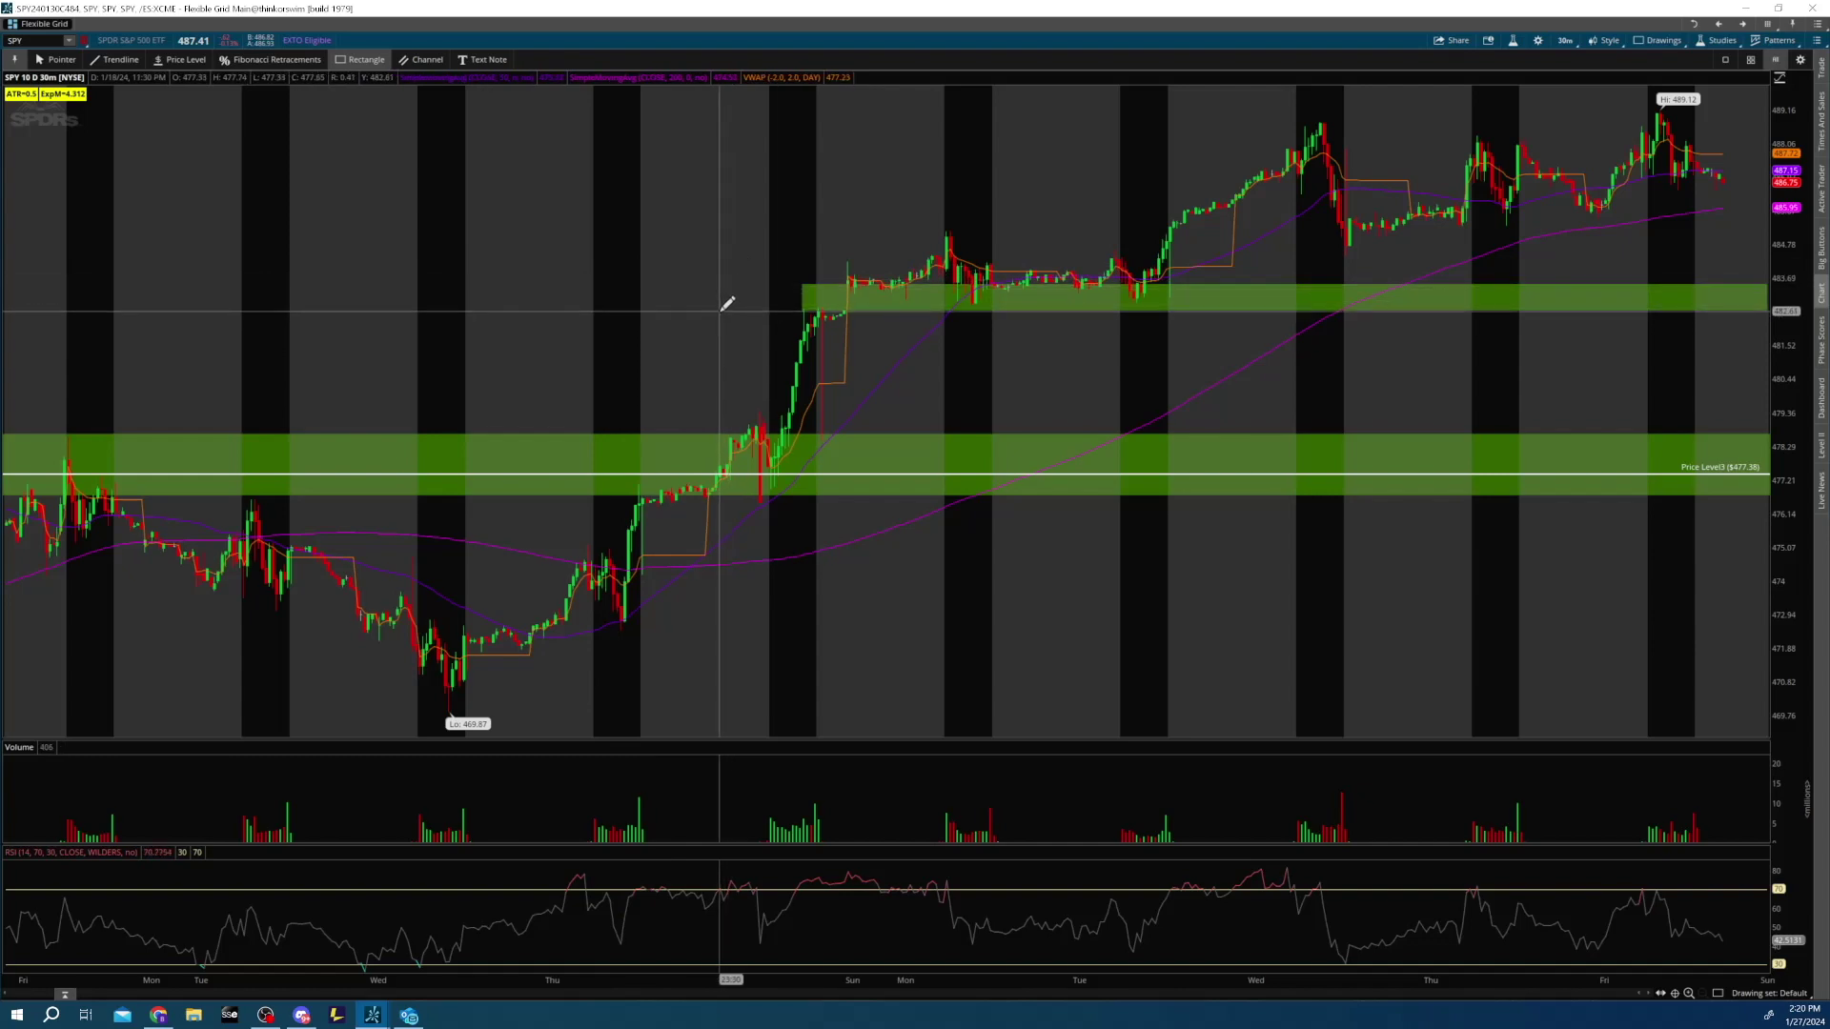
{"action": "left_click", "coordinate": [194, 60]}
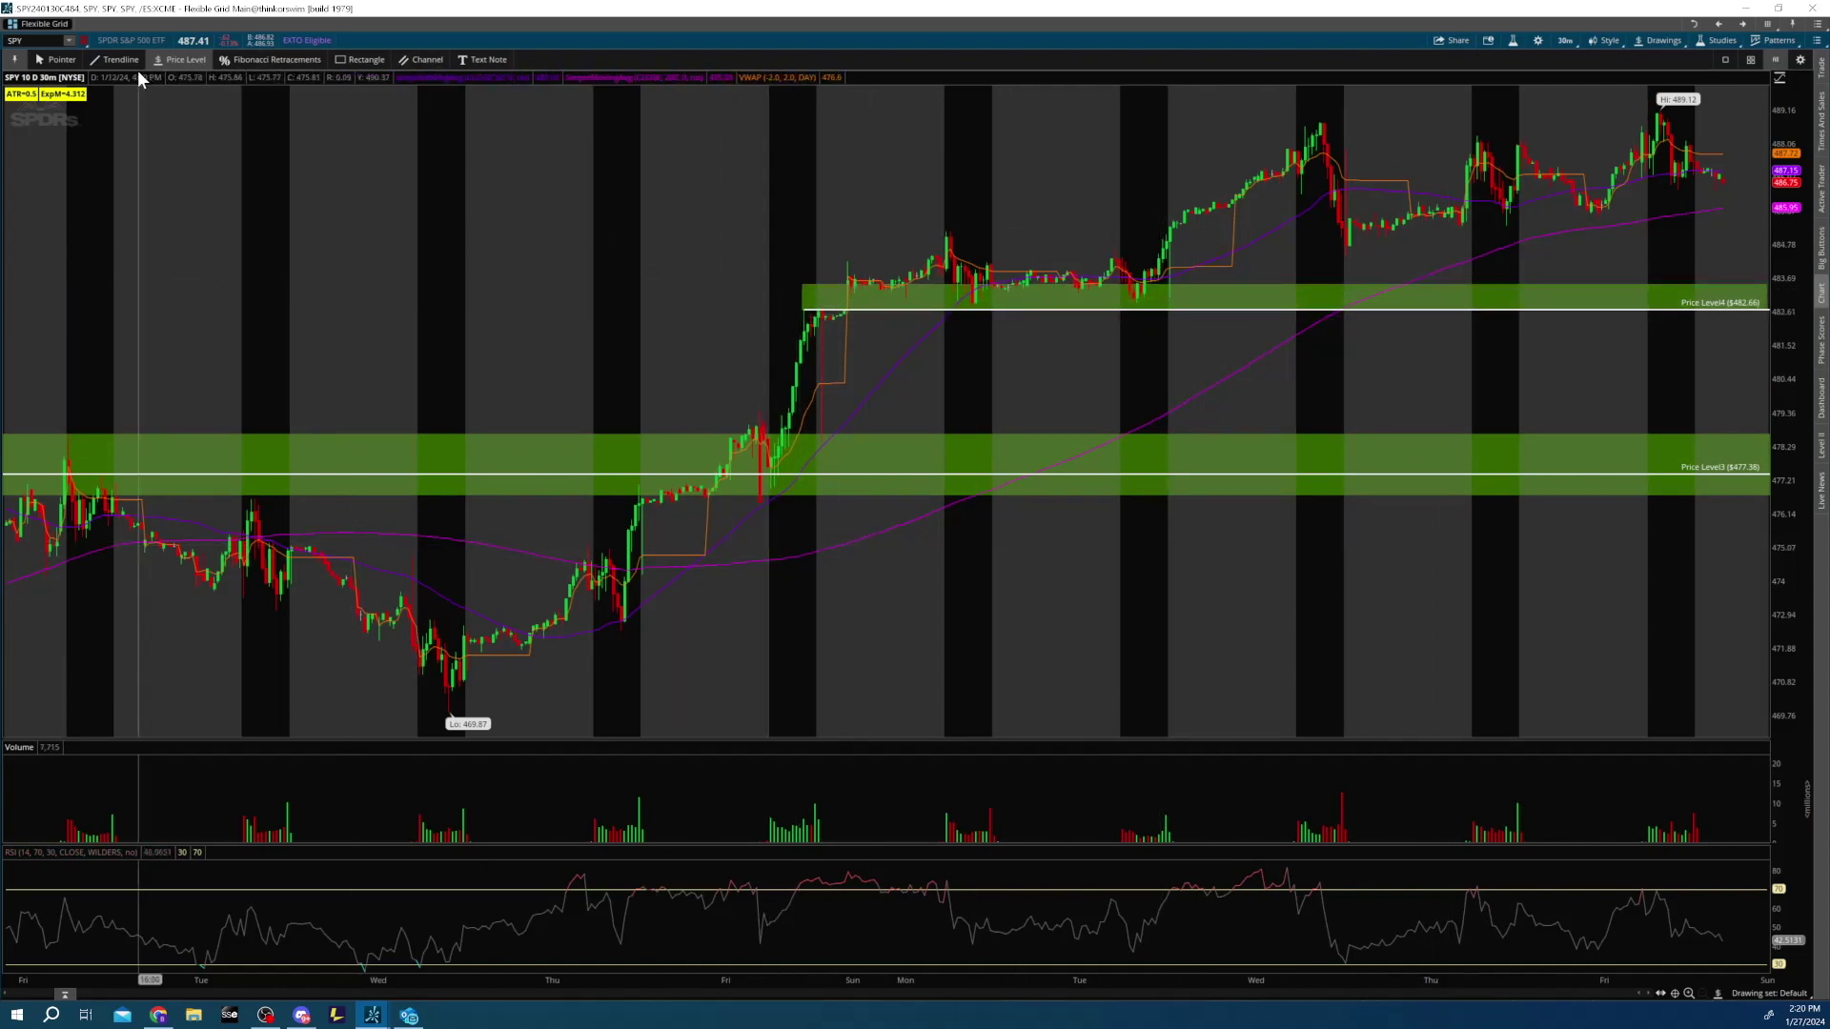
{"action": "left_click", "coordinate": [61, 60]}
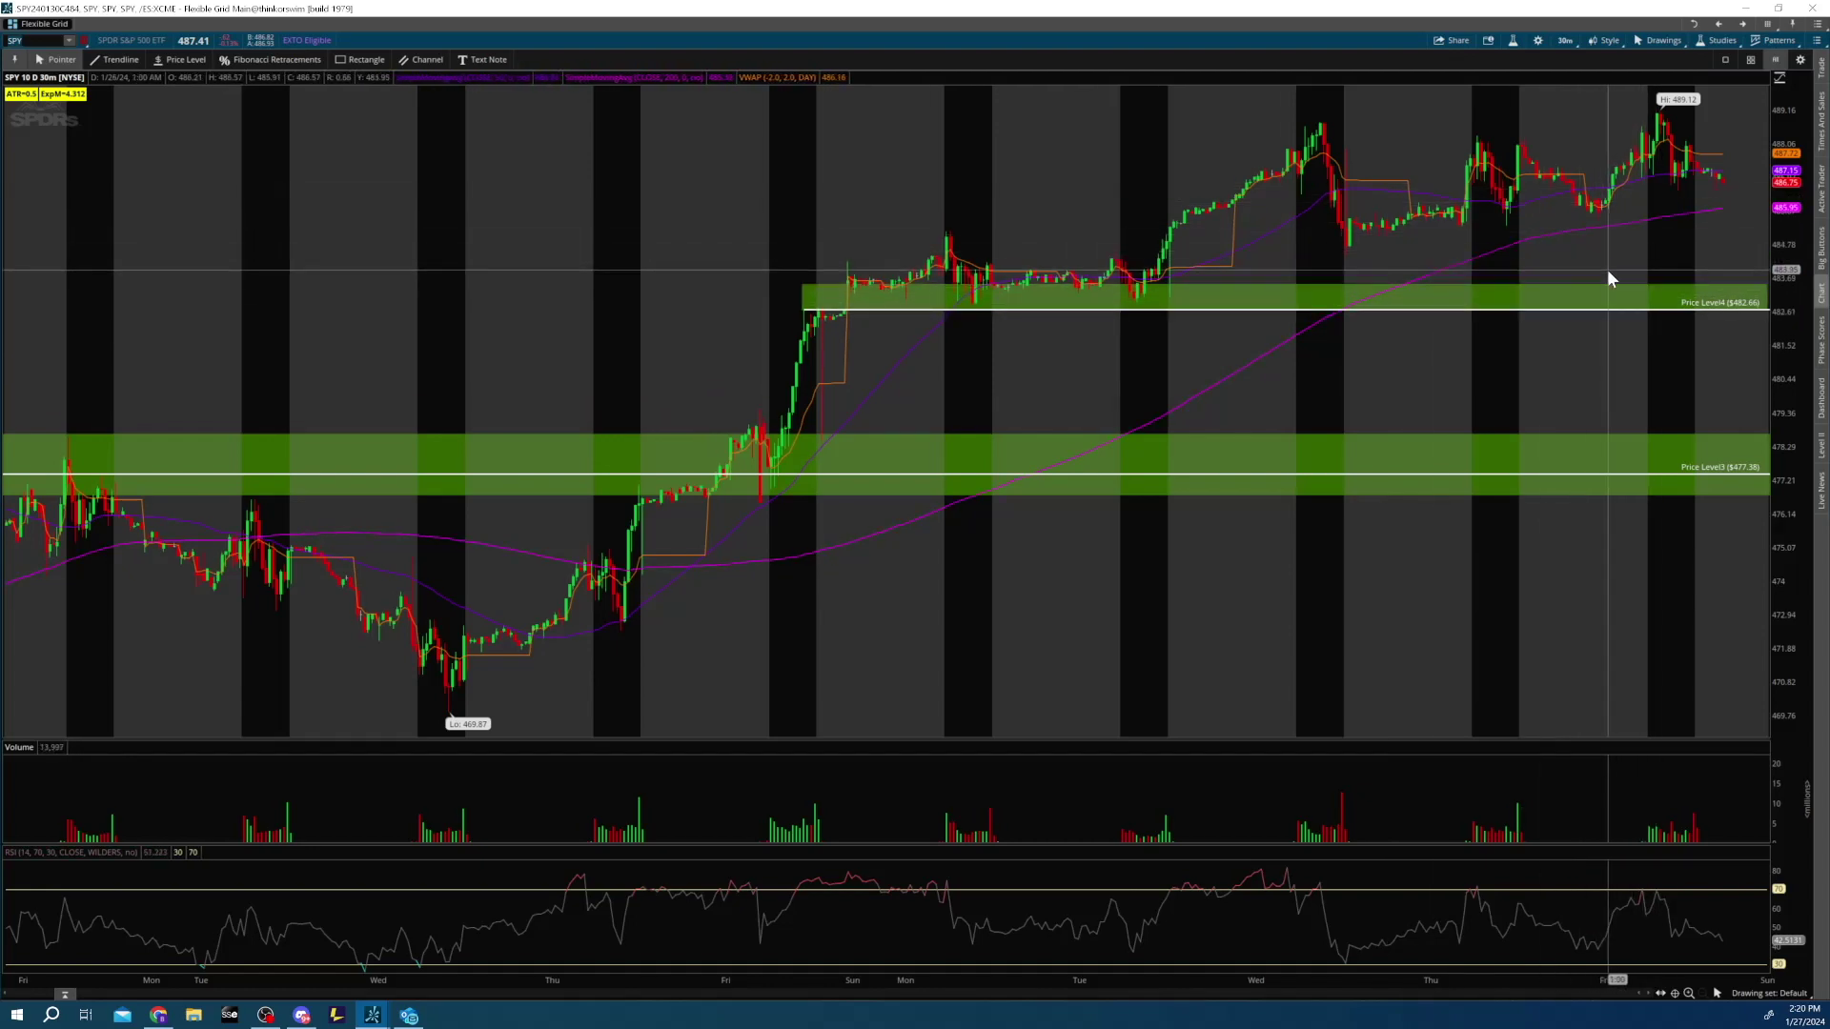
{"action": "mouse_move", "coordinate": [1602, 310]}
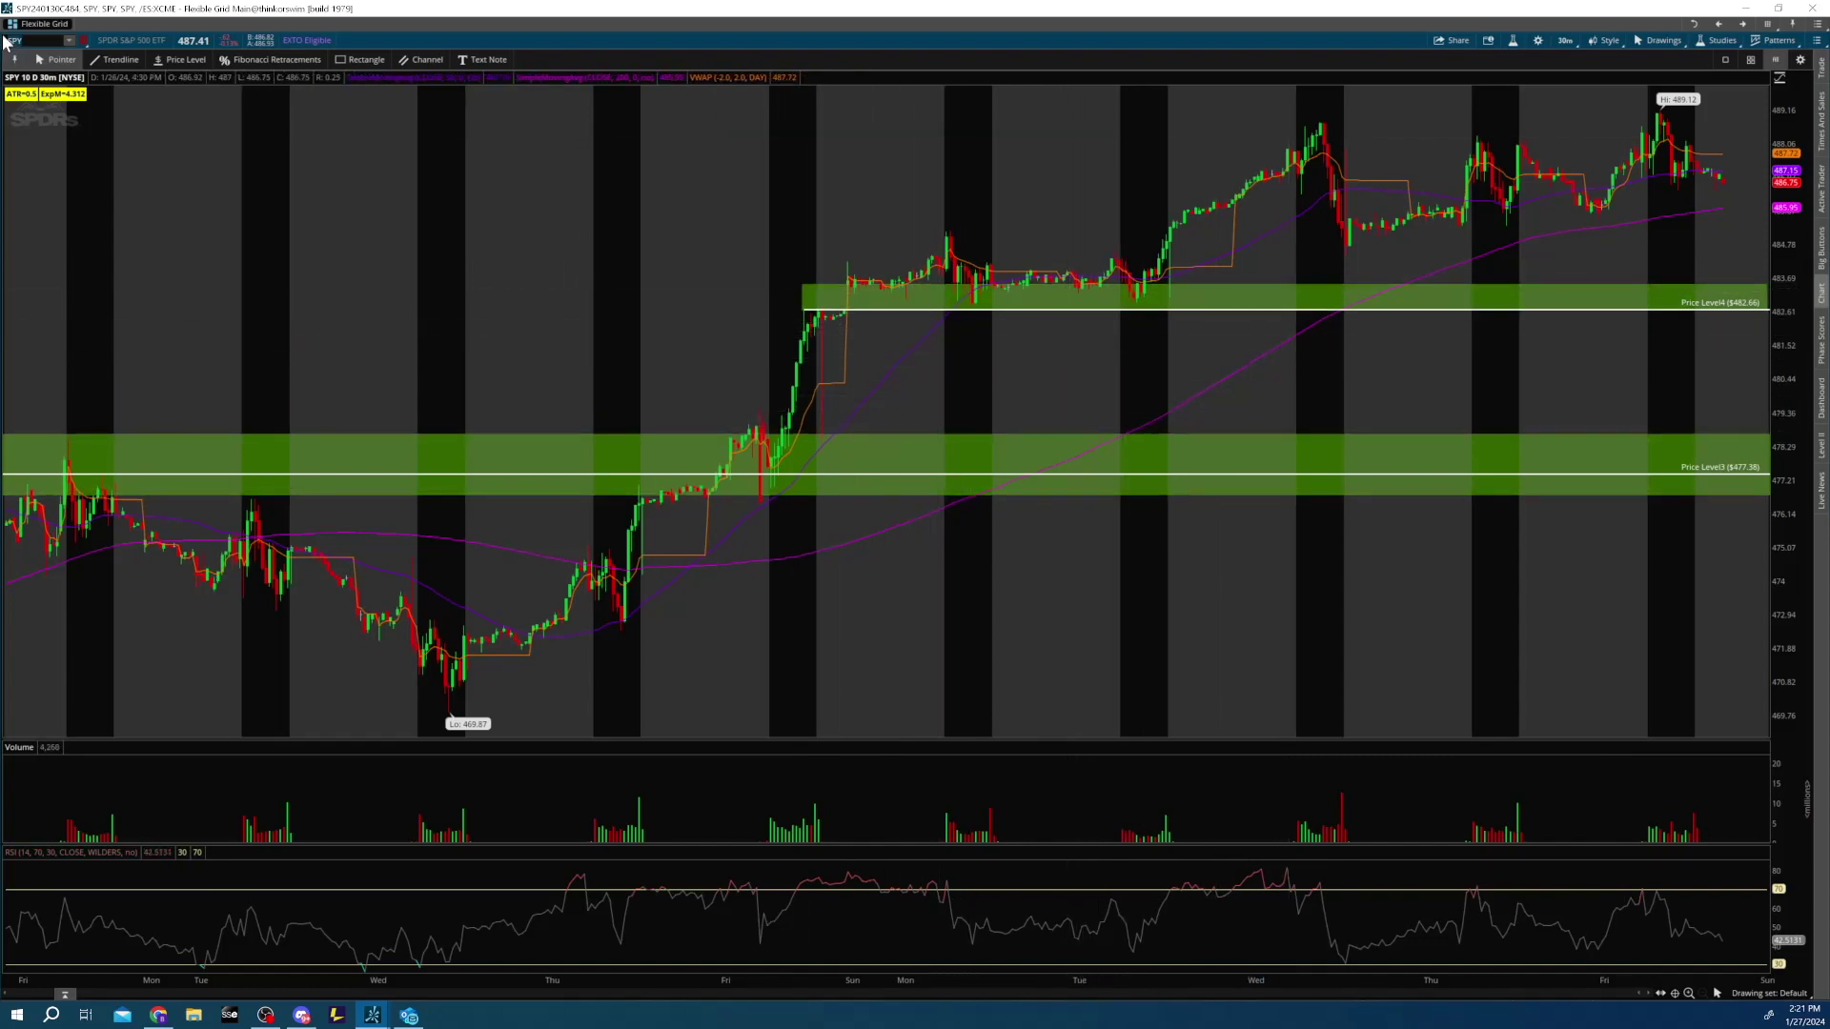
- Load the TSLA chart and extend the red rectangle zone near 212.51 to the chart's right edge
{"action": "key", "text": "Return"}
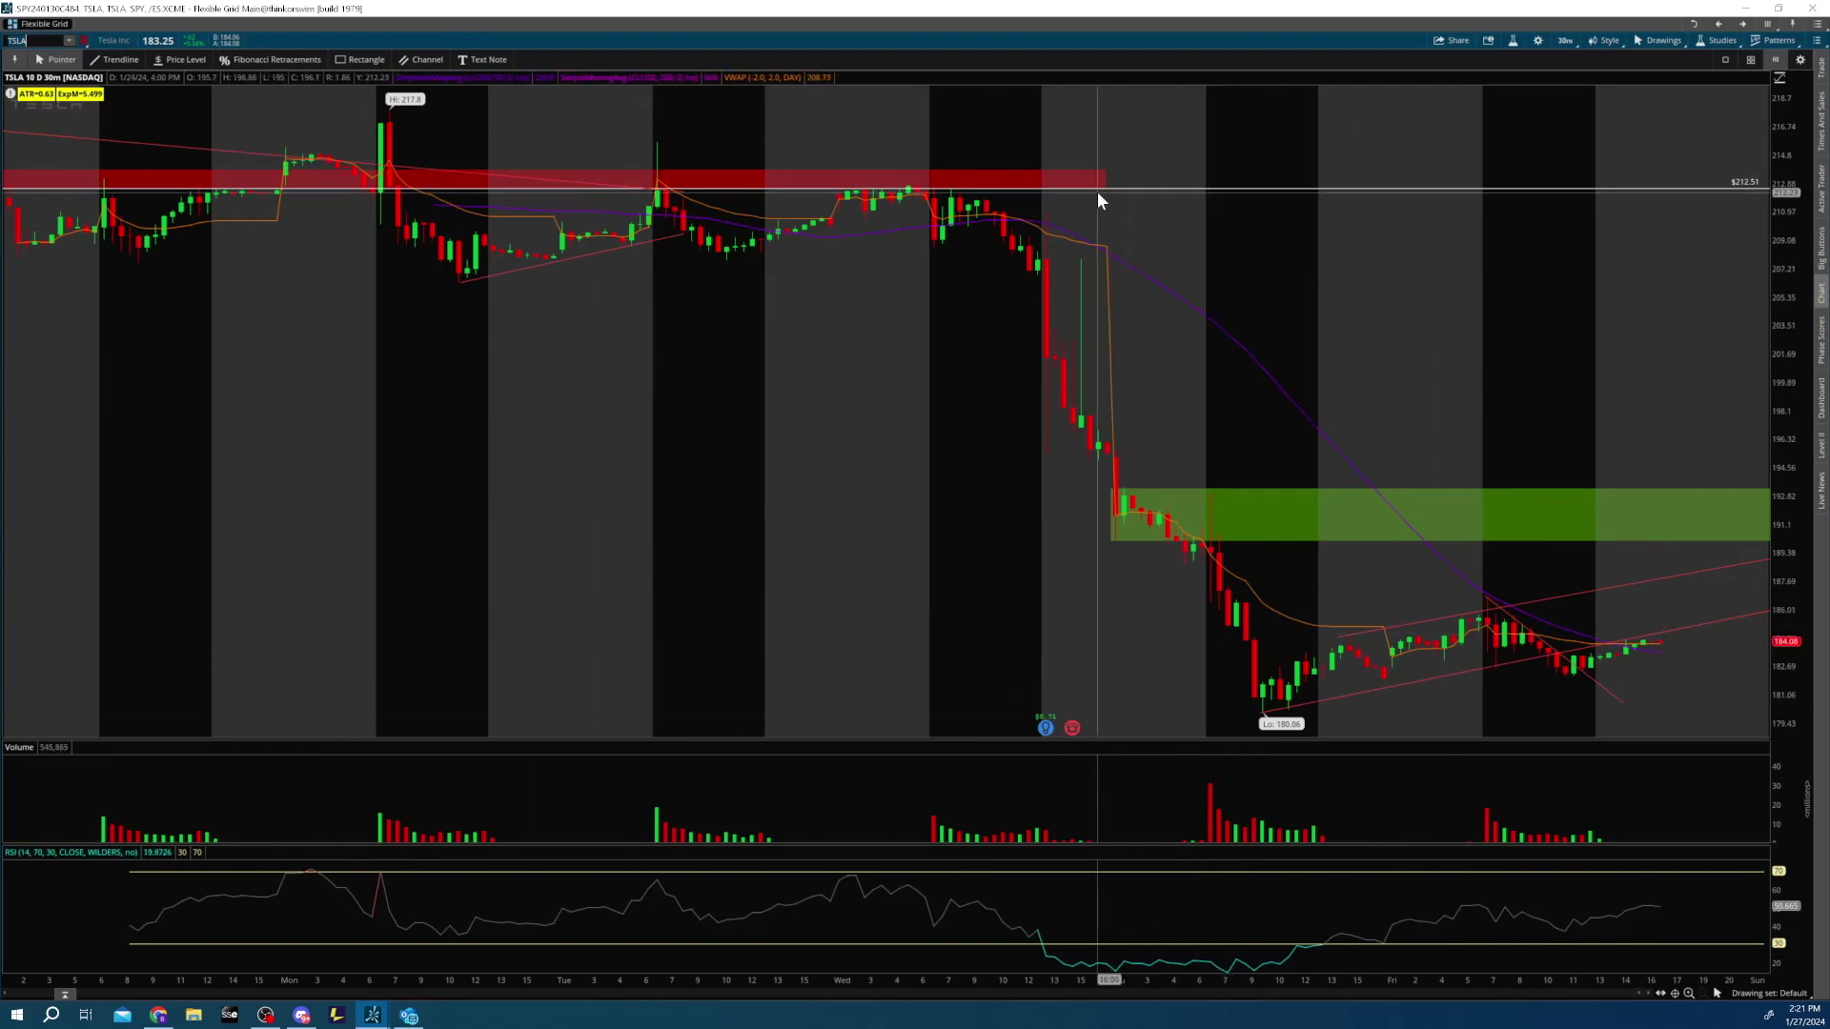
{"action": "mouse_move", "coordinate": [1090, 181]}
{"action": "left_mouse_down"}
{"action": "mouse_move", "coordinate": [1580, 216]}
{"action": "mouse_move", "coordinate": [1756, 189]}
{"action": "left_mouse_up"}
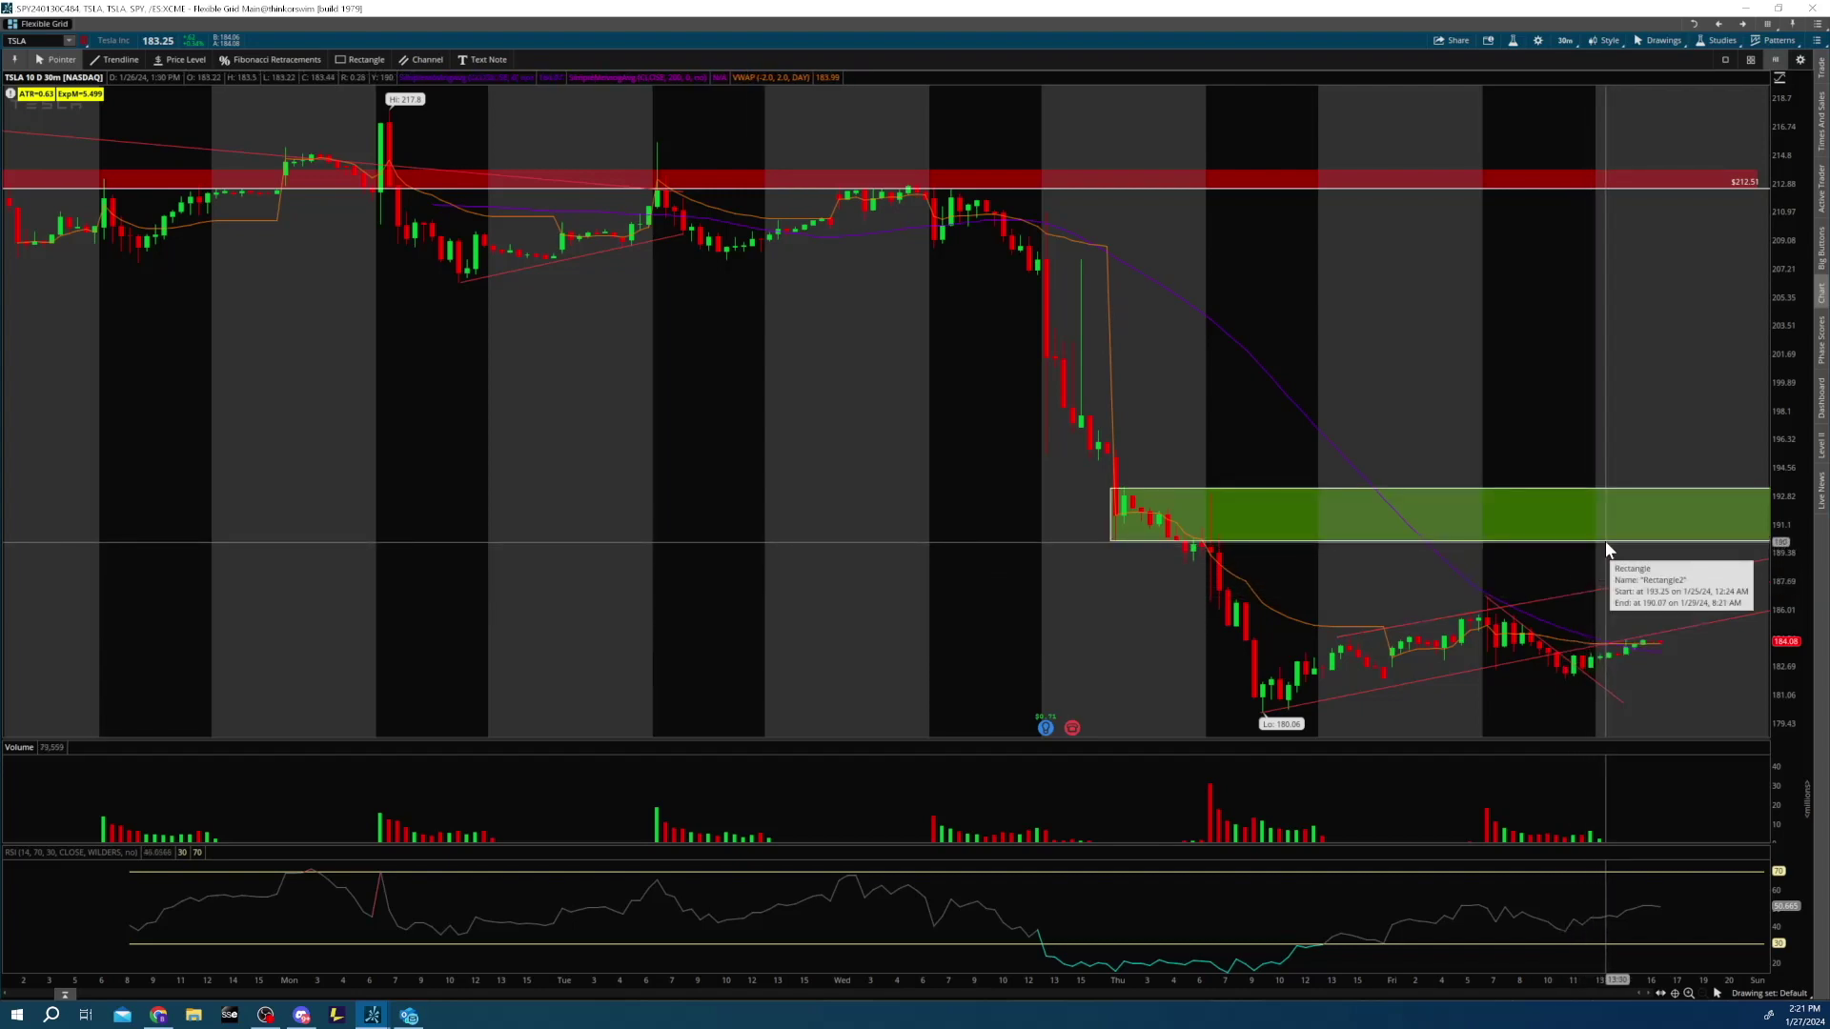
- Draw a Fibonacci retracement over Friday morning's small pullback on TSLA and remove it again
{"action": "left_click", "coordinate": [256, 61]}
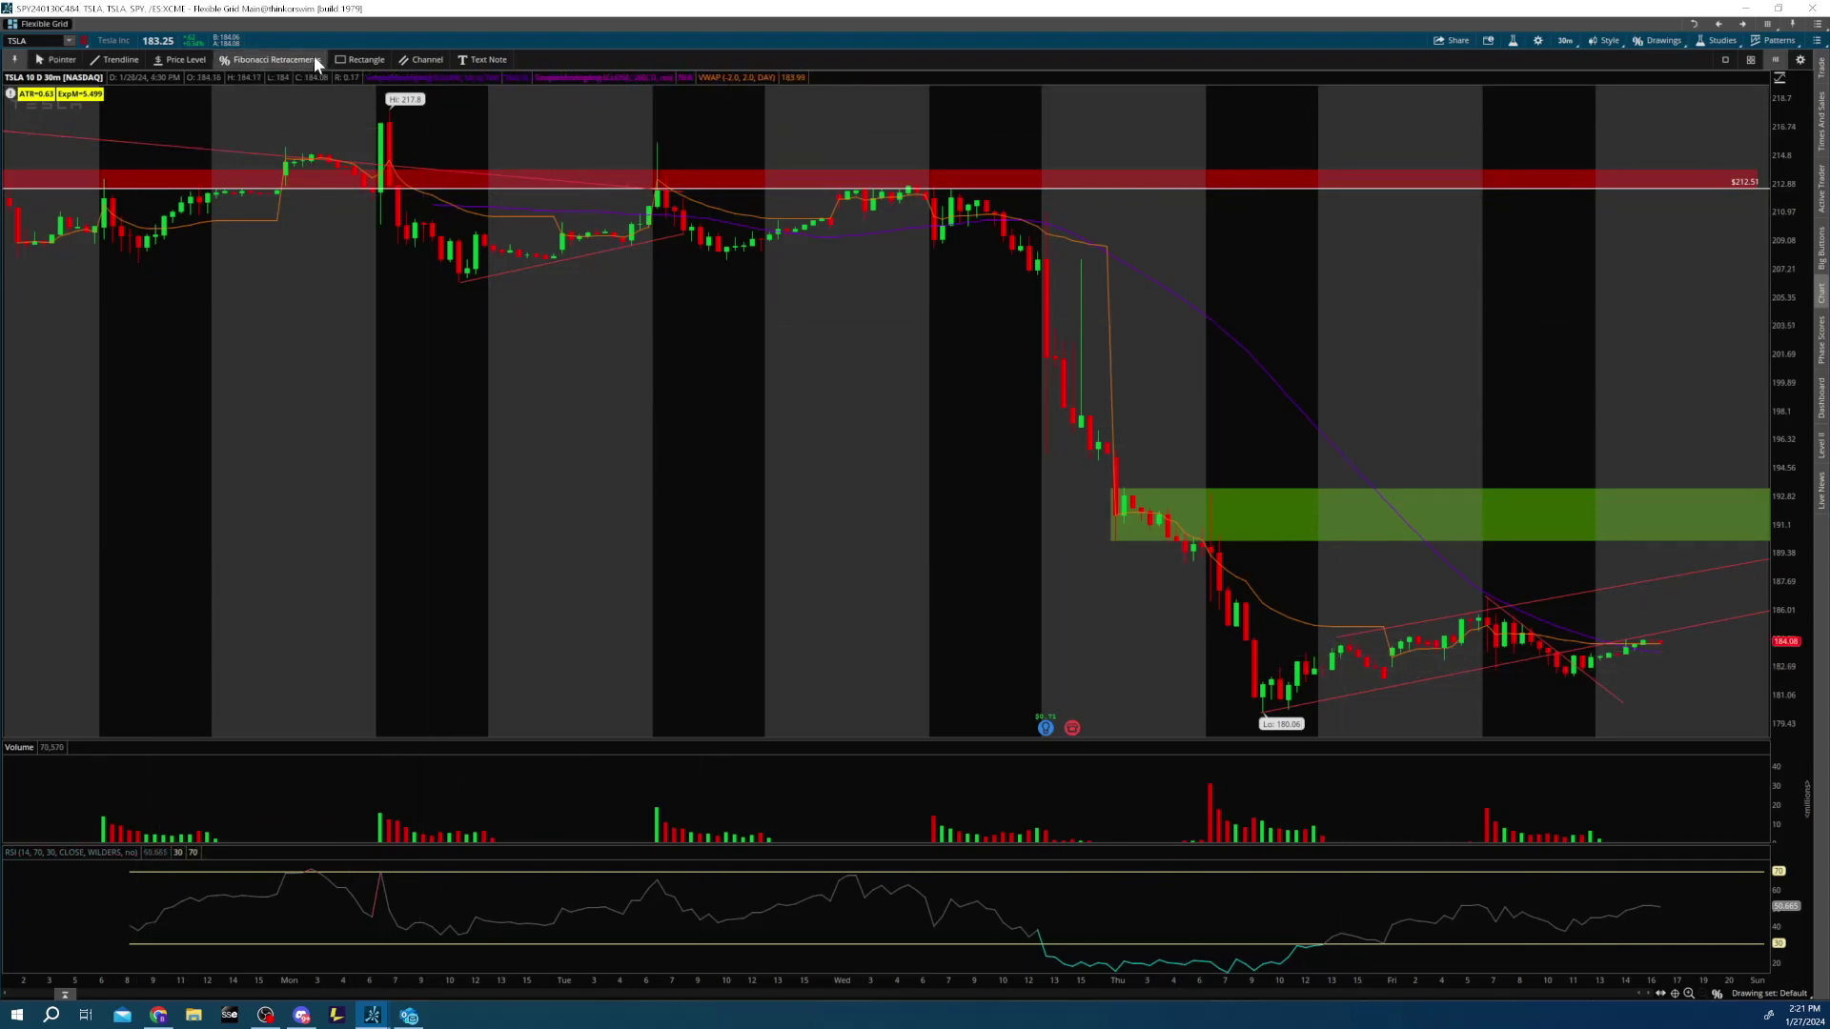
{"action": "left_click", "coordinate": [1530, 626]}
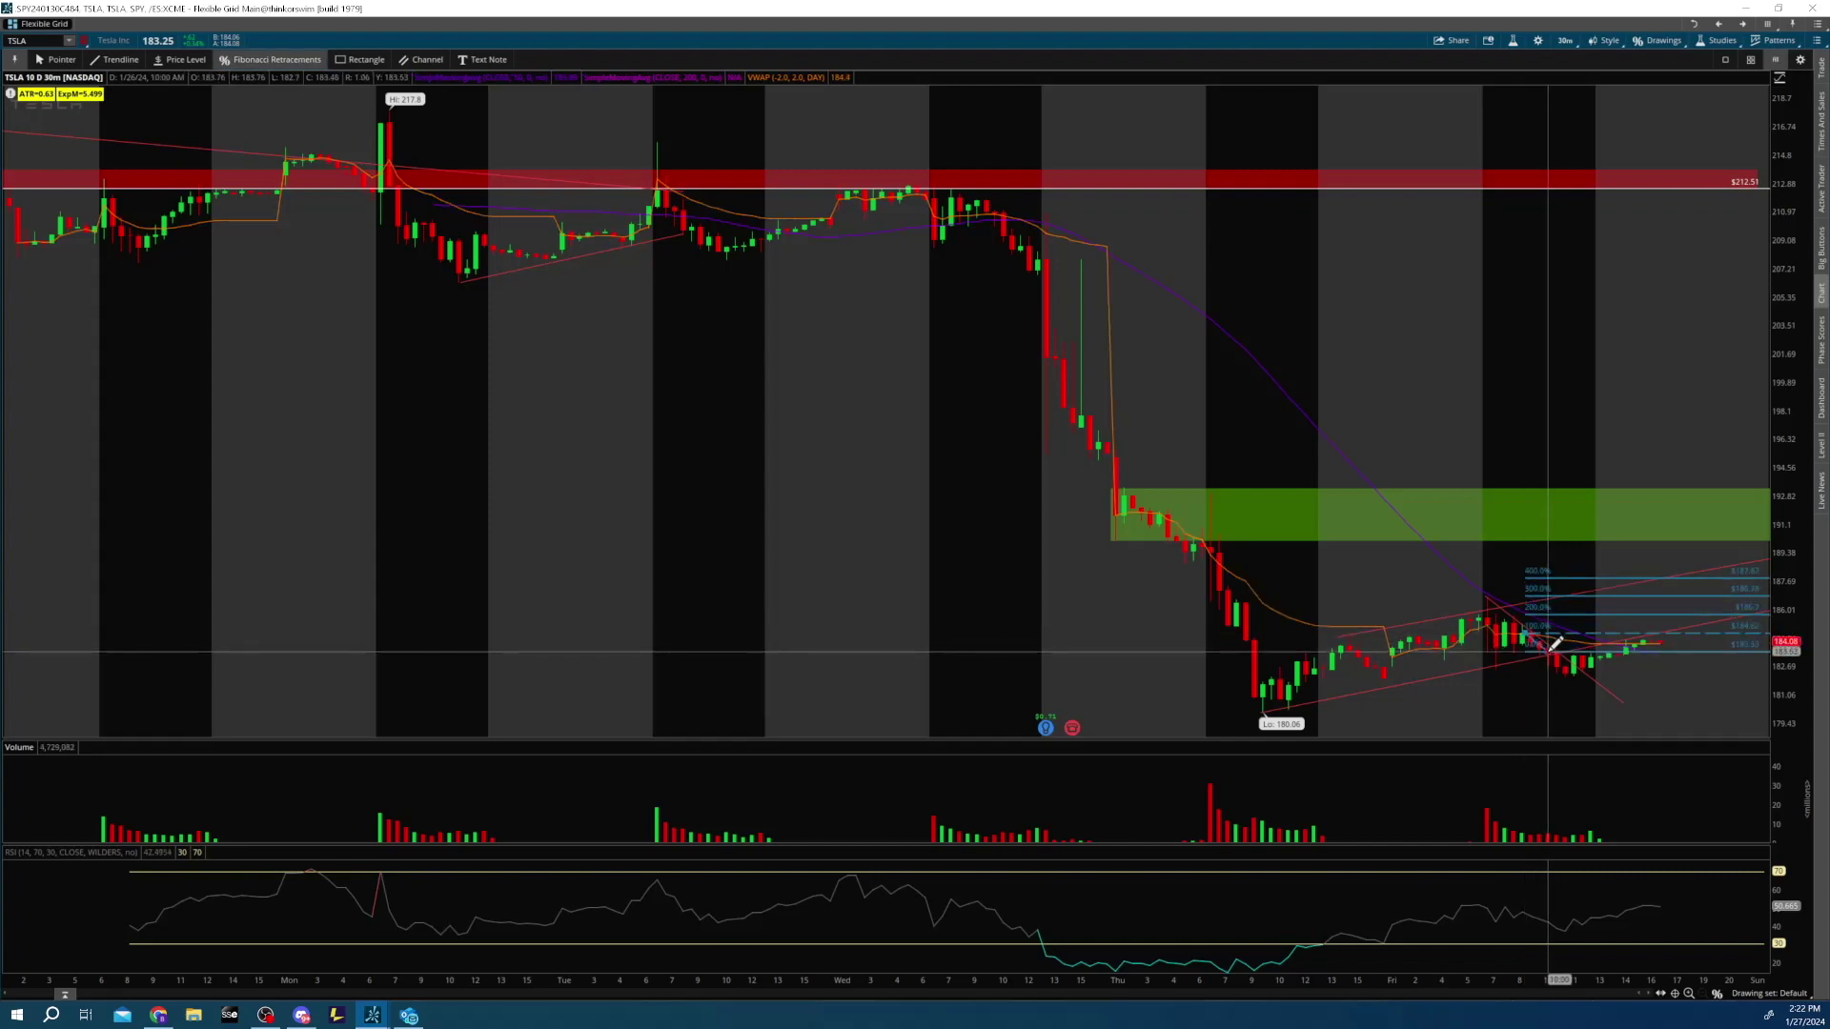
{"action": "left_click", "coordinate": [1553, 649]}
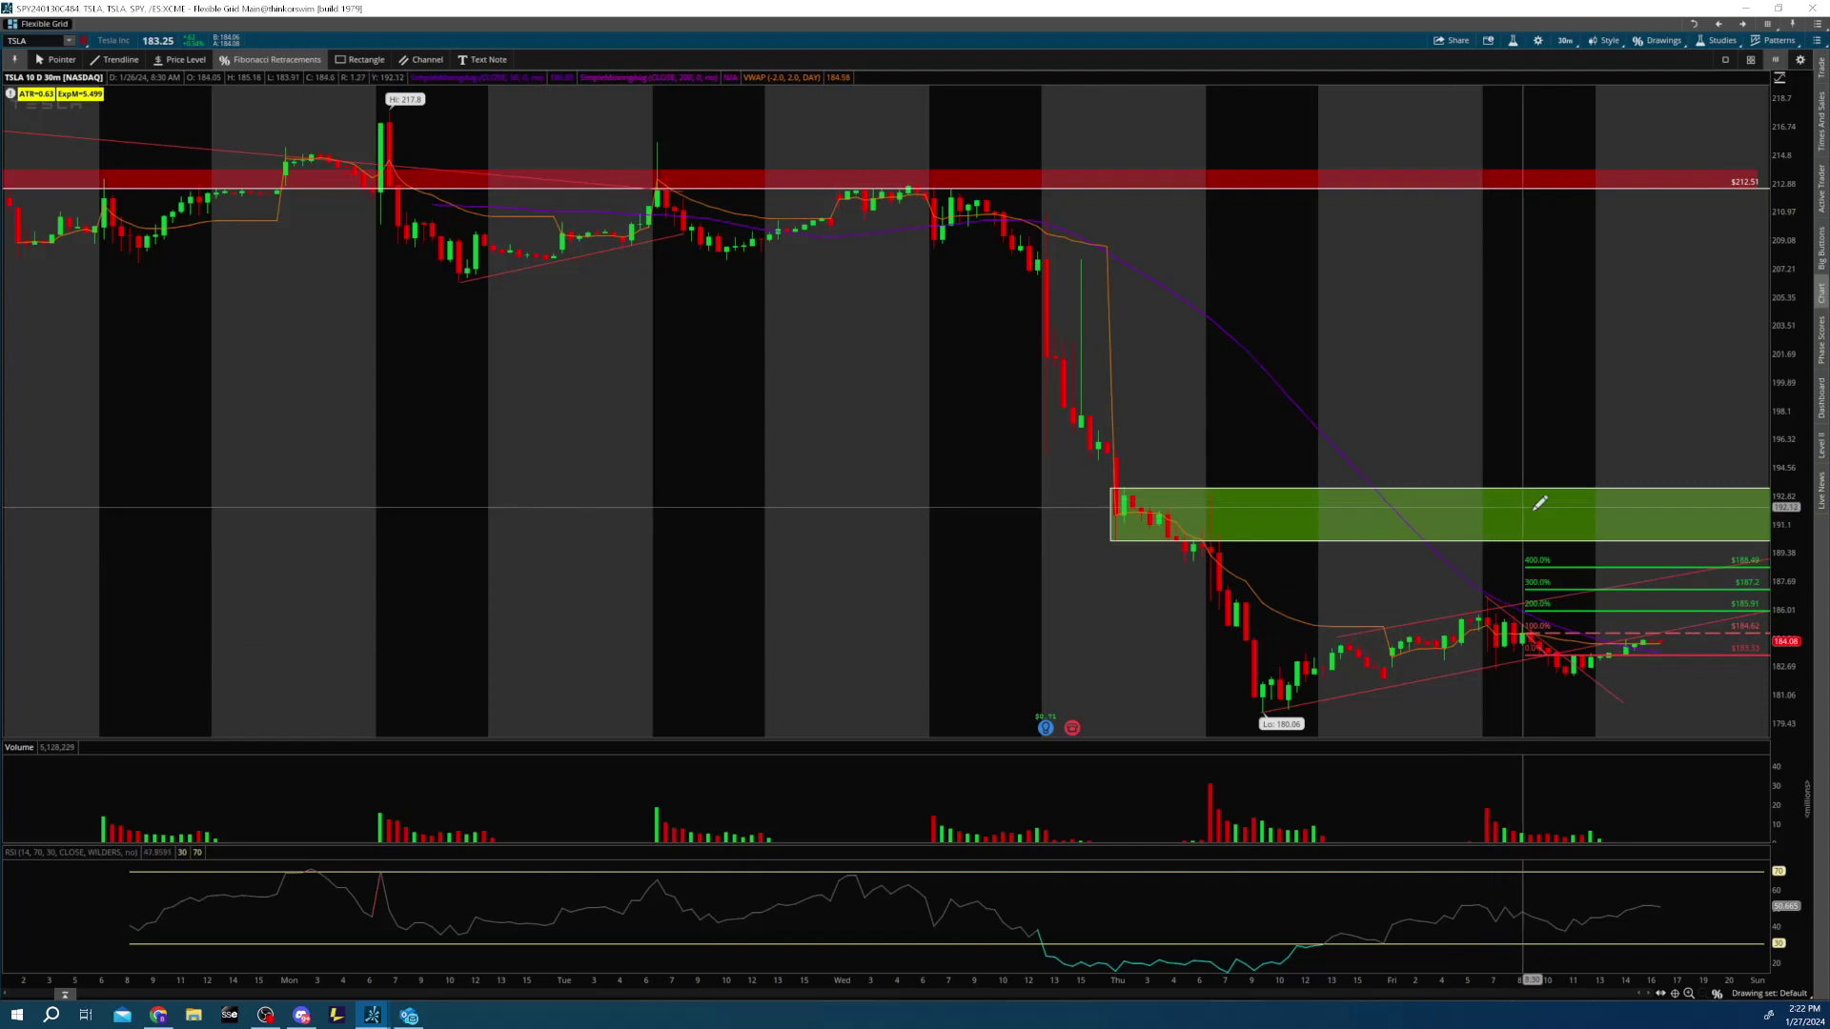
{"action": "right_click", "coordinate": [1564, 564]}
{"action": "left_click", "coordinate": [1611, 634]}
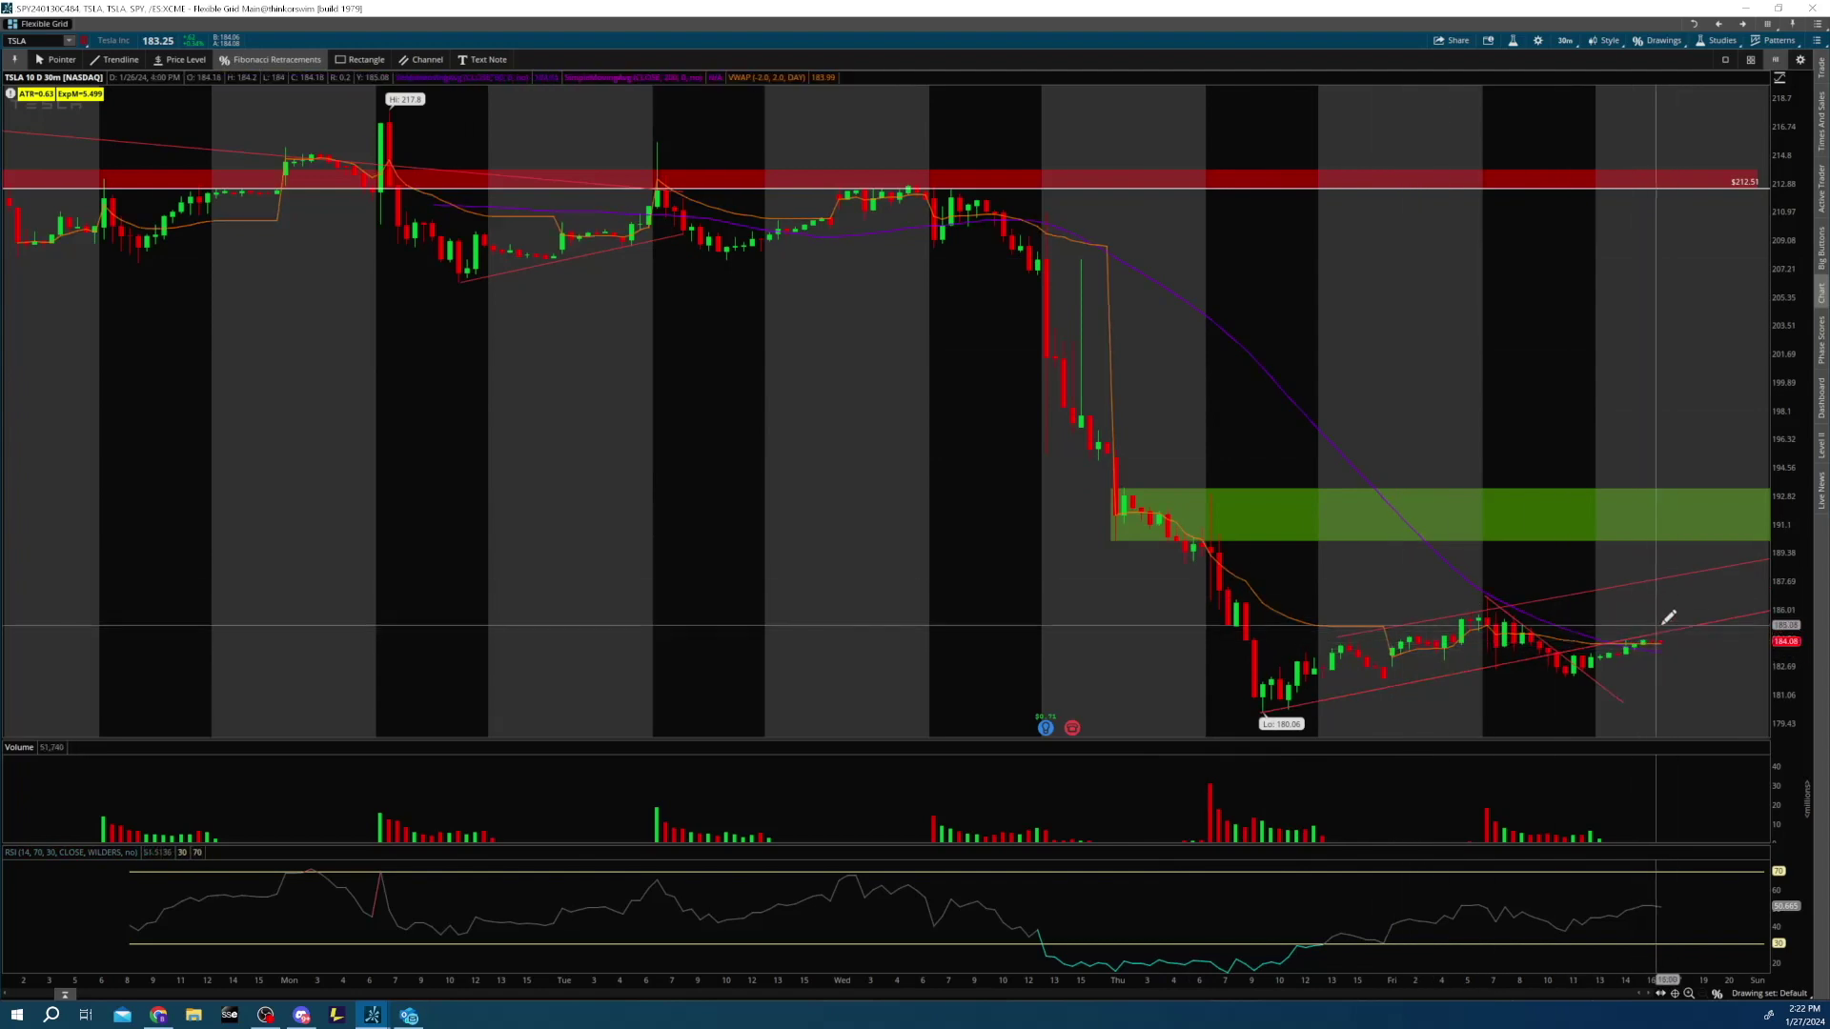
- Switch the TSLA chart to the one-year daily timeframe, focused on the January candles
{"action": "left_click", "coordinate": [1567, 41]}
{"action": "left_click", "coordinate": [1513, 200]}
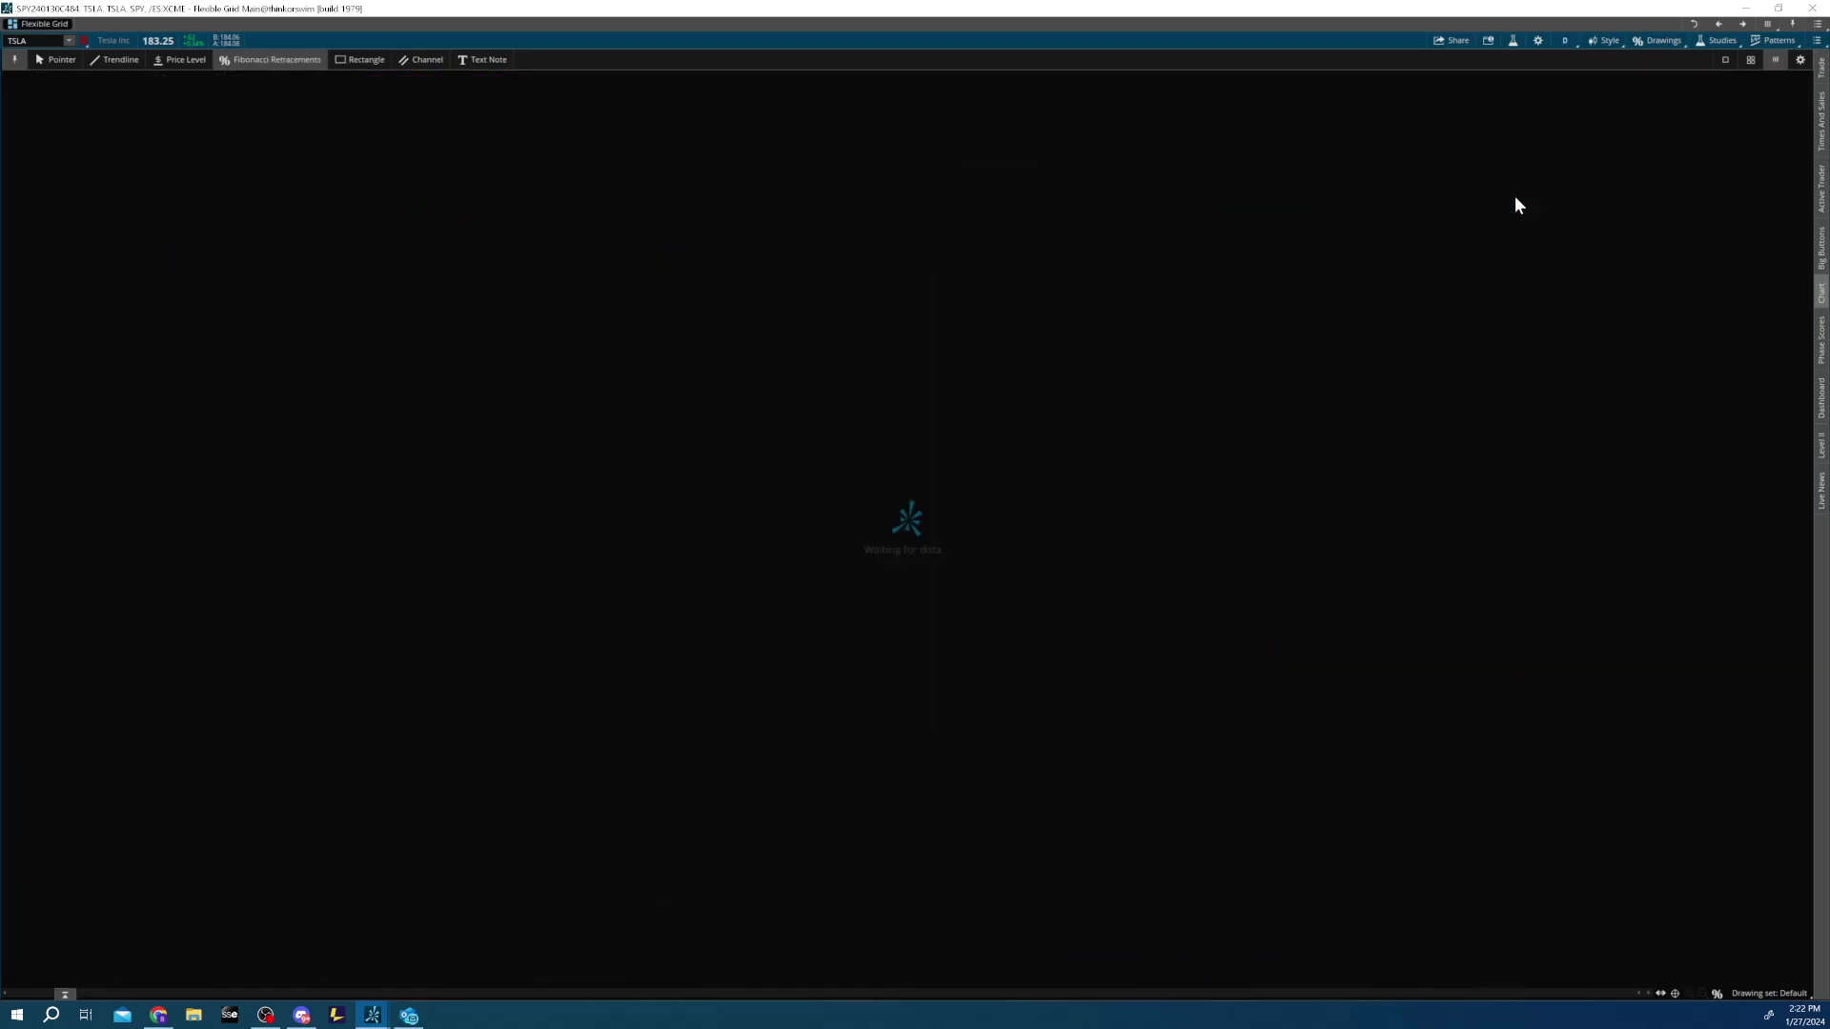
{"action": "scroll", "coordinate": [1605, 507], "scroll_direction": "up", "scroll_amount": 5}
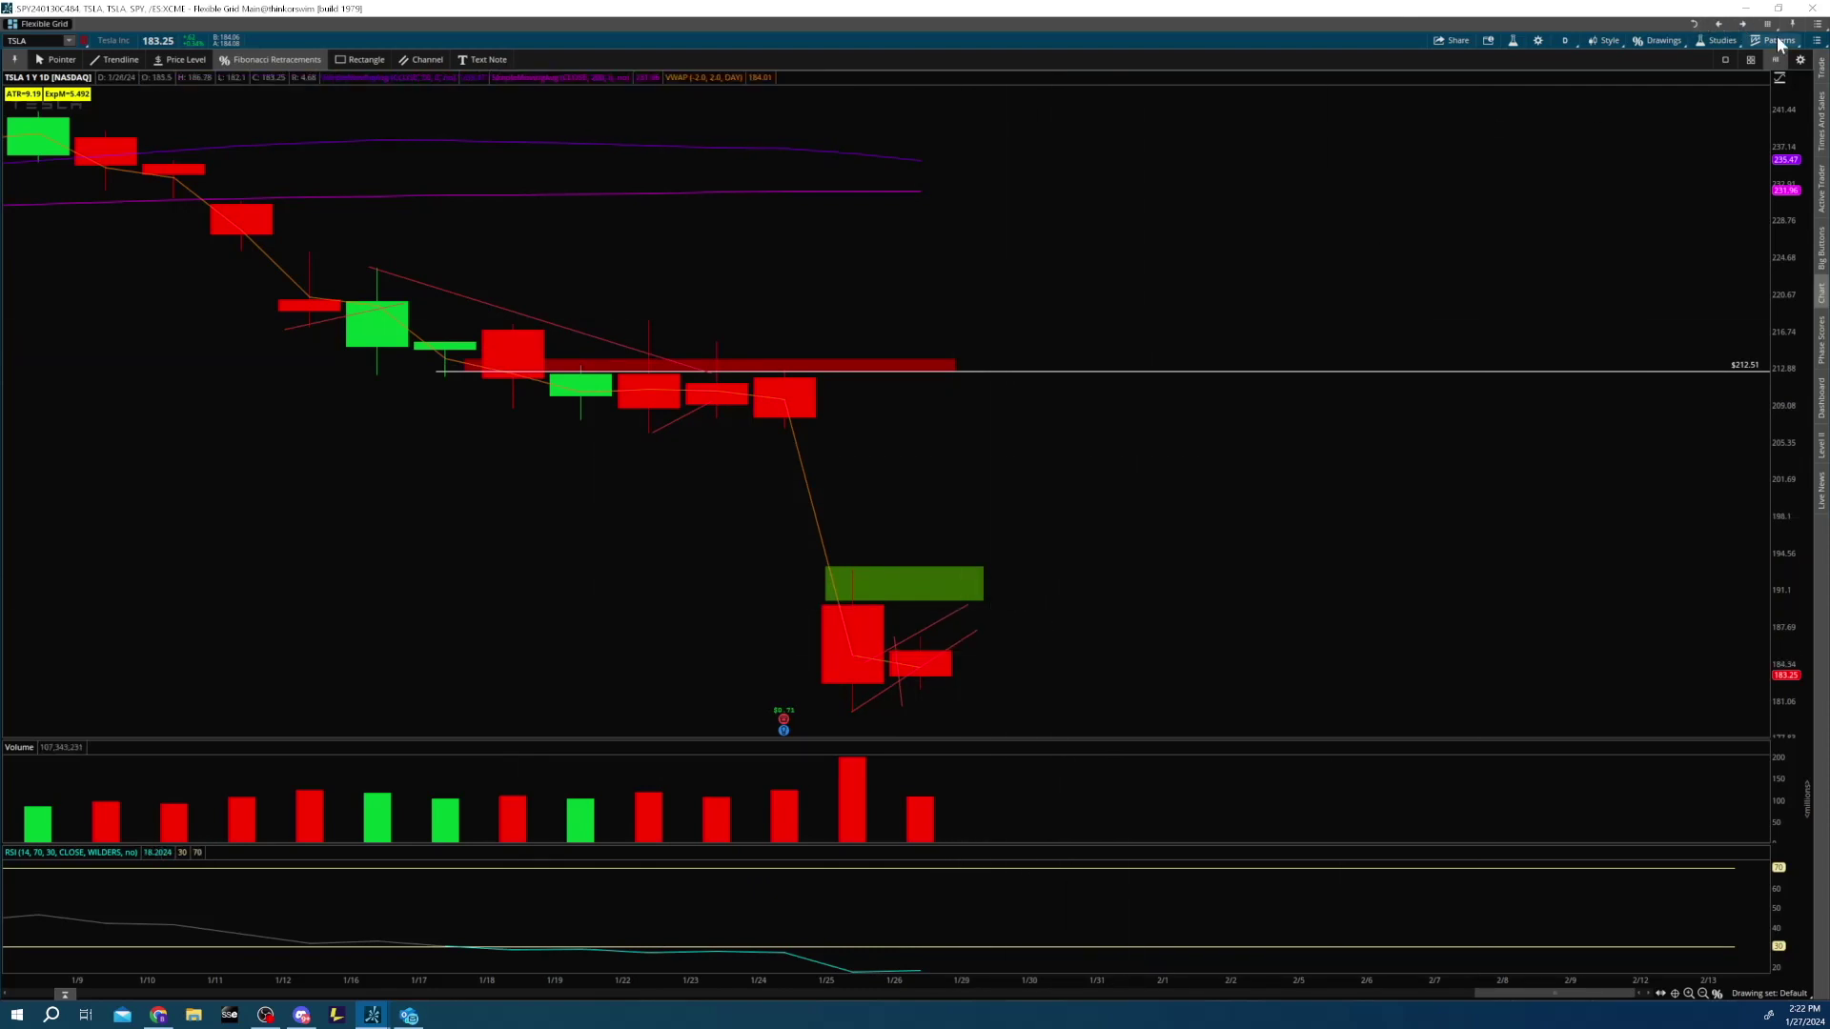
- Switch the enlarged TSLA chart to the 10-day 30-minute timeframe and load NVDA in it
{"action": "left_click", "coordinate": [1703, 29]}
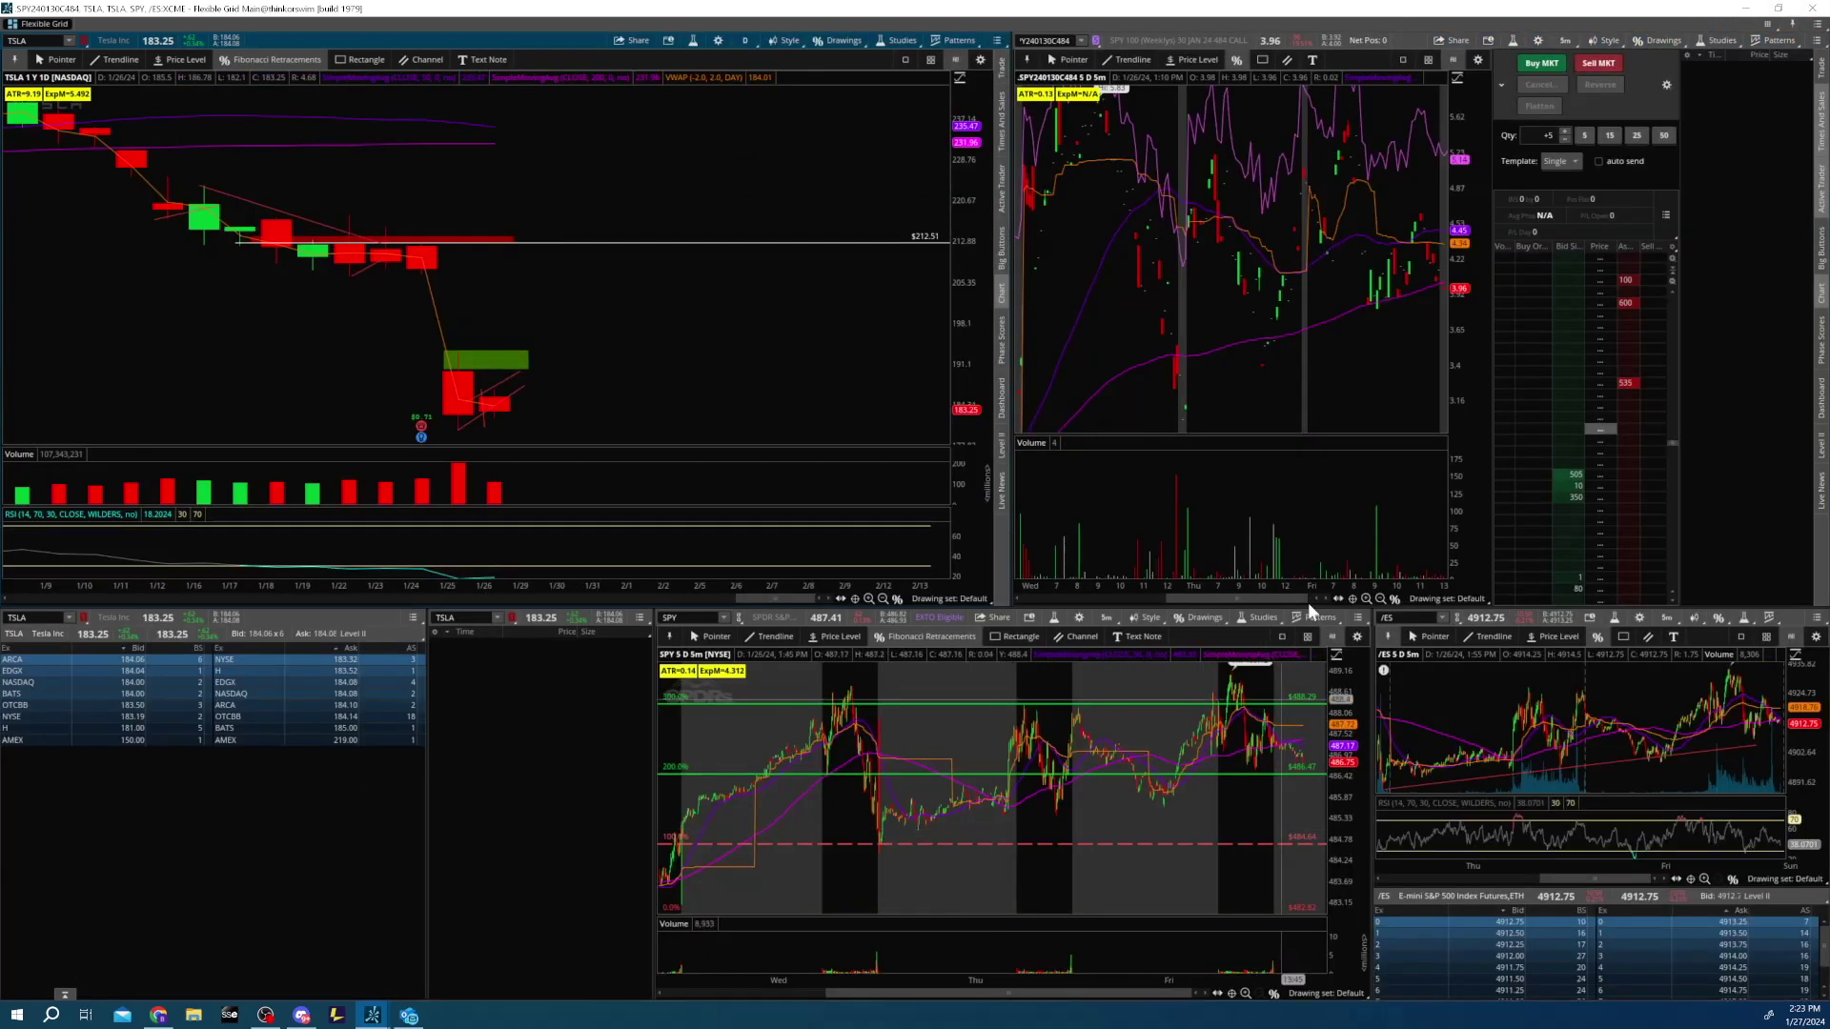
{"action": "double_click", "coordinate": [582, 38]}
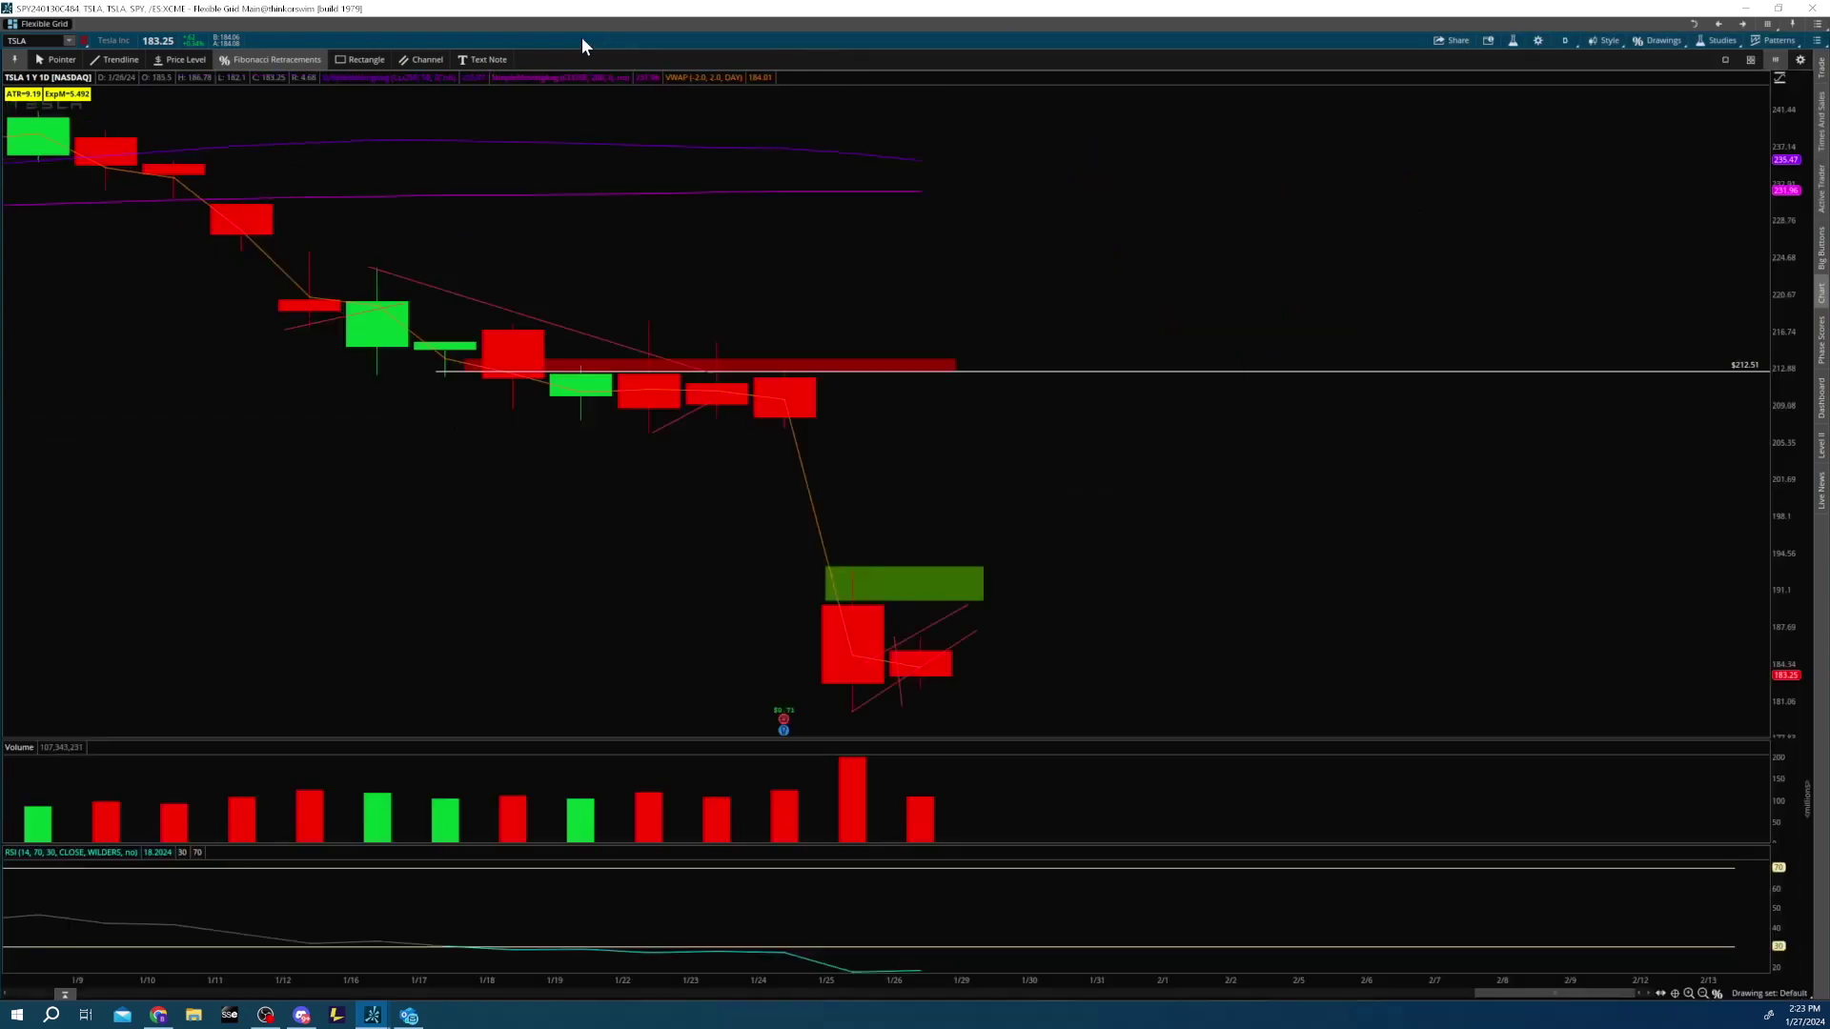
{"action": "left_click", "coordinate": [1566, 42]}
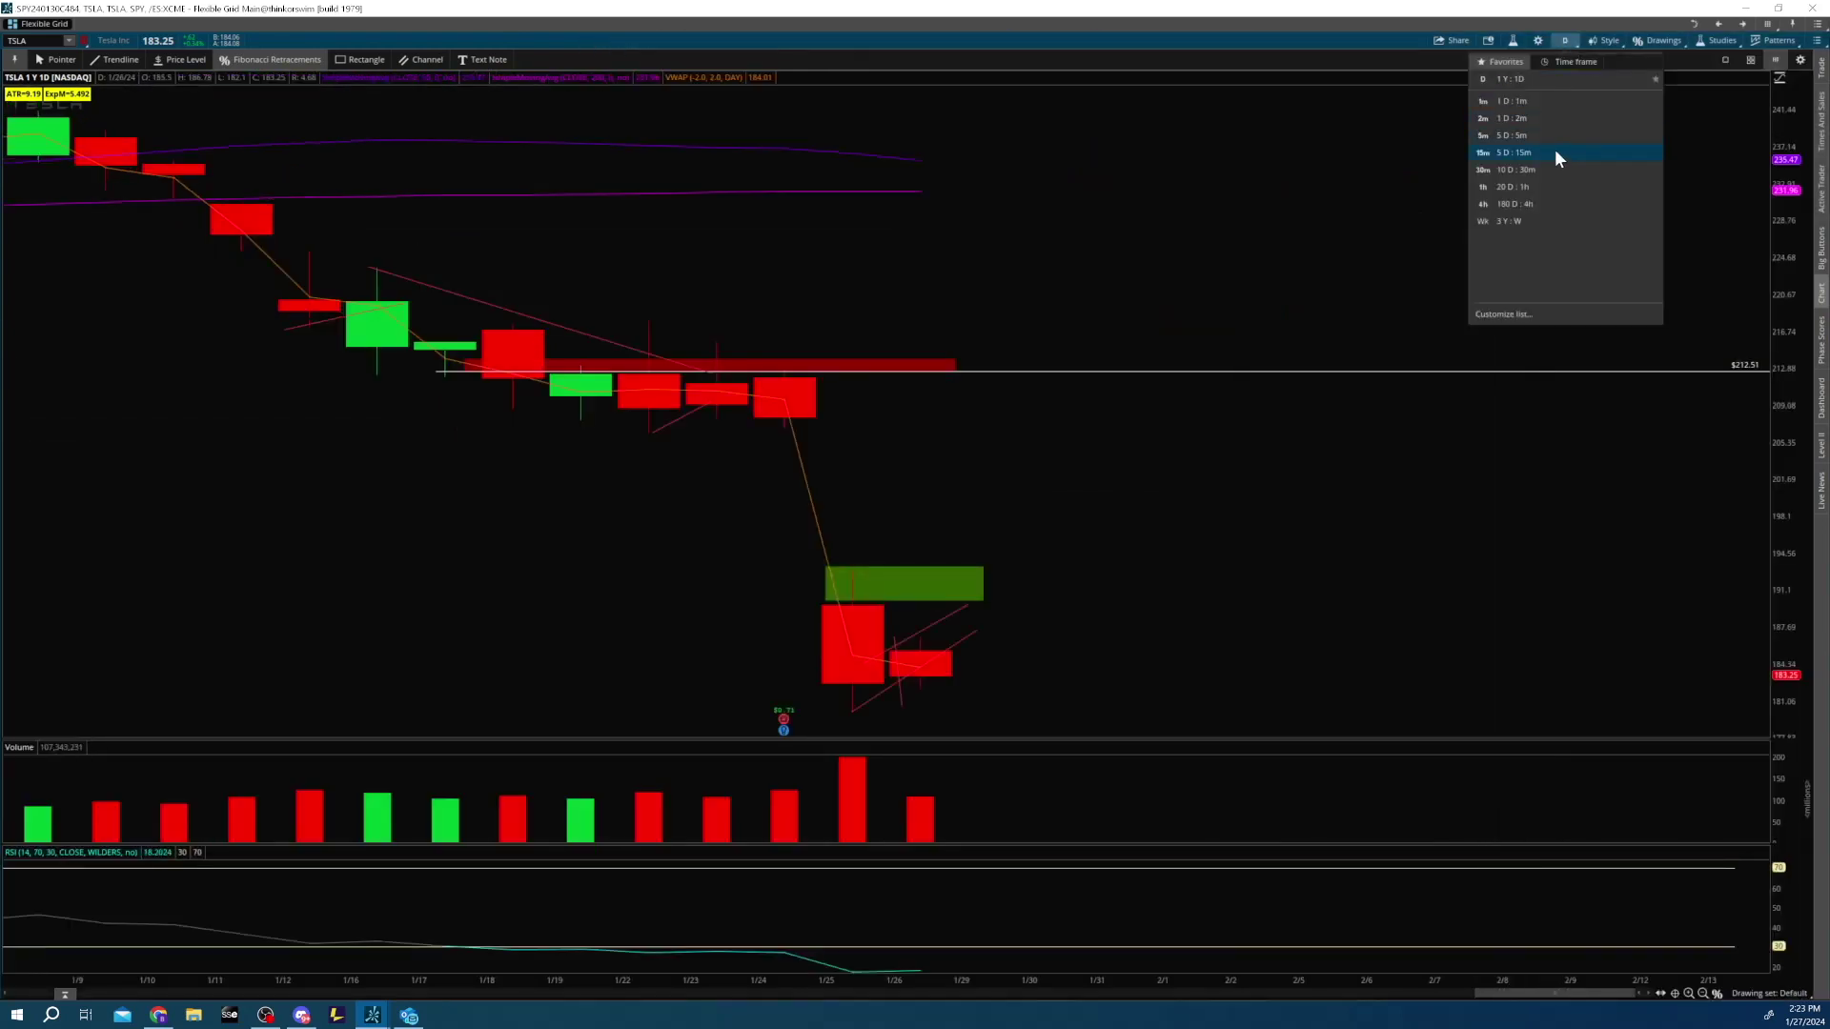
{"action": "left_click", "coordinate": [1536, 171]}
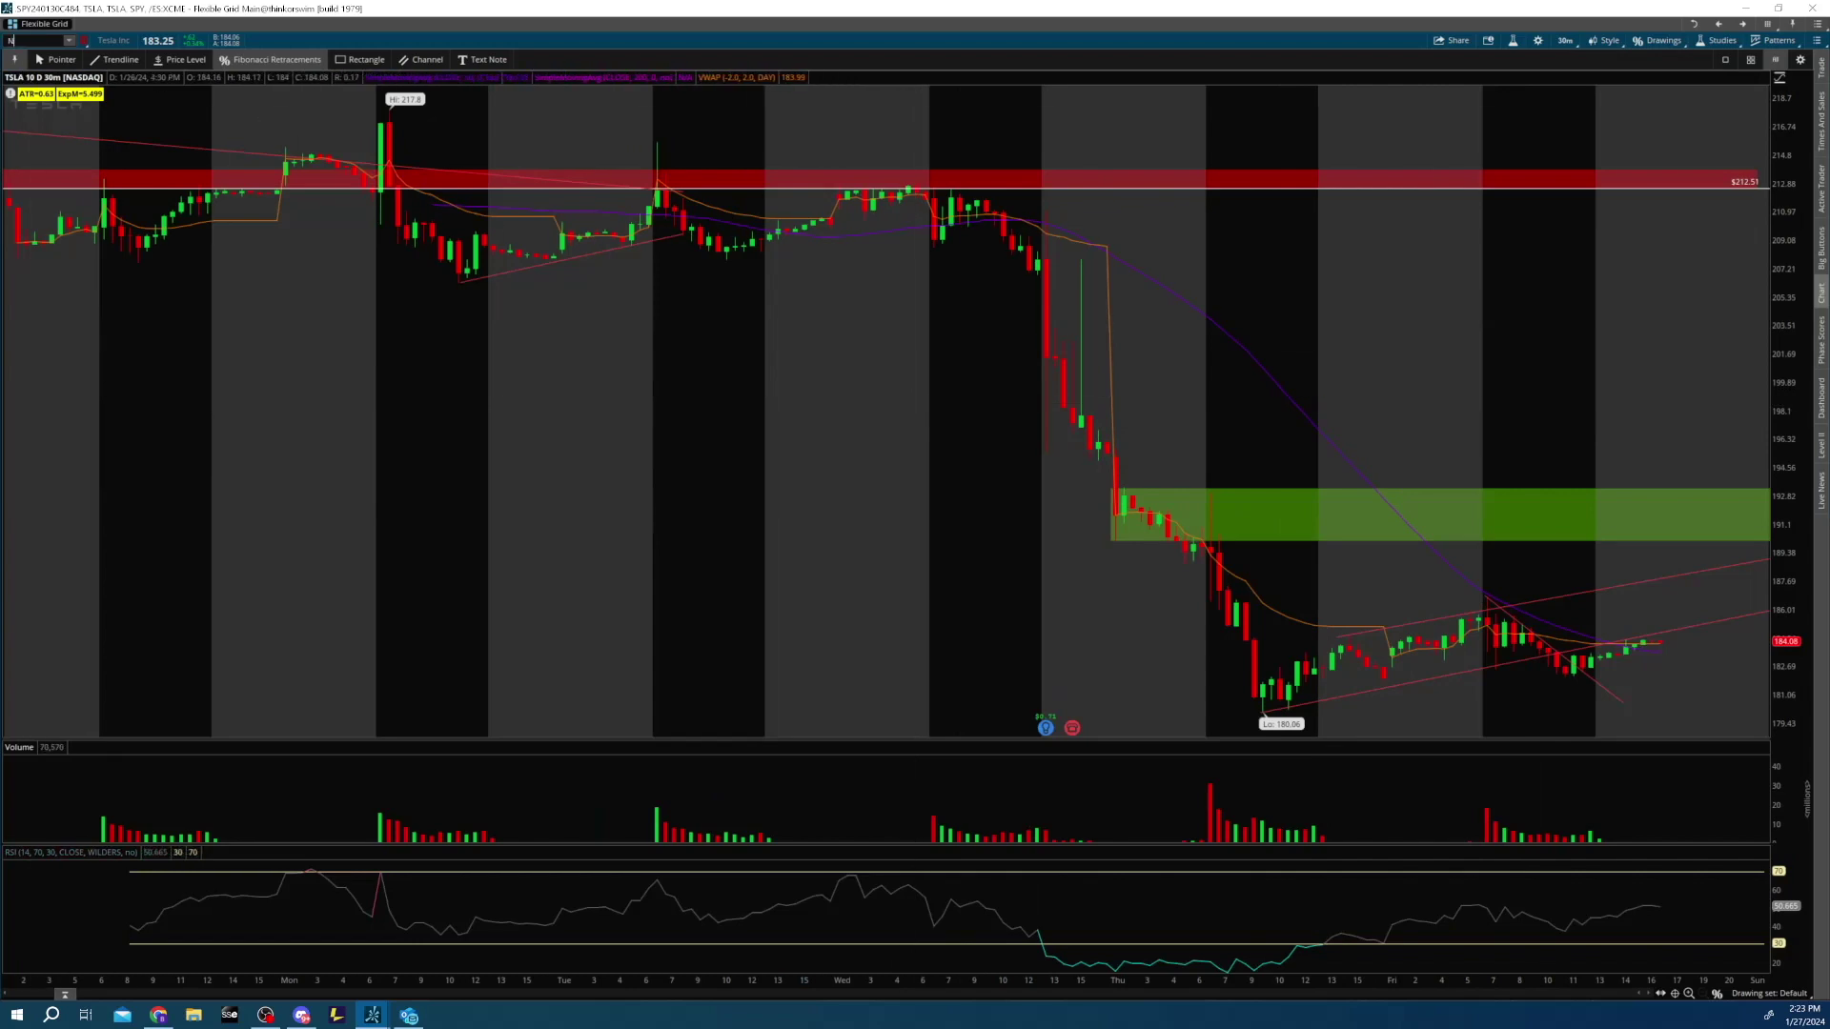
{"action": "type", "text": "NVDA"}
{"action": "key", "text": "Return"}
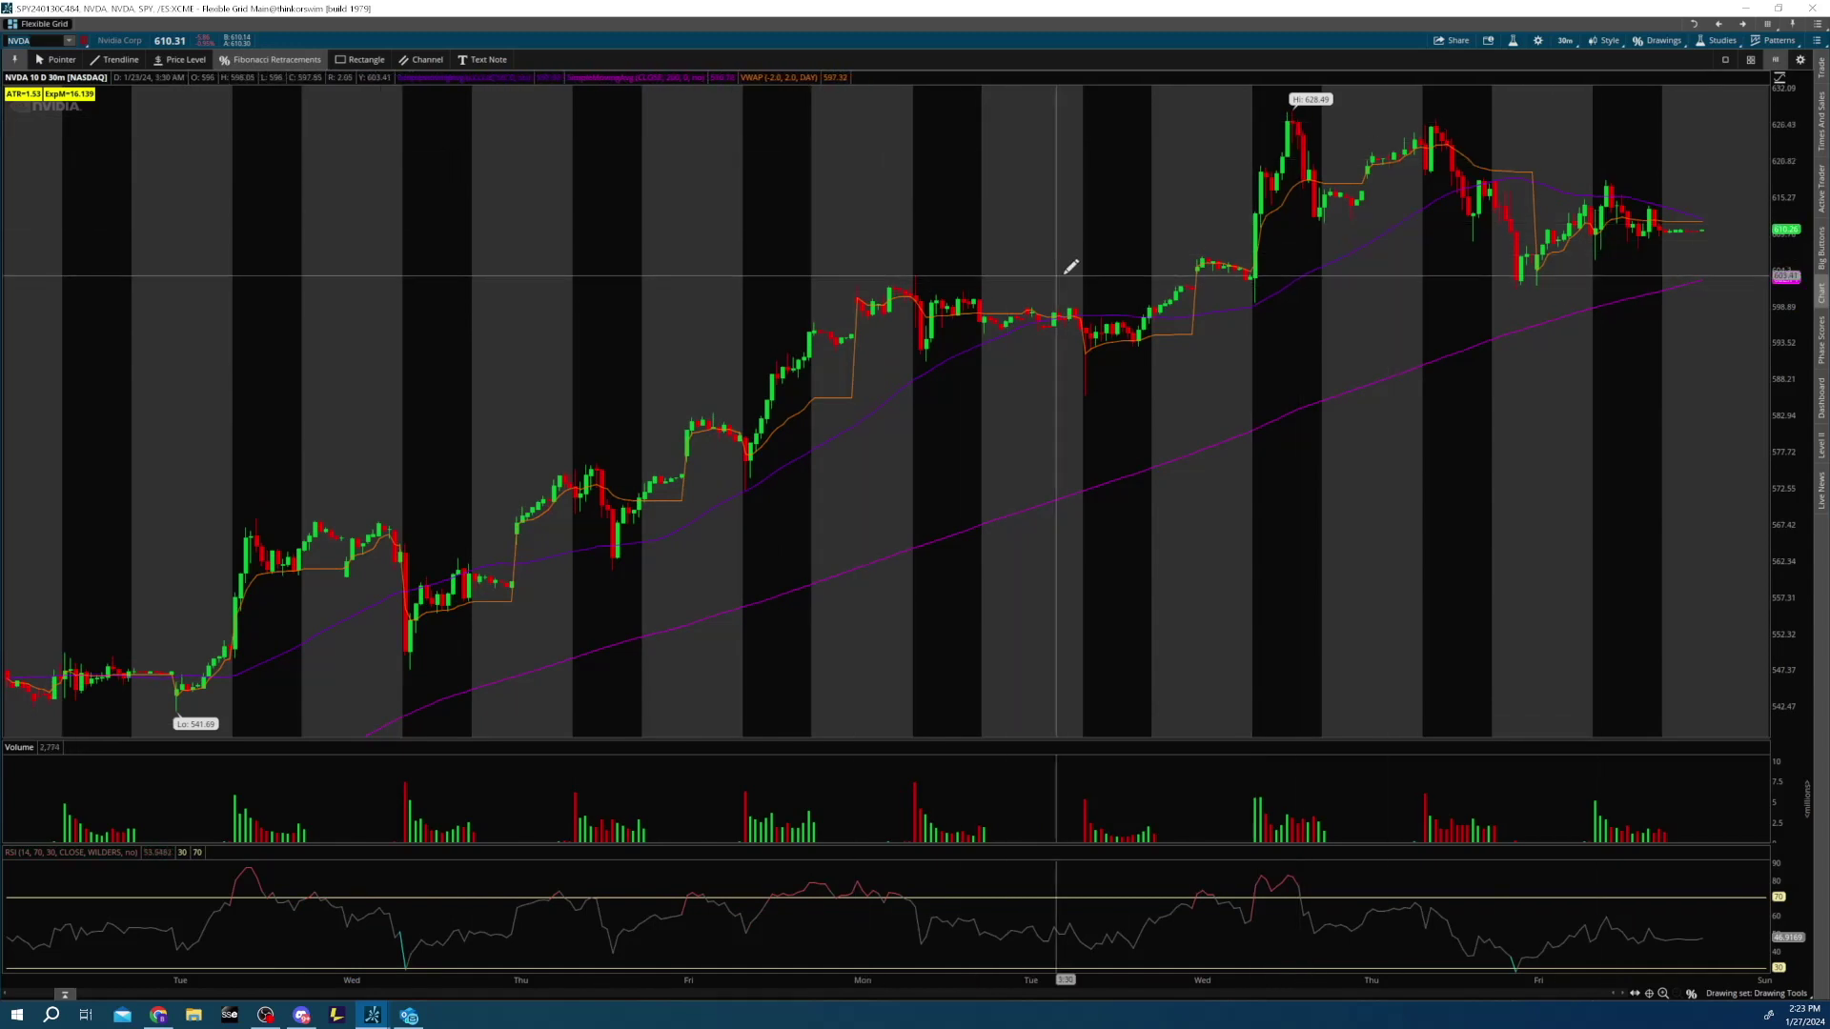
- Draw a rectangle zone from Monday's high to the chart's right edge and add price levels at about 602.34 and 592.52
{"action": "left_click", "coordinate": [339, 59]}
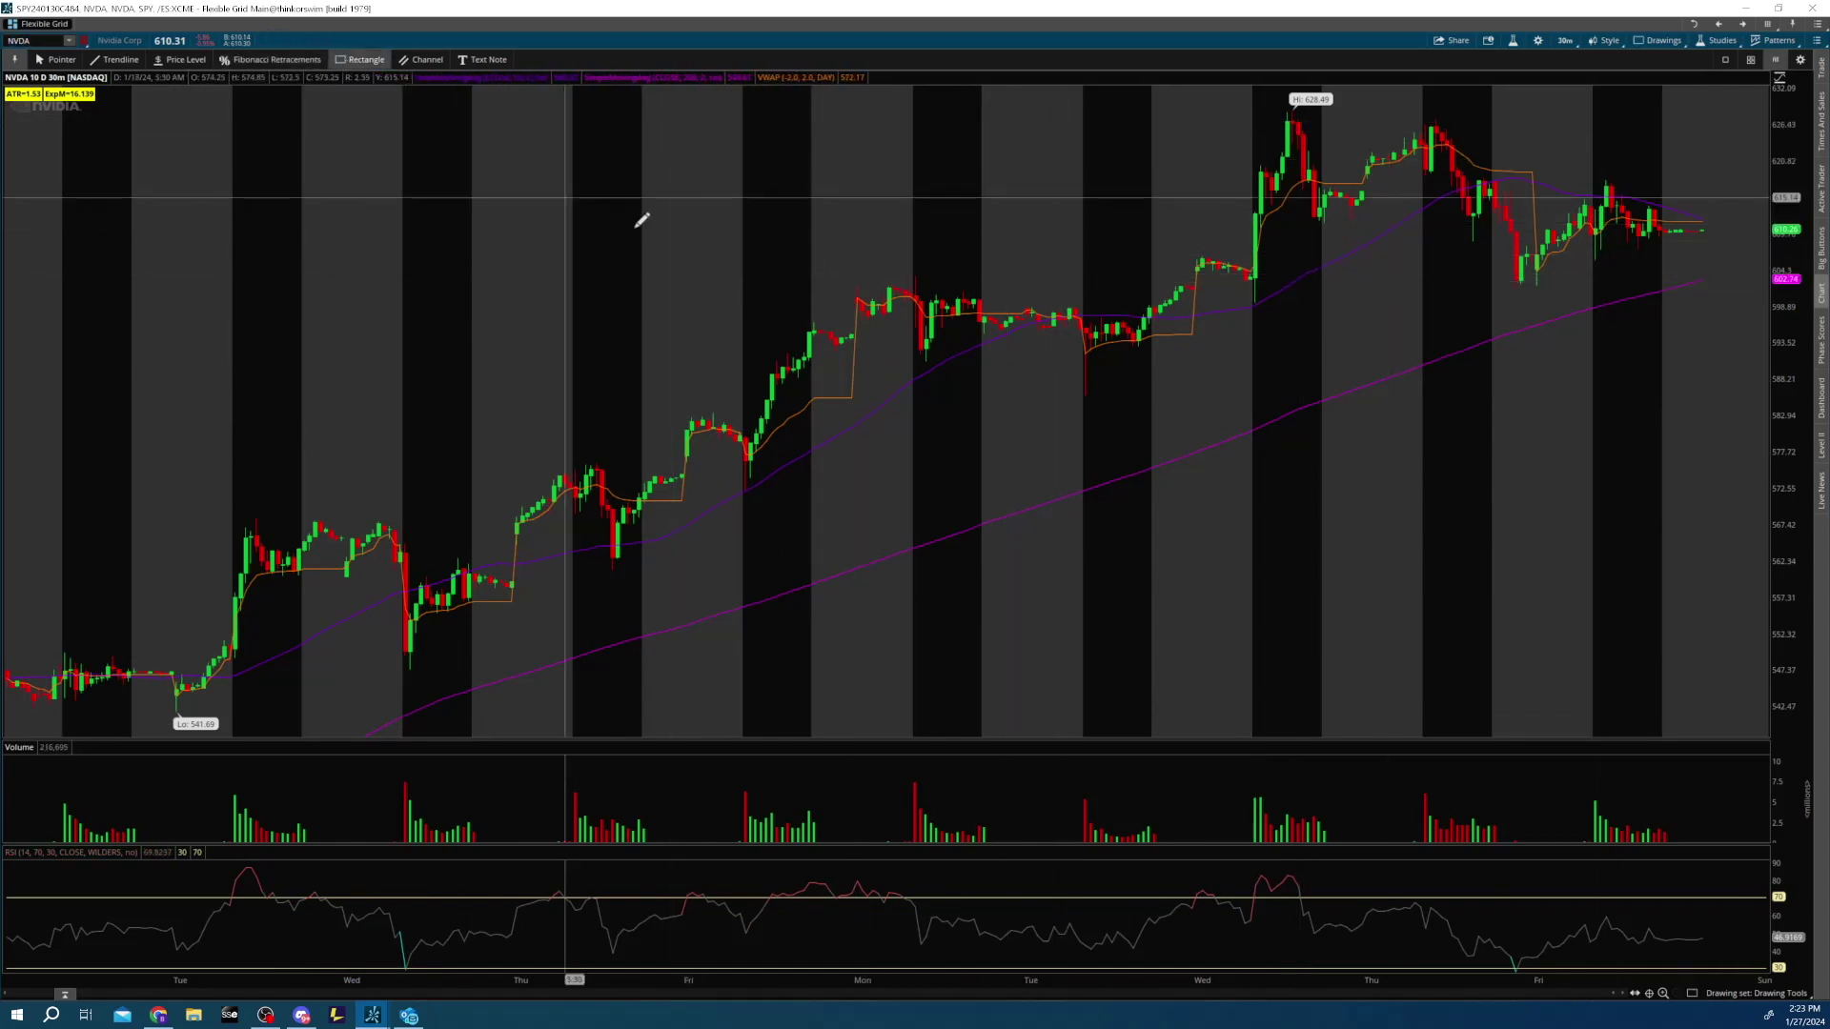
{"action": "mouse_move", "coordinate": [842, 264]}
{"action": "left_mouse_down"}
{"action": "mouse_move", "coordinate": [1456, 278]}
{"action": "mouse_move", "coordinate": [1768, 317]}
{"action": "mouse_move", "coordinate": [1758, 301]}
{"action": "left_mouse_up"}
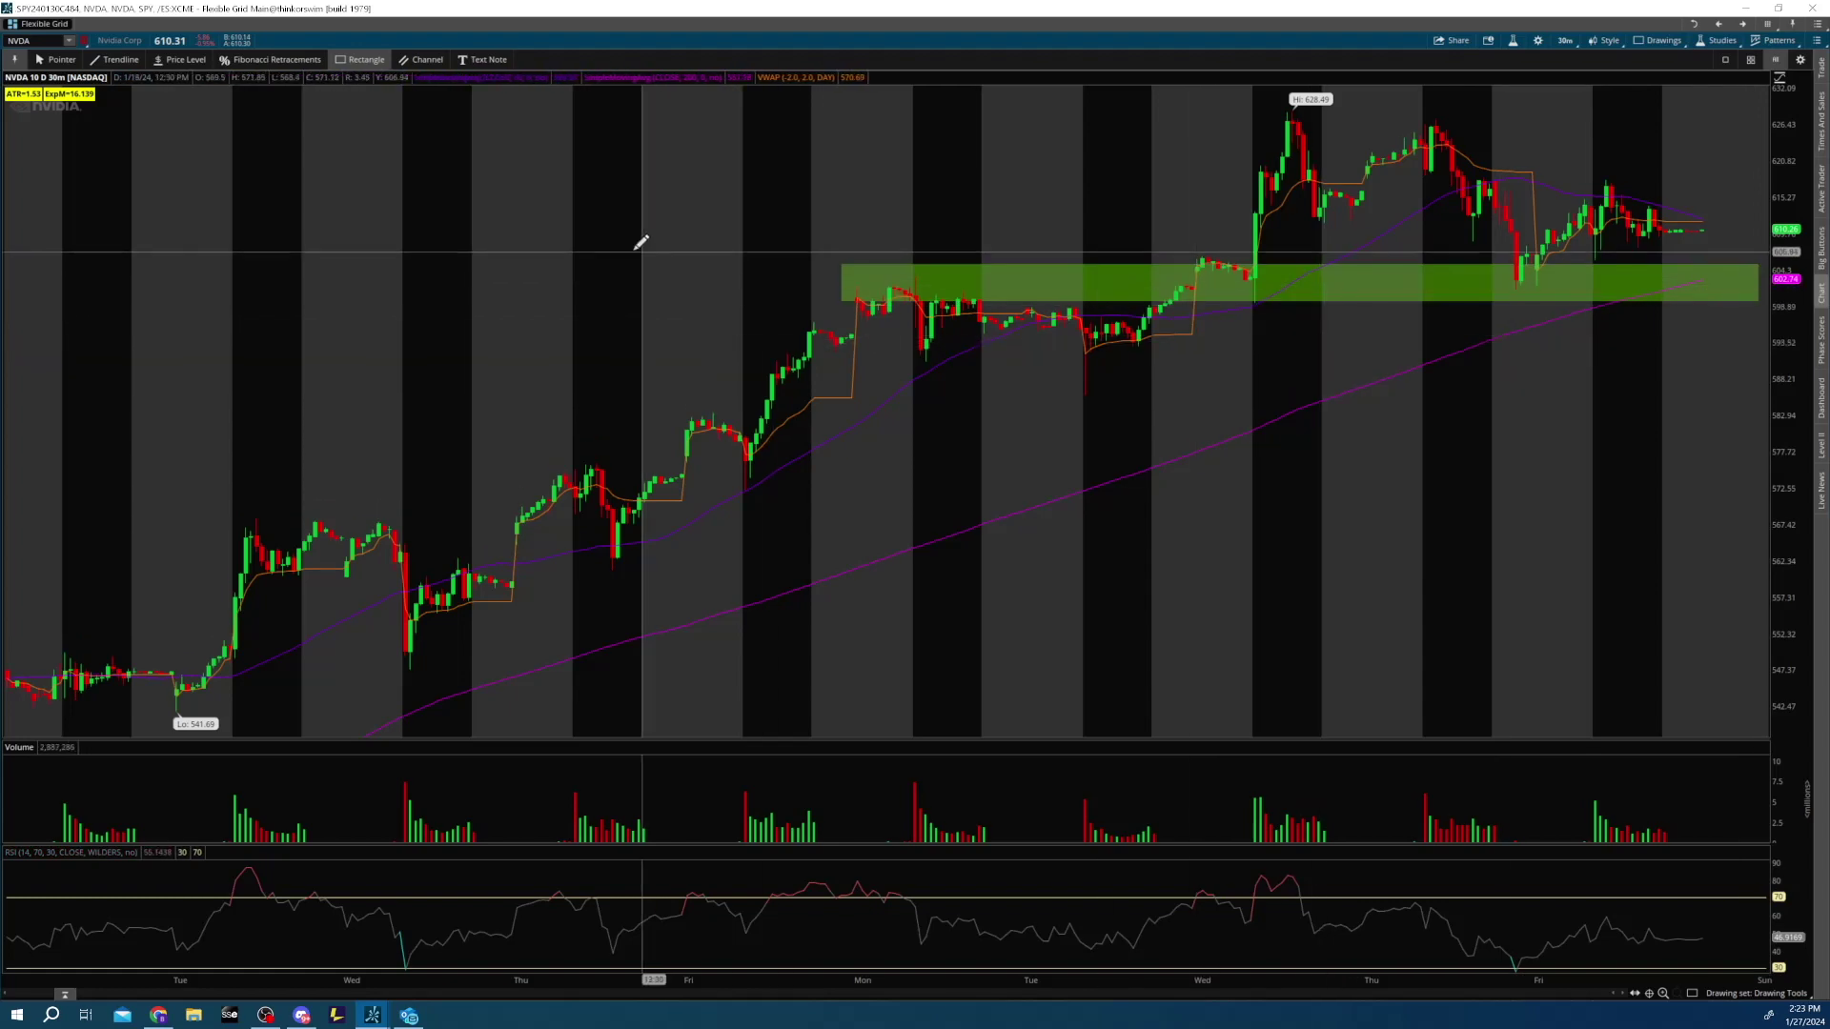
{"action": "left_click", "coordinate": [186, 60]}
{"action": "left_click", "coordinate": [895, 280]}
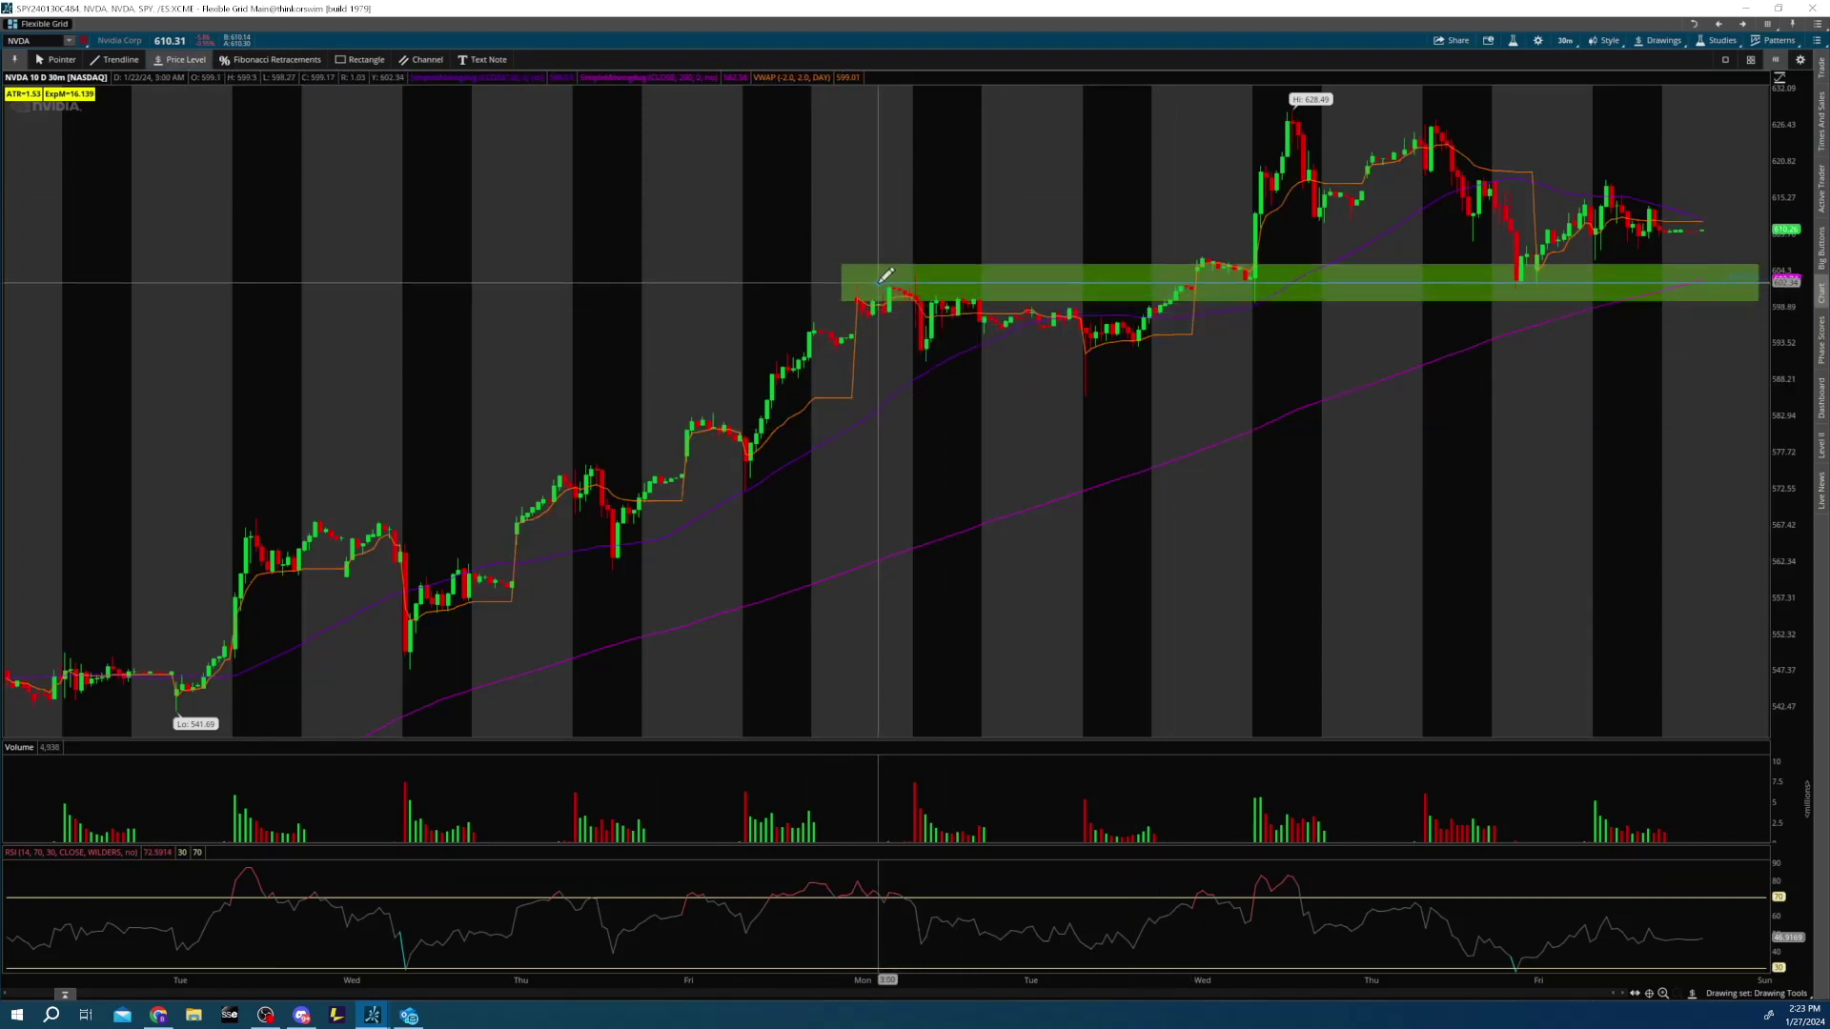
{"action": "left_click", "coordinate": [887, 281]}
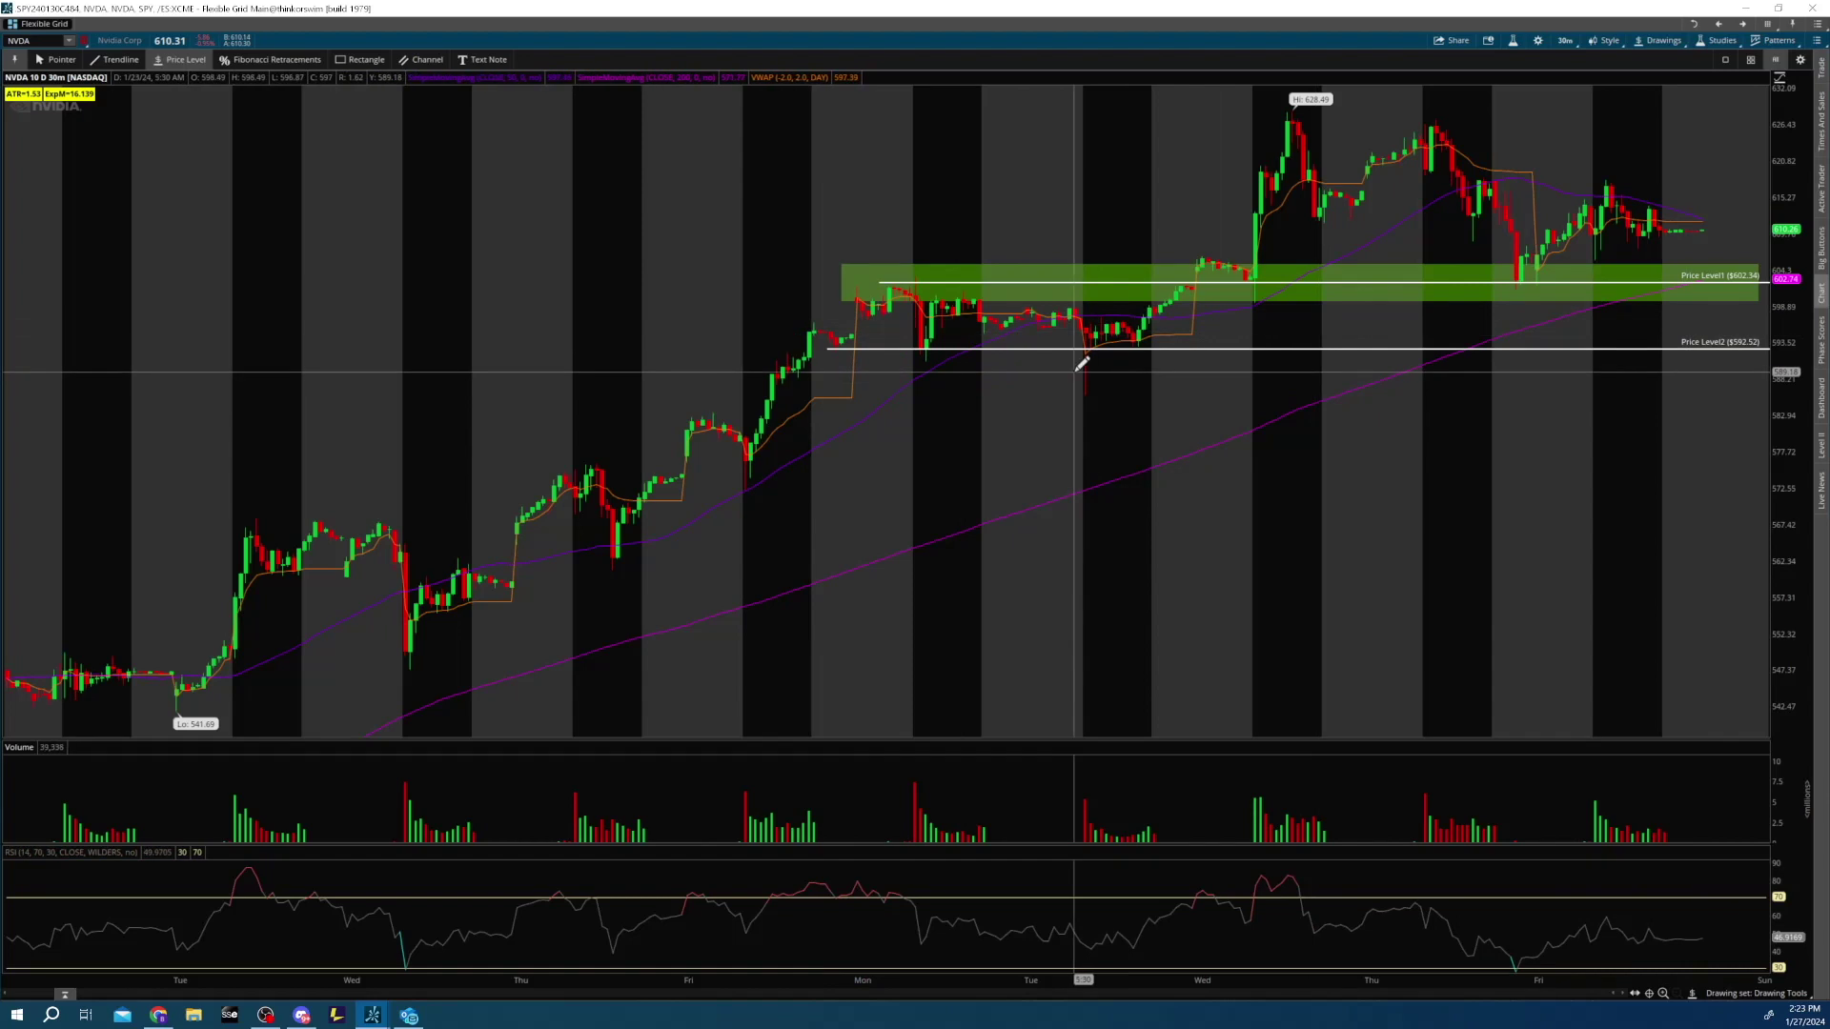
- Draw a thin rectangle zone just above the 592.52 price level, extending to the chart's right edge
{"action": "left_click", "coordinate": [364, 60]}
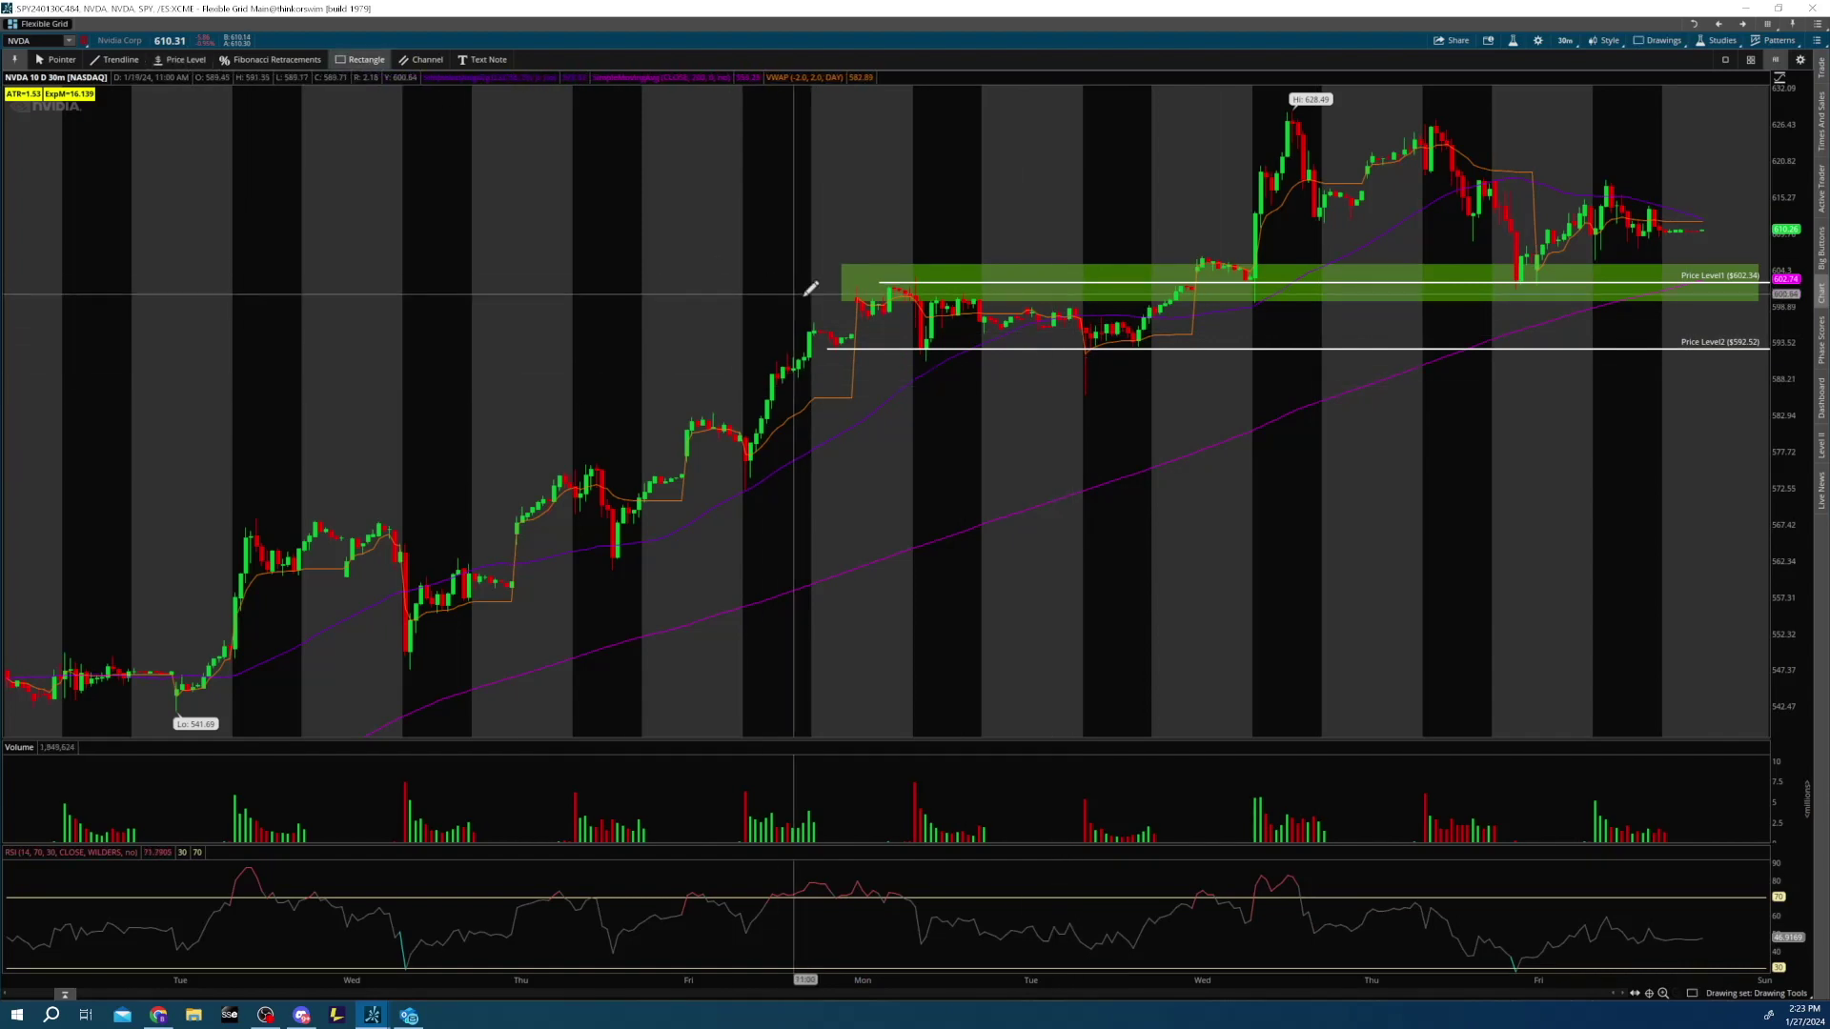
{"action": "left_click", "coordinate": [825, 339]}
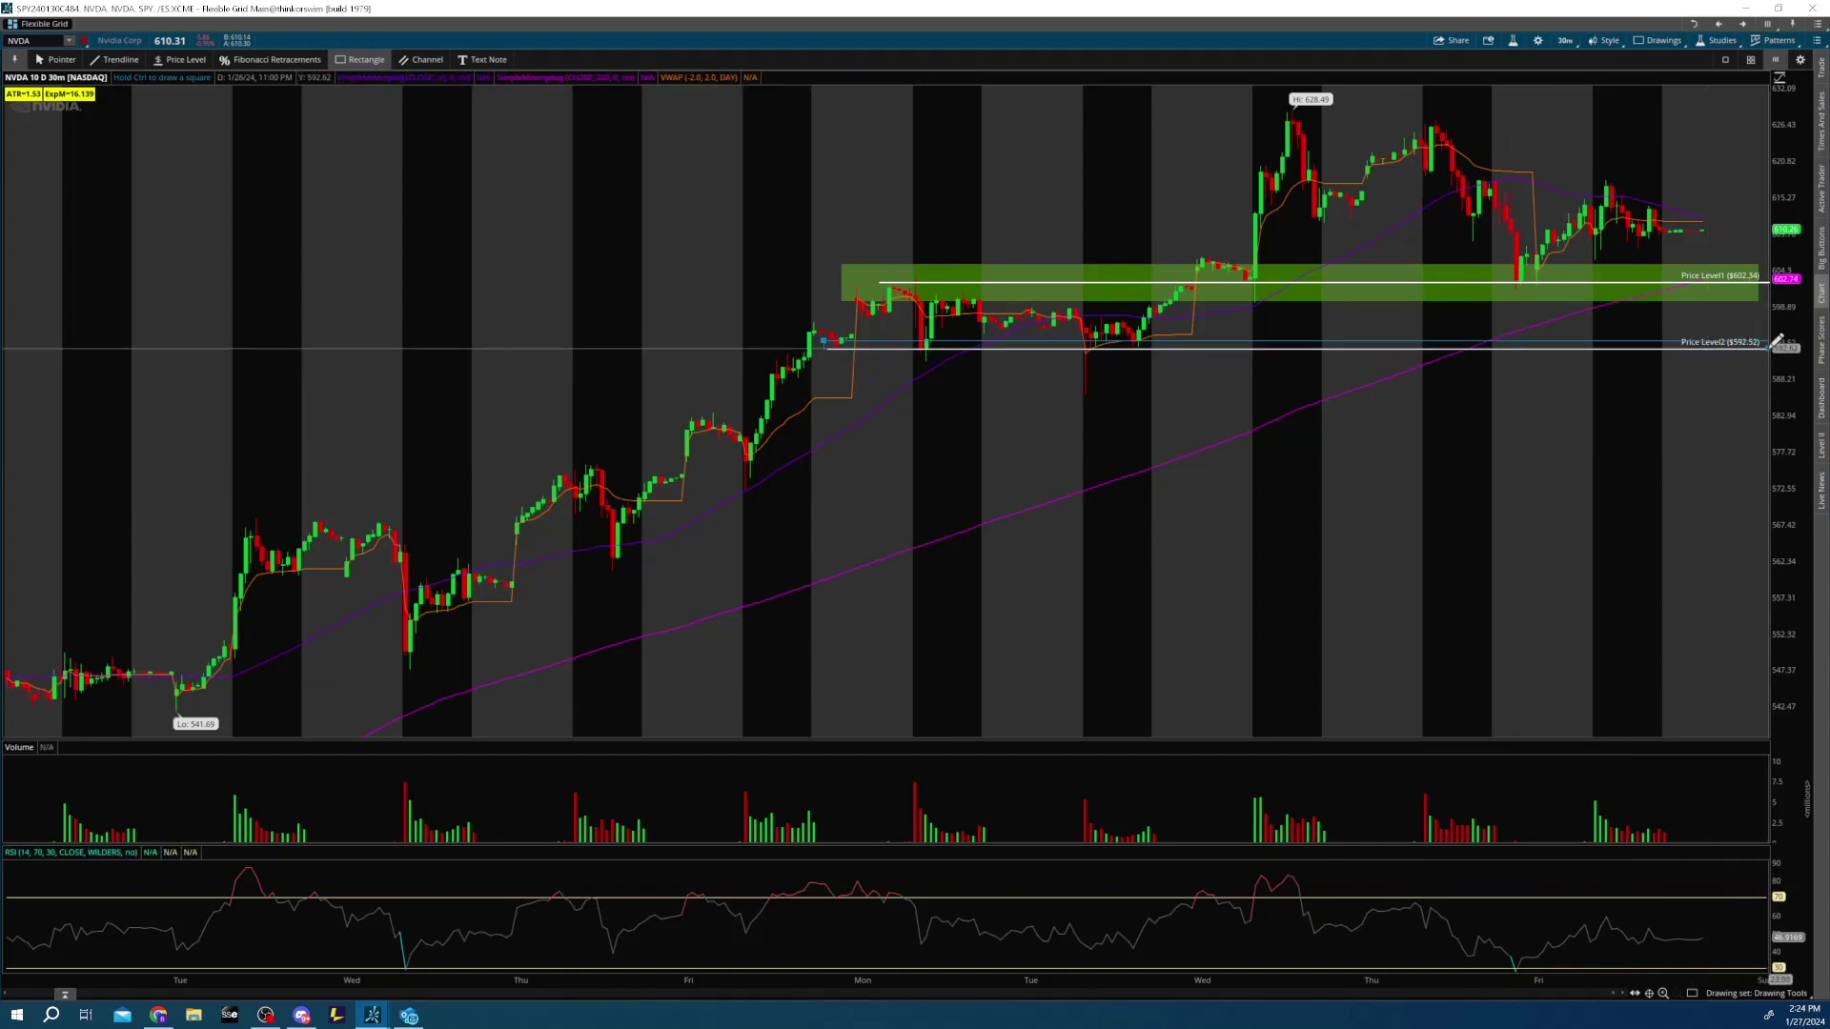
{"action": "left_click", "coordinate": [1776, 343]}
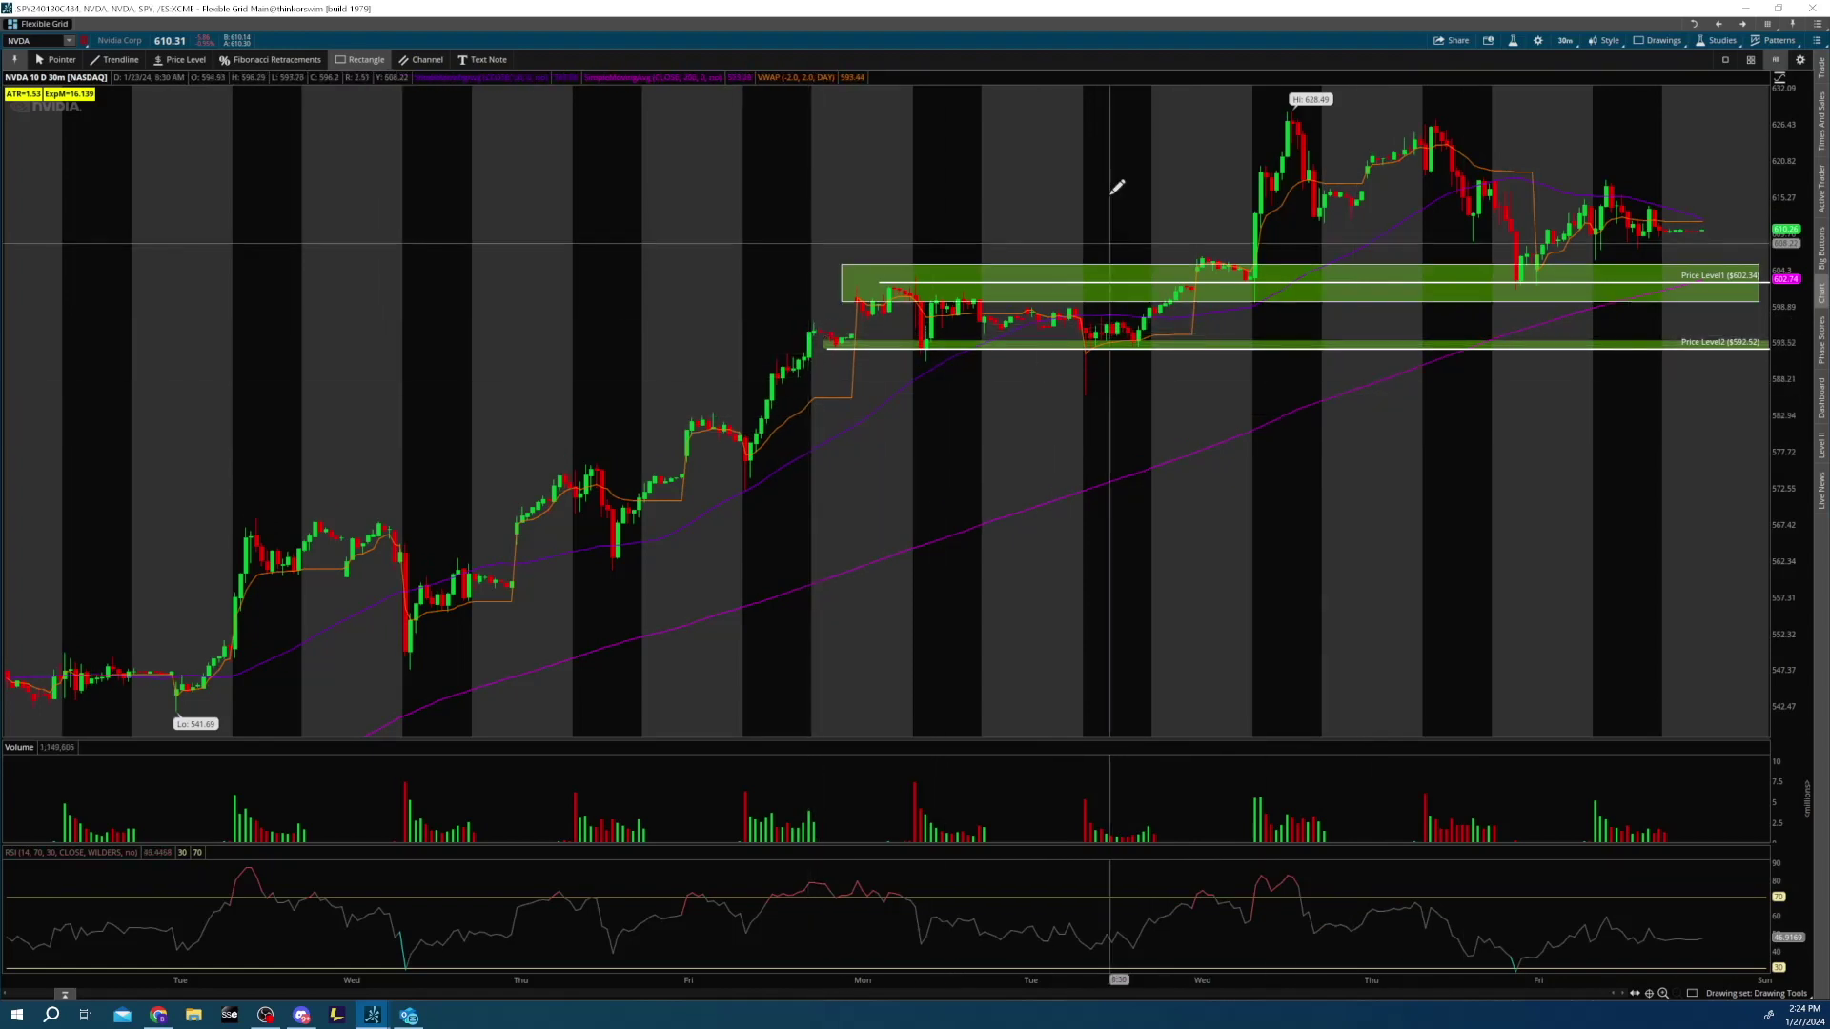
- Draw a Fibonacci retracement over the pullback after the earlier Friday's rally on NVDA and remove it again
{"action": "left_click_drag", "start_coordinate": [553, 245], "coordinate": [999, 250]}
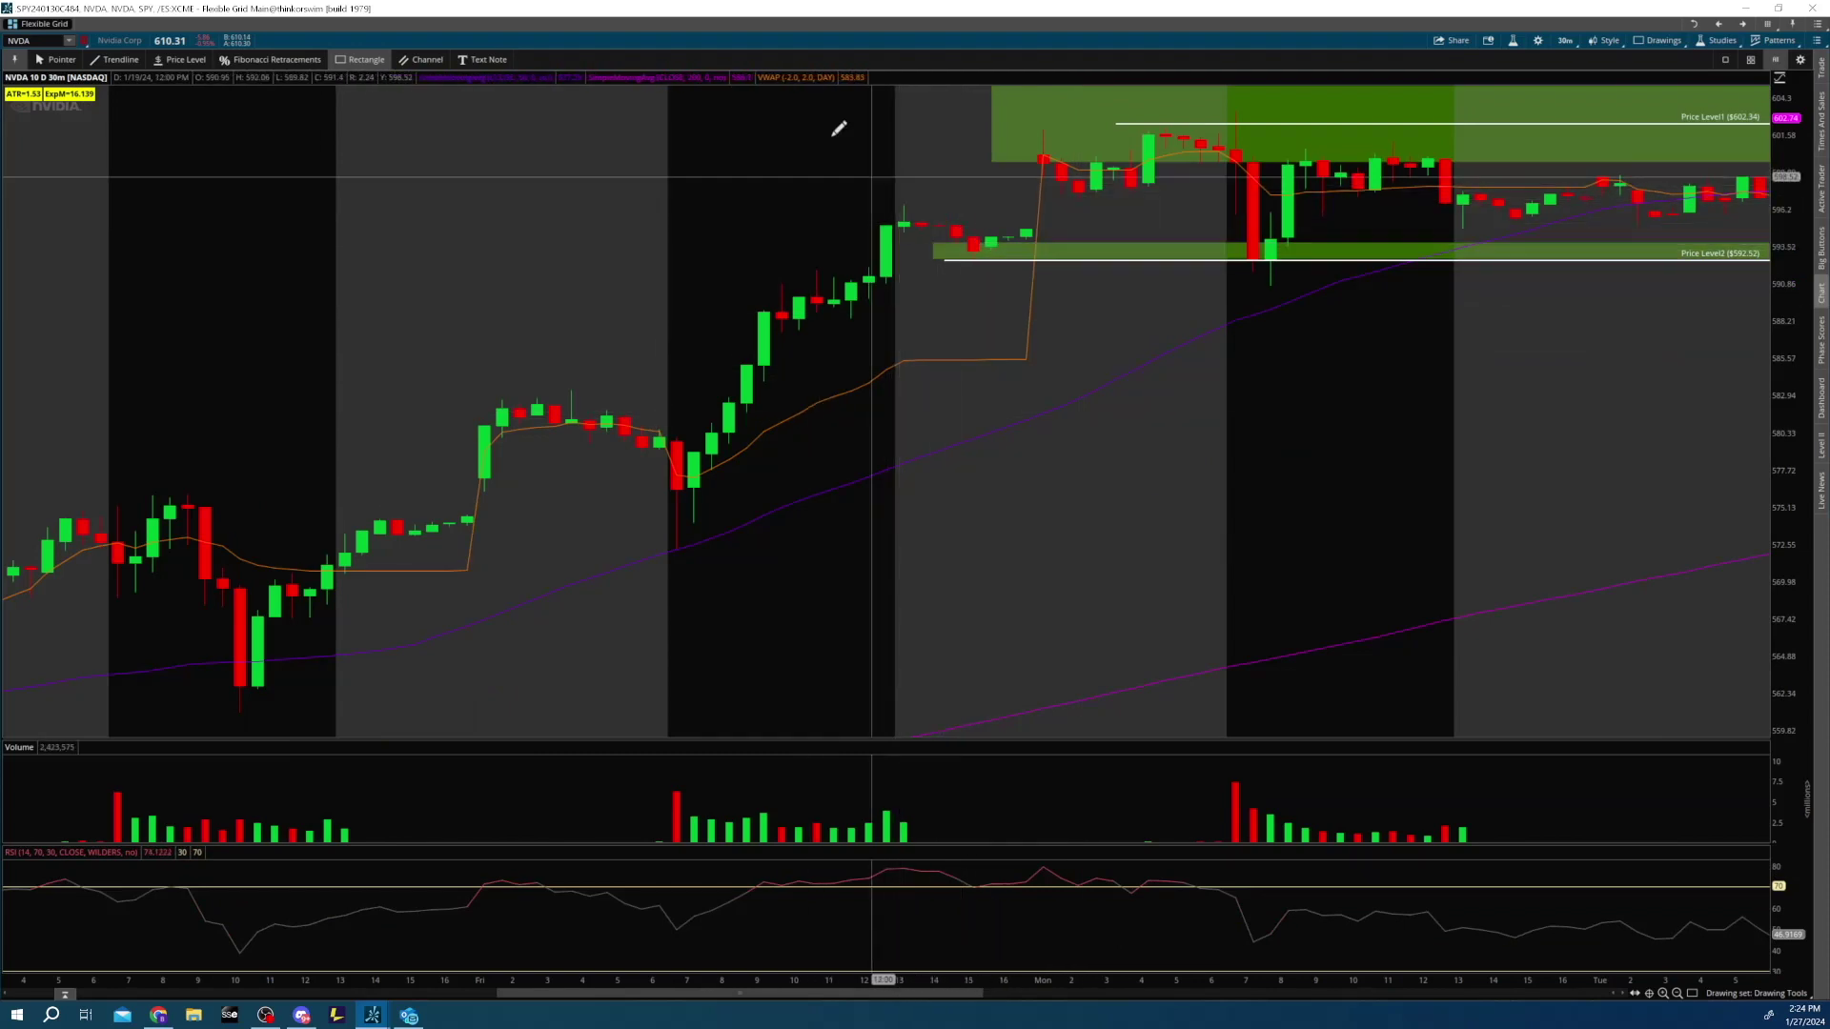
{"action": "left_click", "coordinate": [299, 61]}
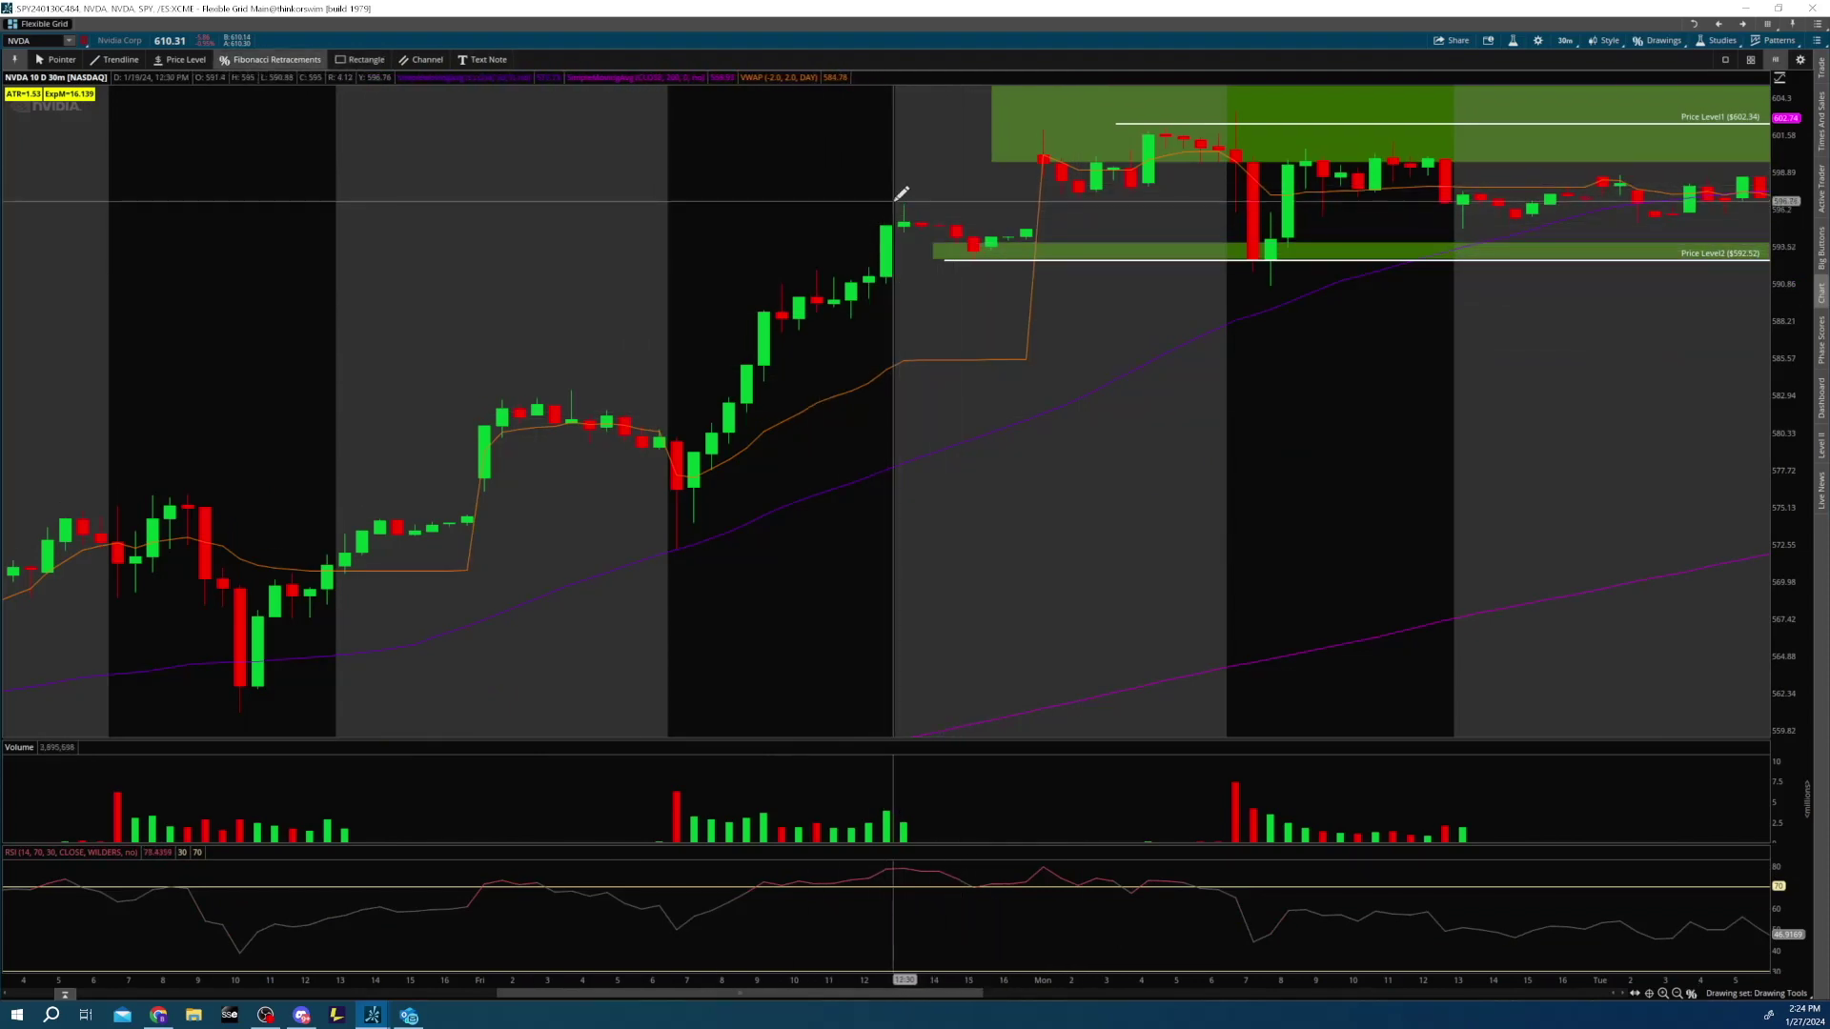
{"action": "left_click_drag", "start_coordinate": [907, 202], "coordinate": [972, 267]}
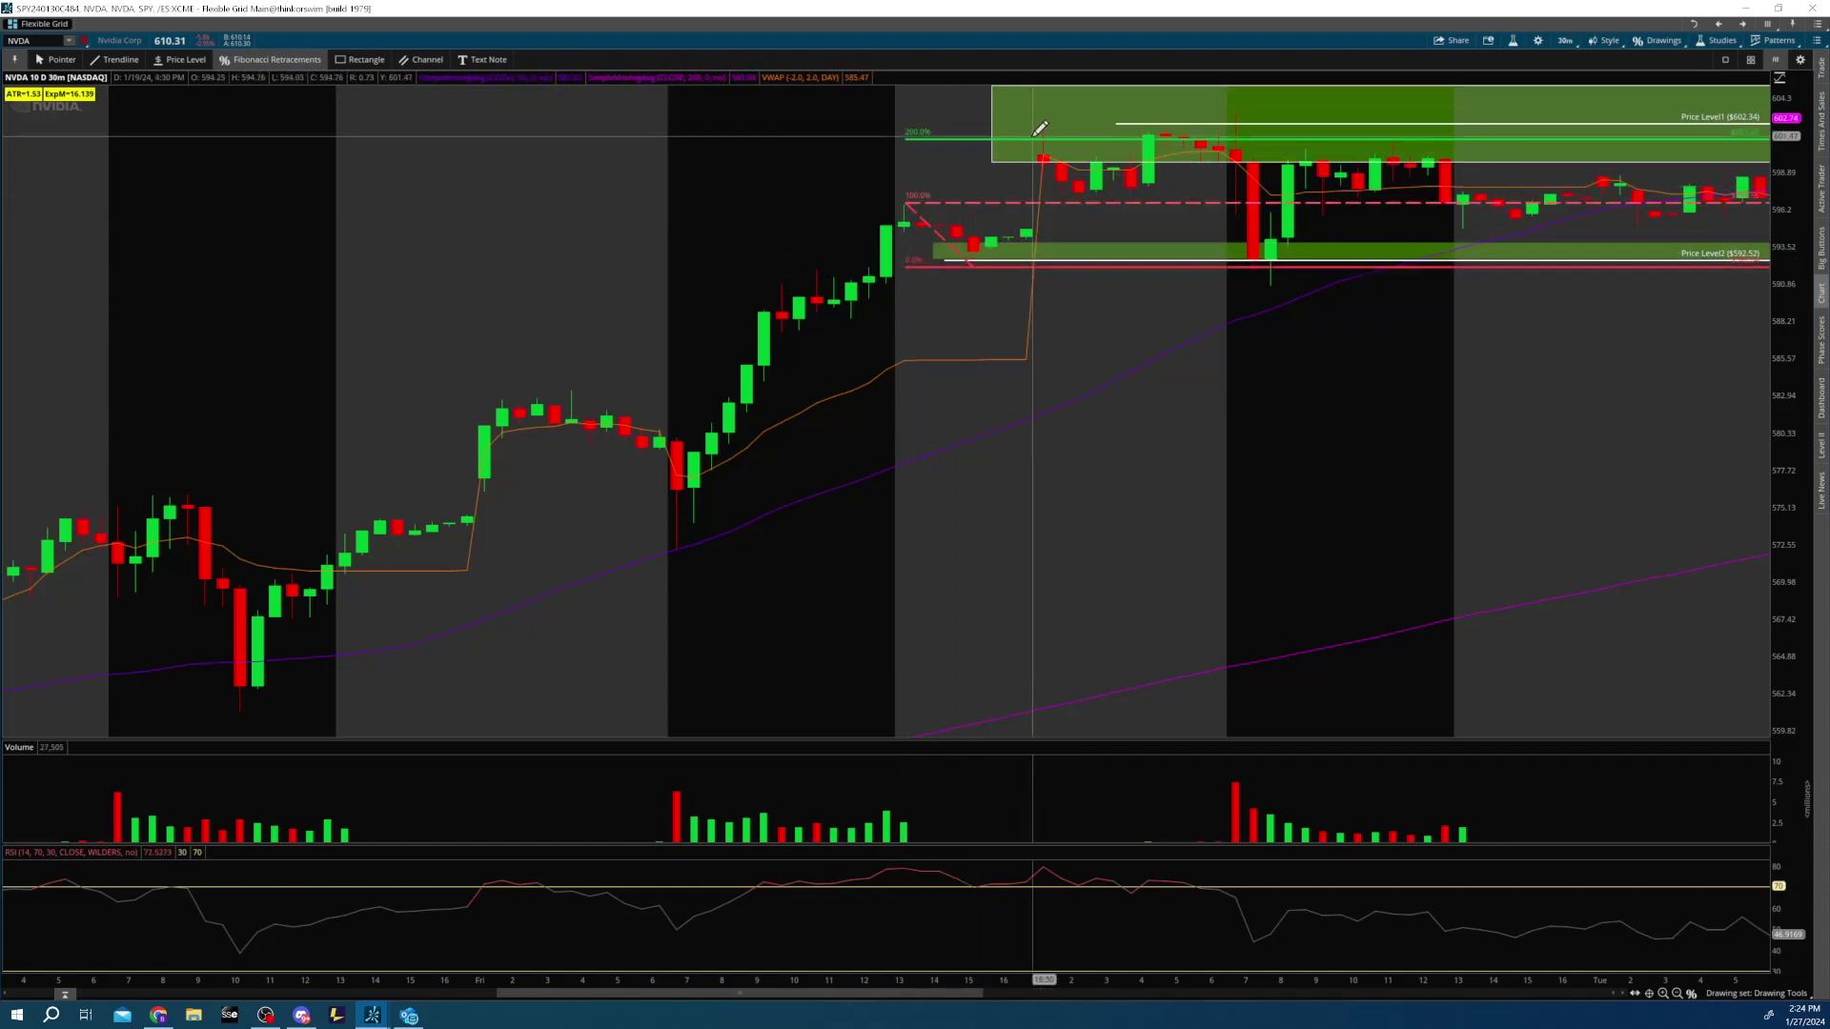
{"action": "left_click_drag", "start_coordinate": [1798, 154], "coordinate": [1798, 253]}
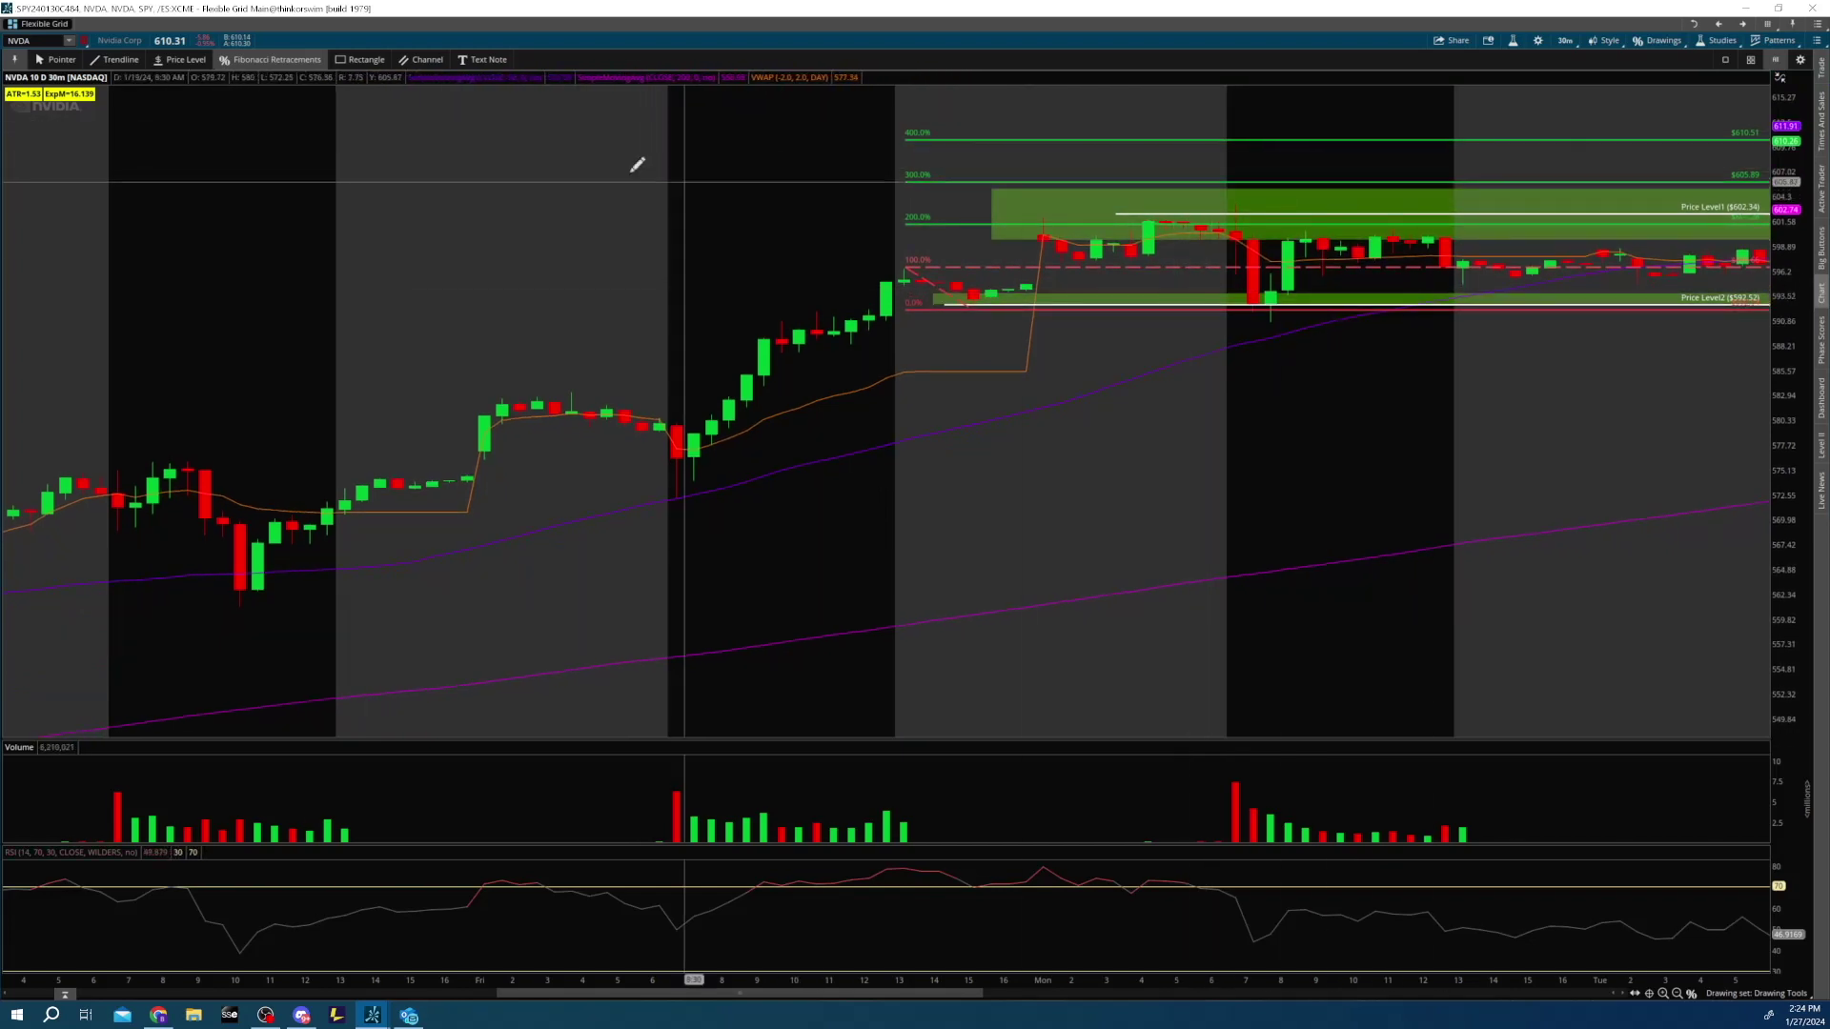
{"action": "left_click", "coordinate": [73, 57]}
{"action": "scroll", "coordinate": [493, 211], "scroll_direction": "down", "scroll_amount": 5}
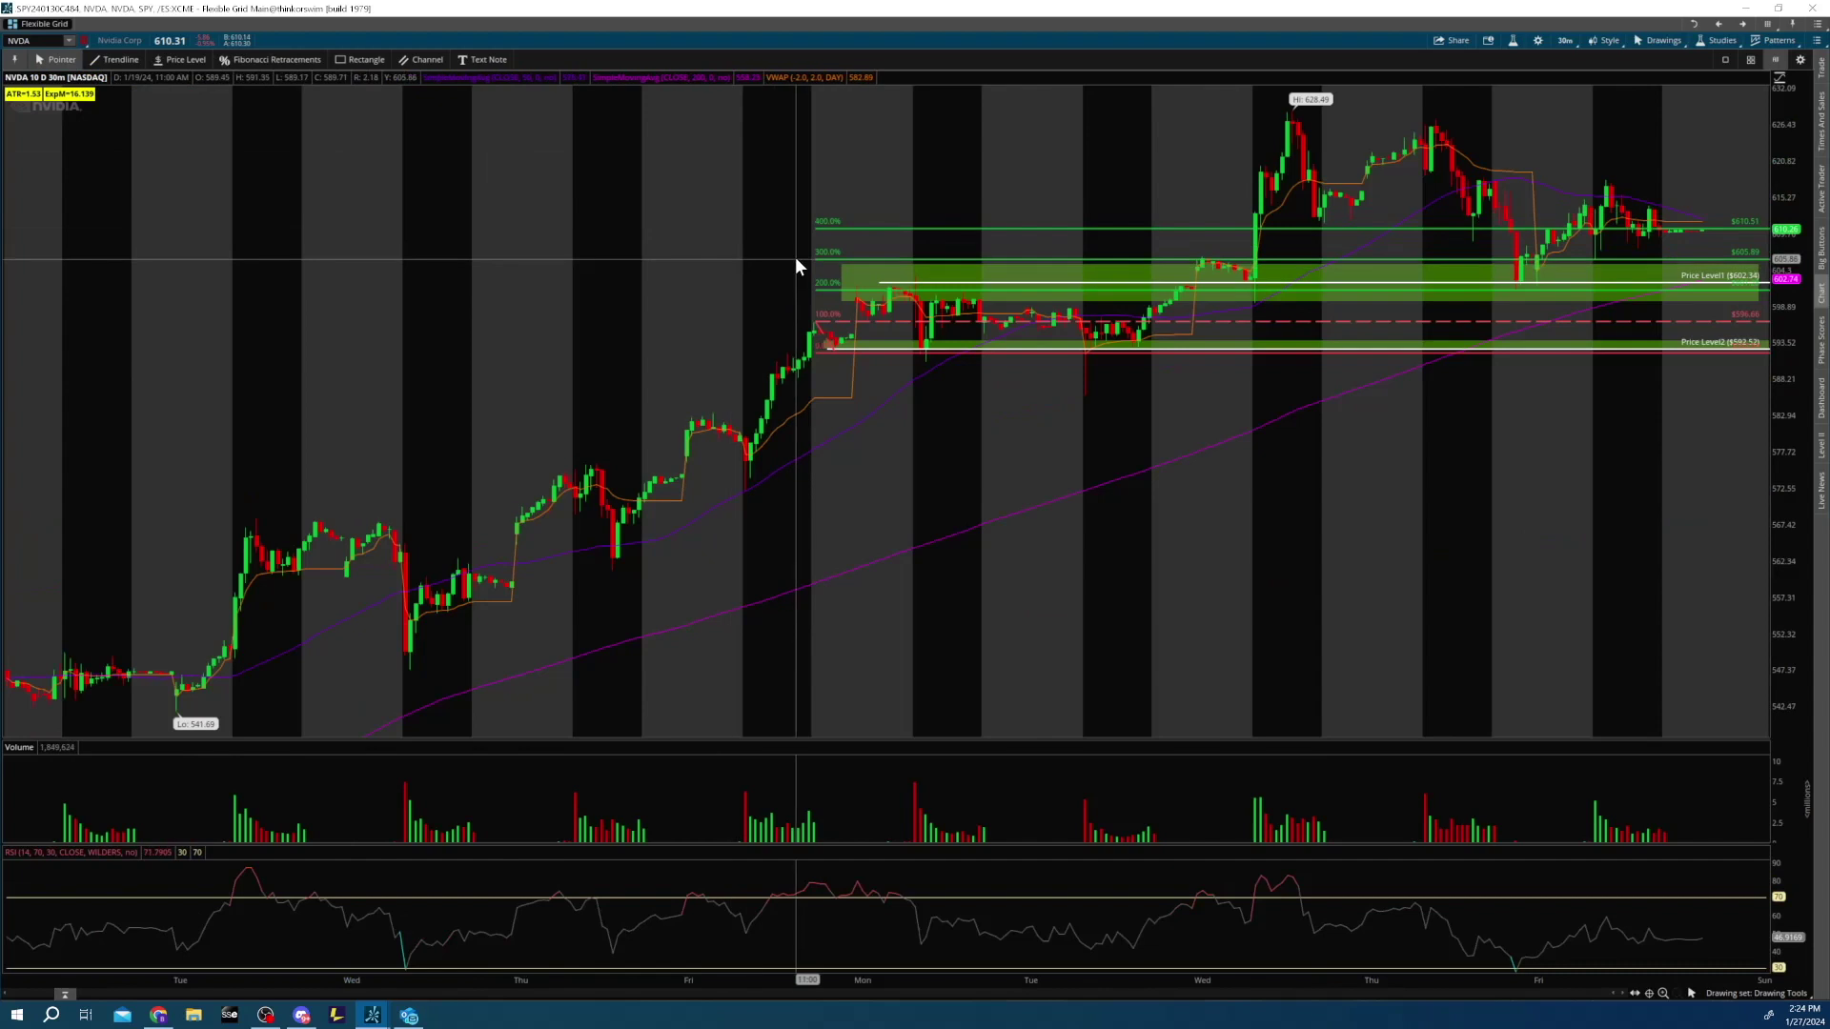
{"action": "right_click", "coordinate": [854, 228]}
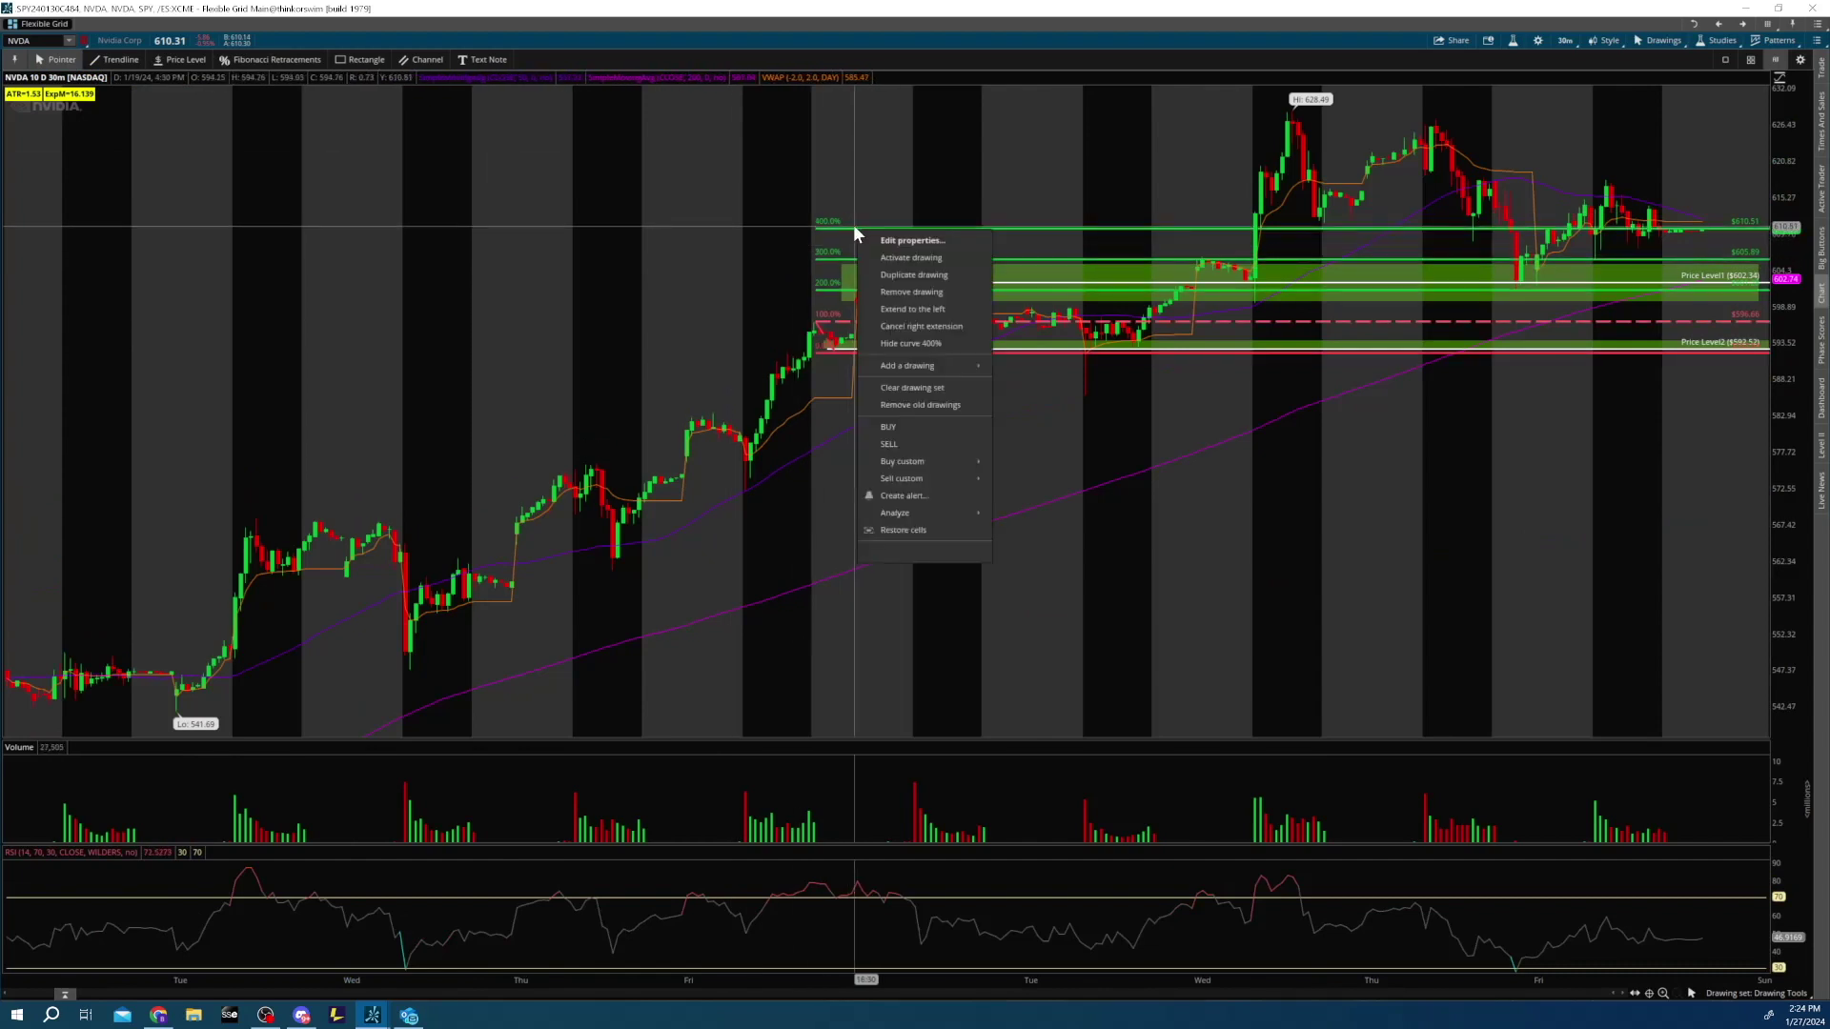
{"action": "left_click", "coordinate": [913, 291]}
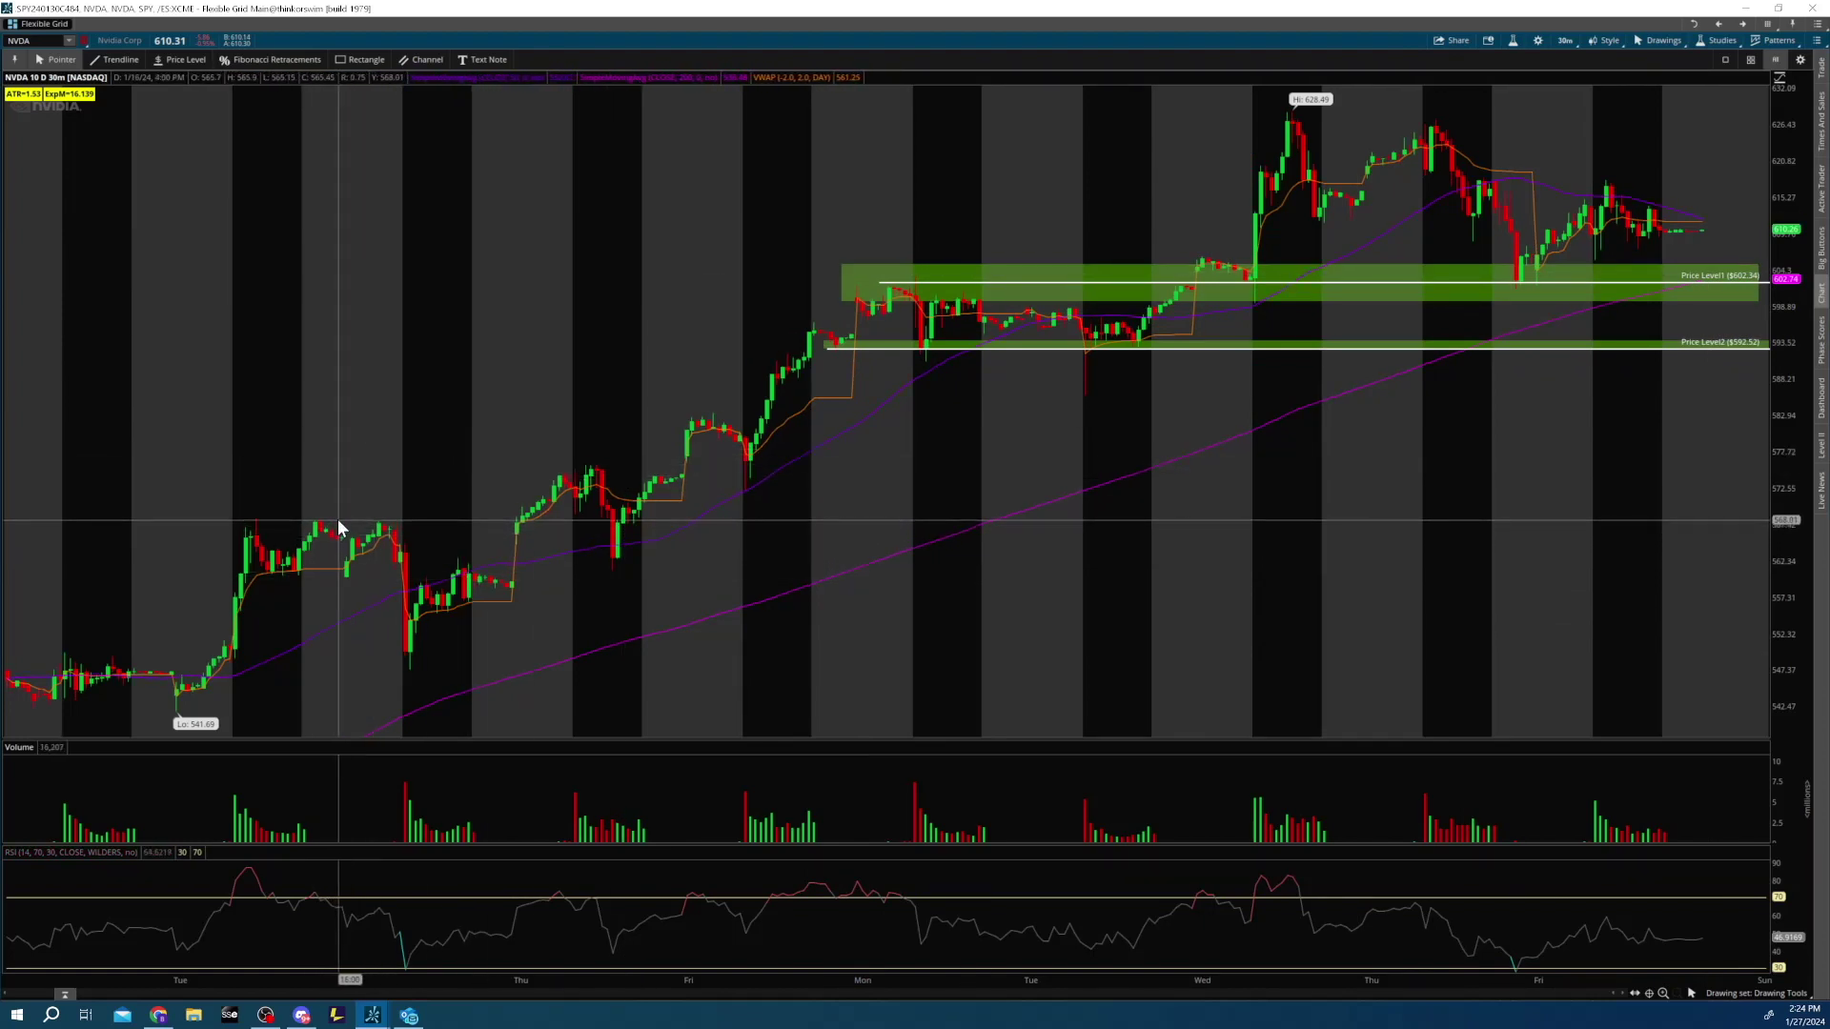
- Draw a rectangle zone along the earlier Tuesday's highs to the right edge and add a price level at about 568.11 inside it
{"action": "left_click", "coordinate": [357, 60]}
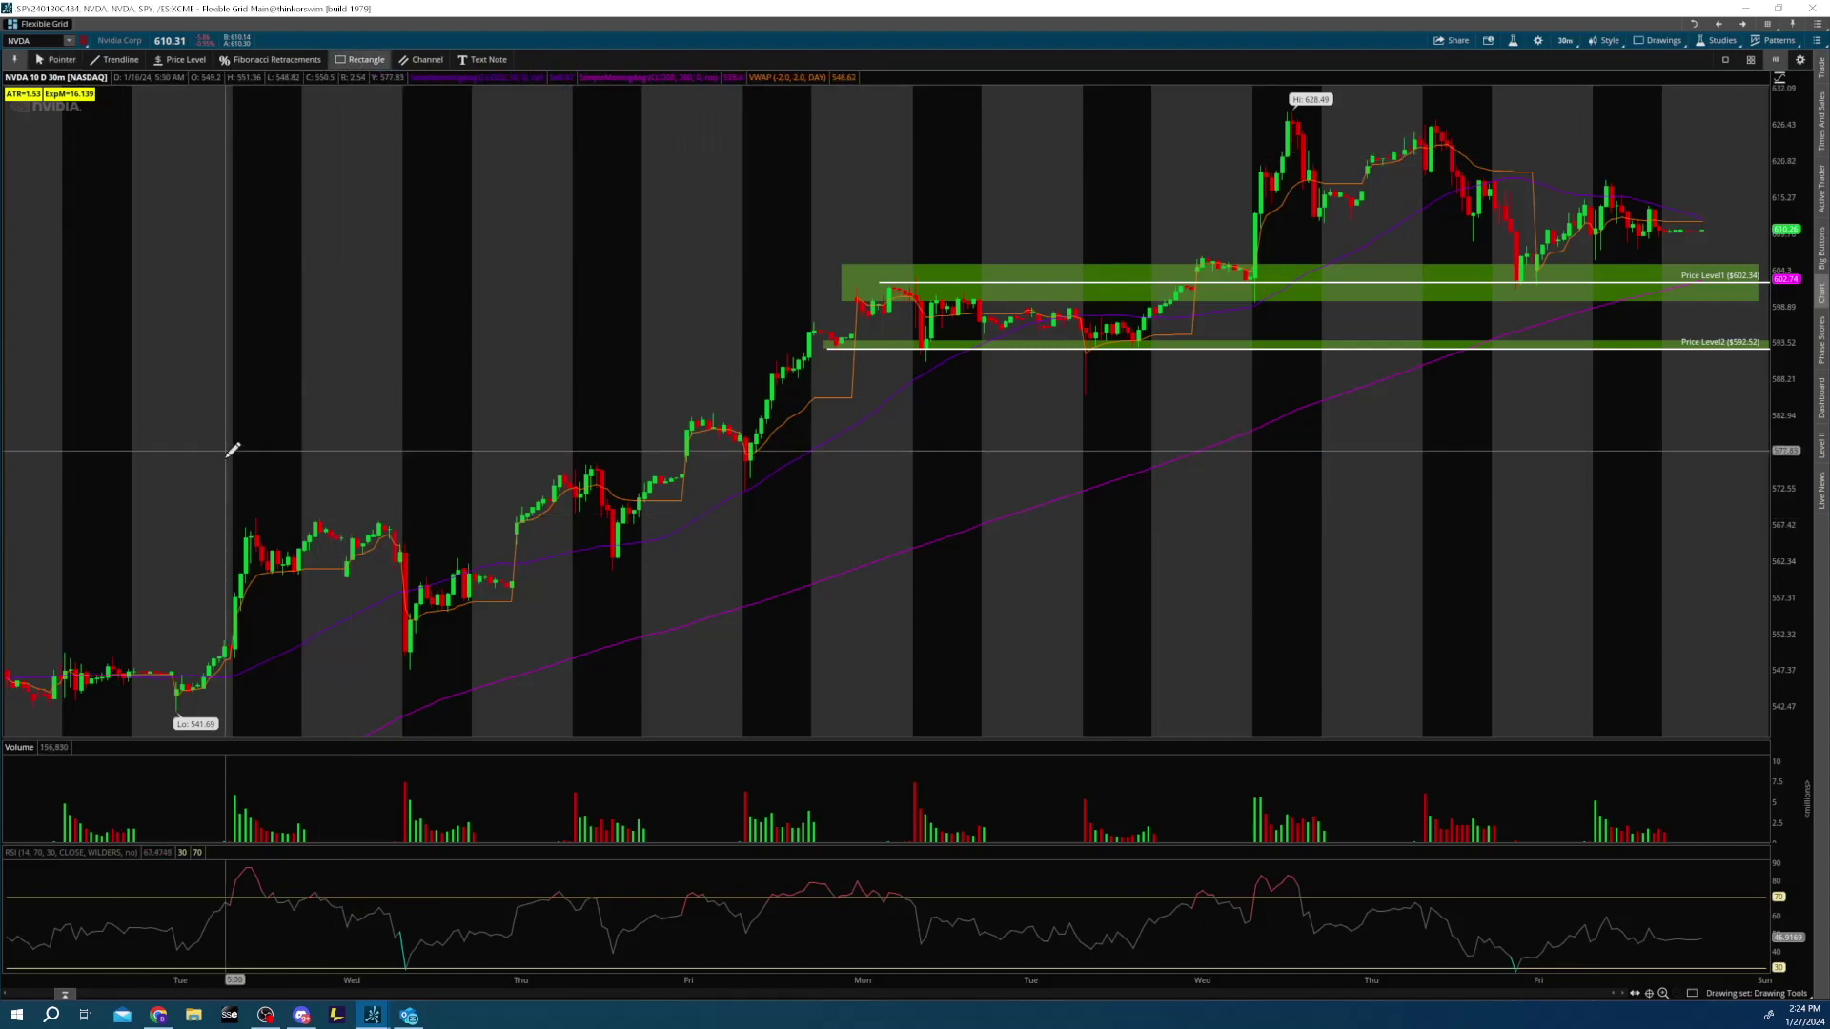
{"action": "left_click", "coordinate": [240, 530]}
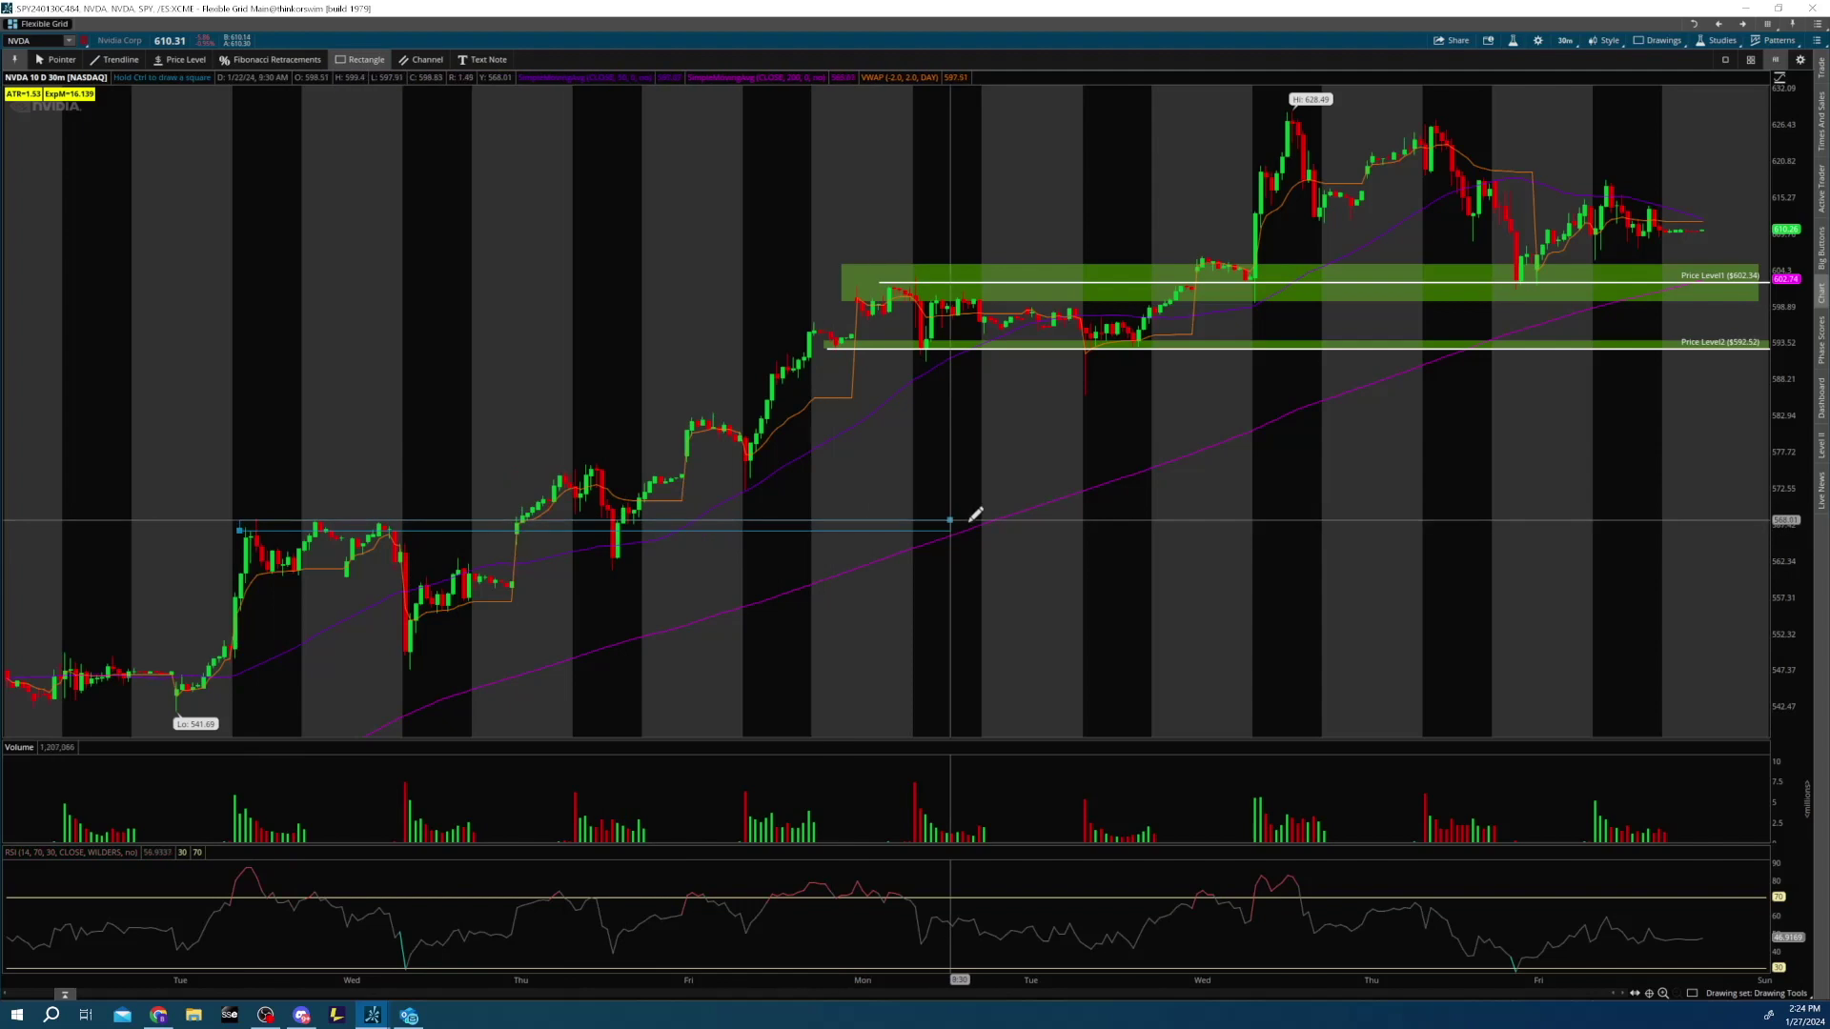
{"action": "key", "text": "Escape"}
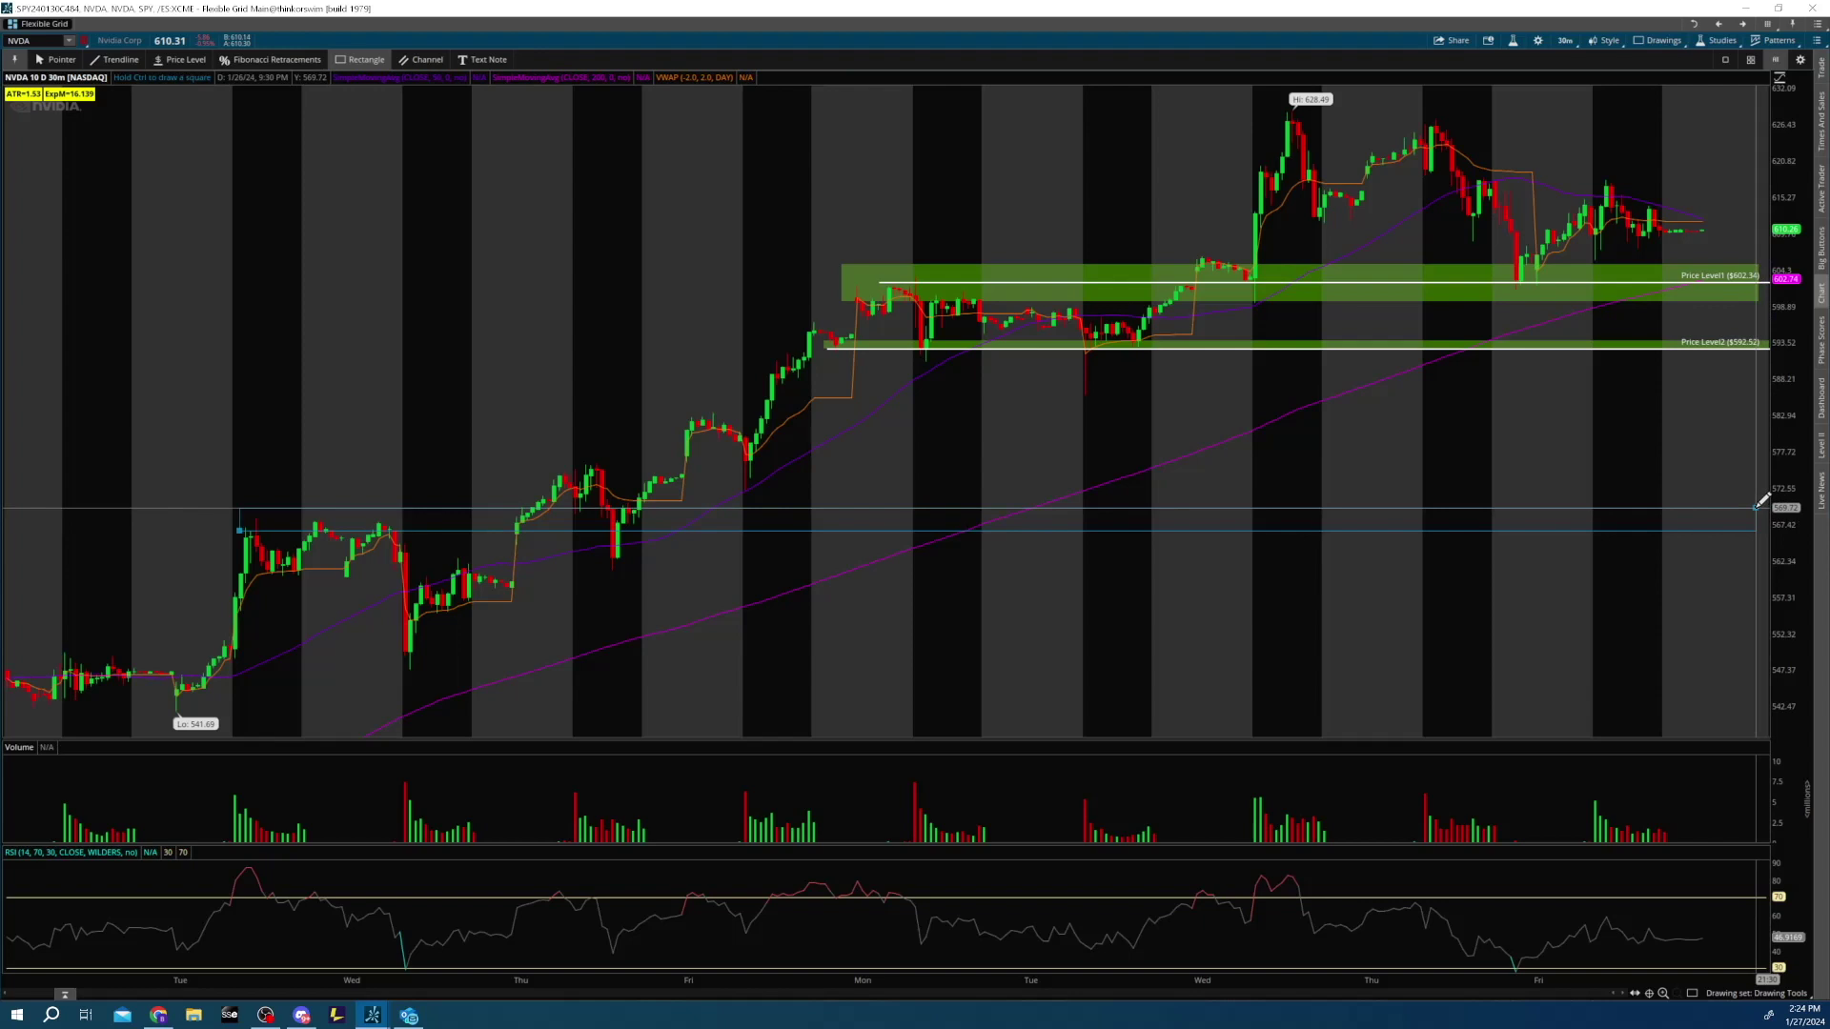
{"action": "left_click", "coordinate": [1756, 507]}
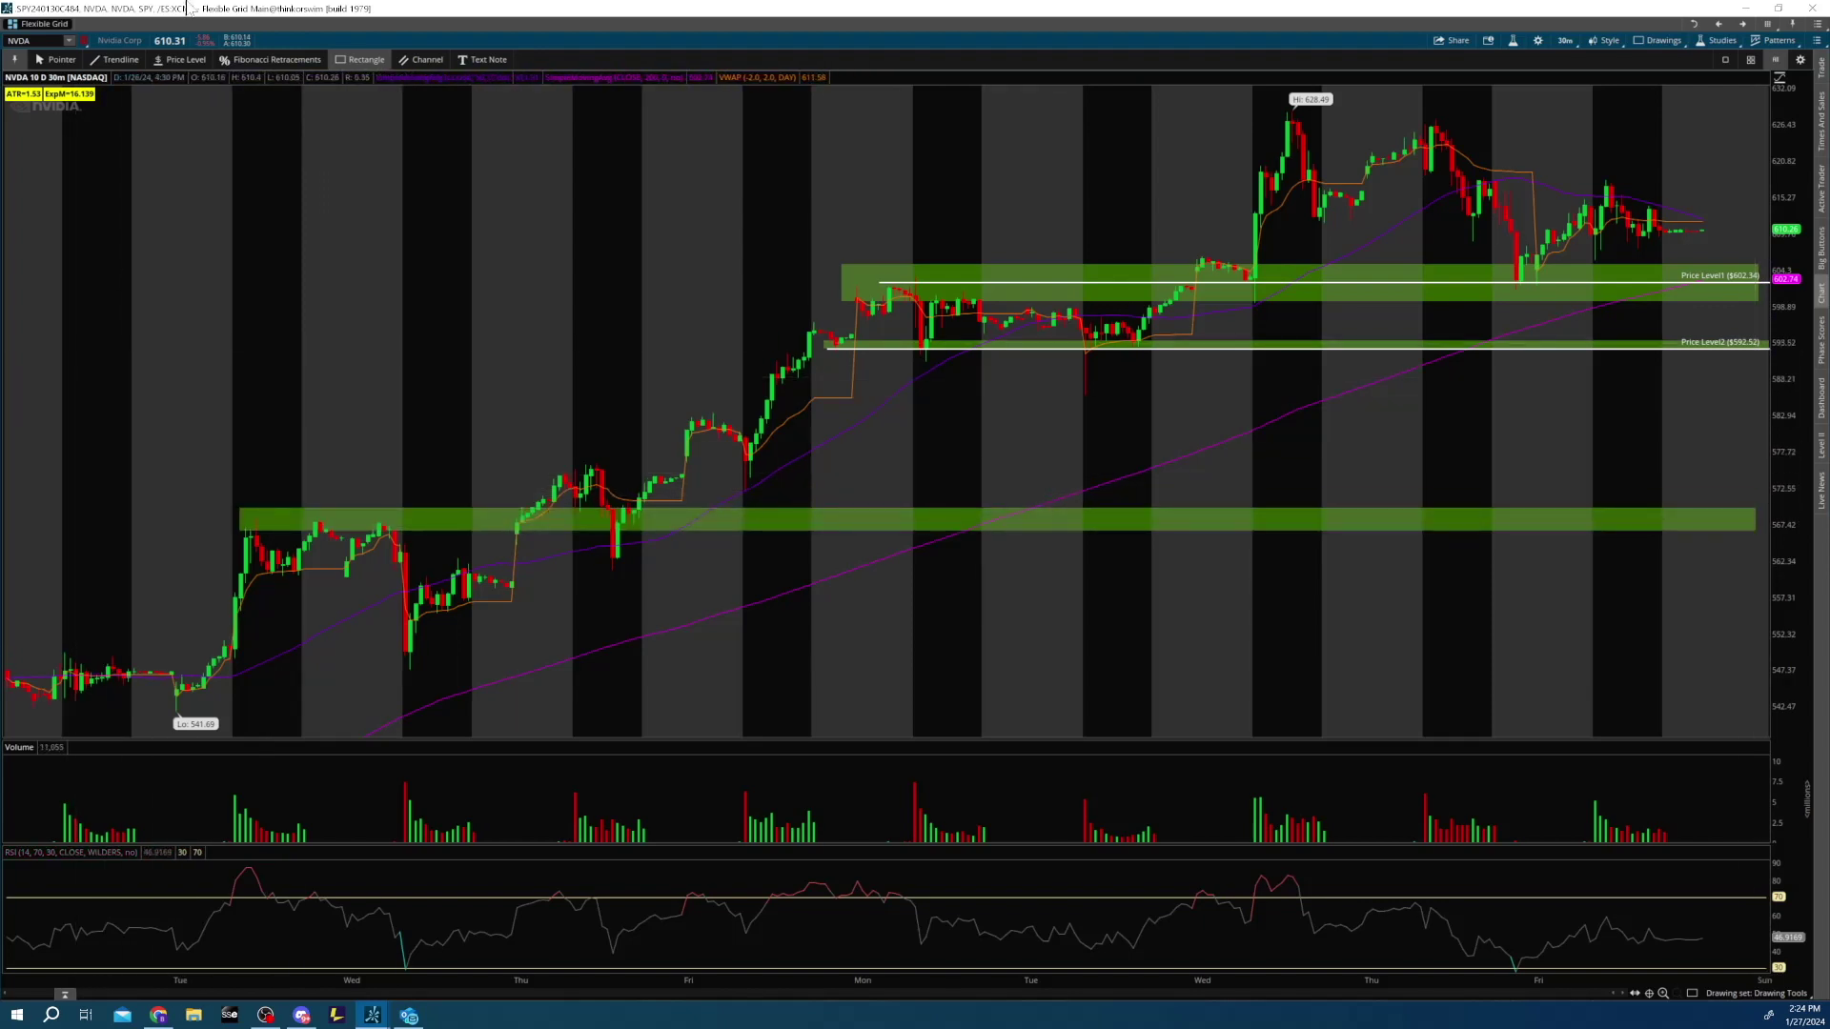
{"action": "left_click", "coordinate": [183, 61]}
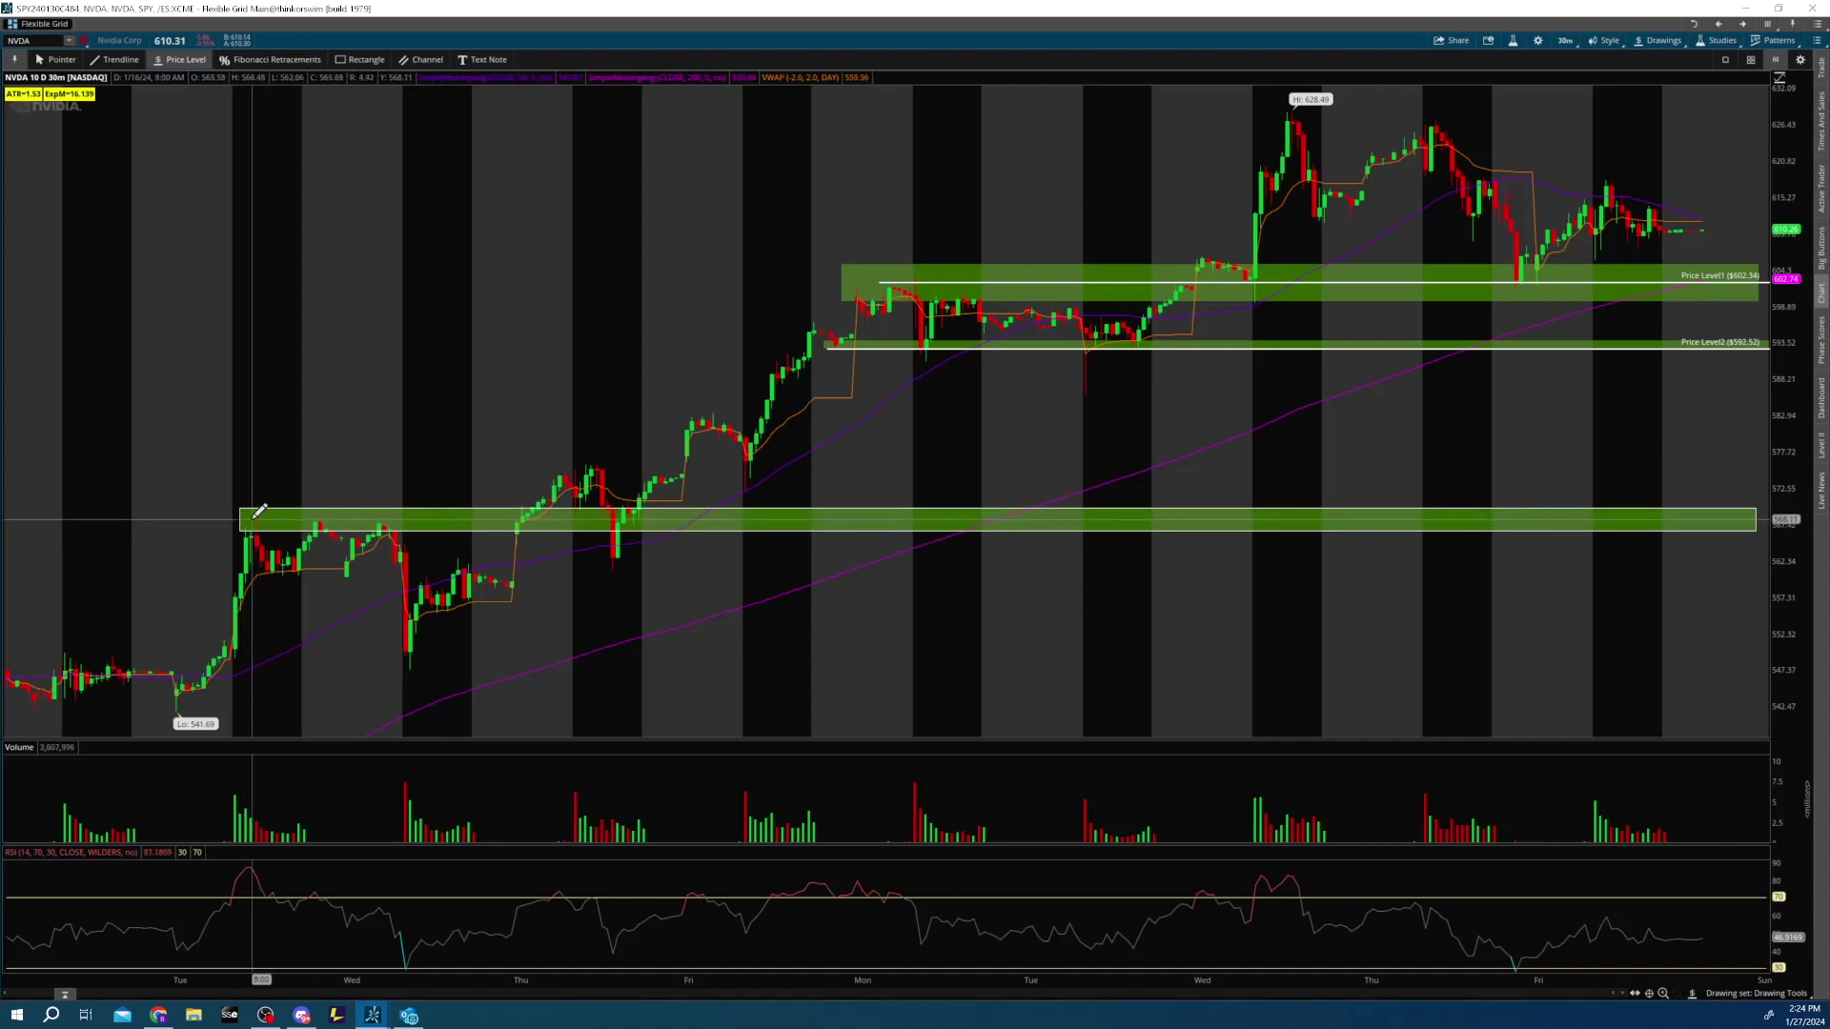
{"action": "left_click", "coordinate": [254, 520]}
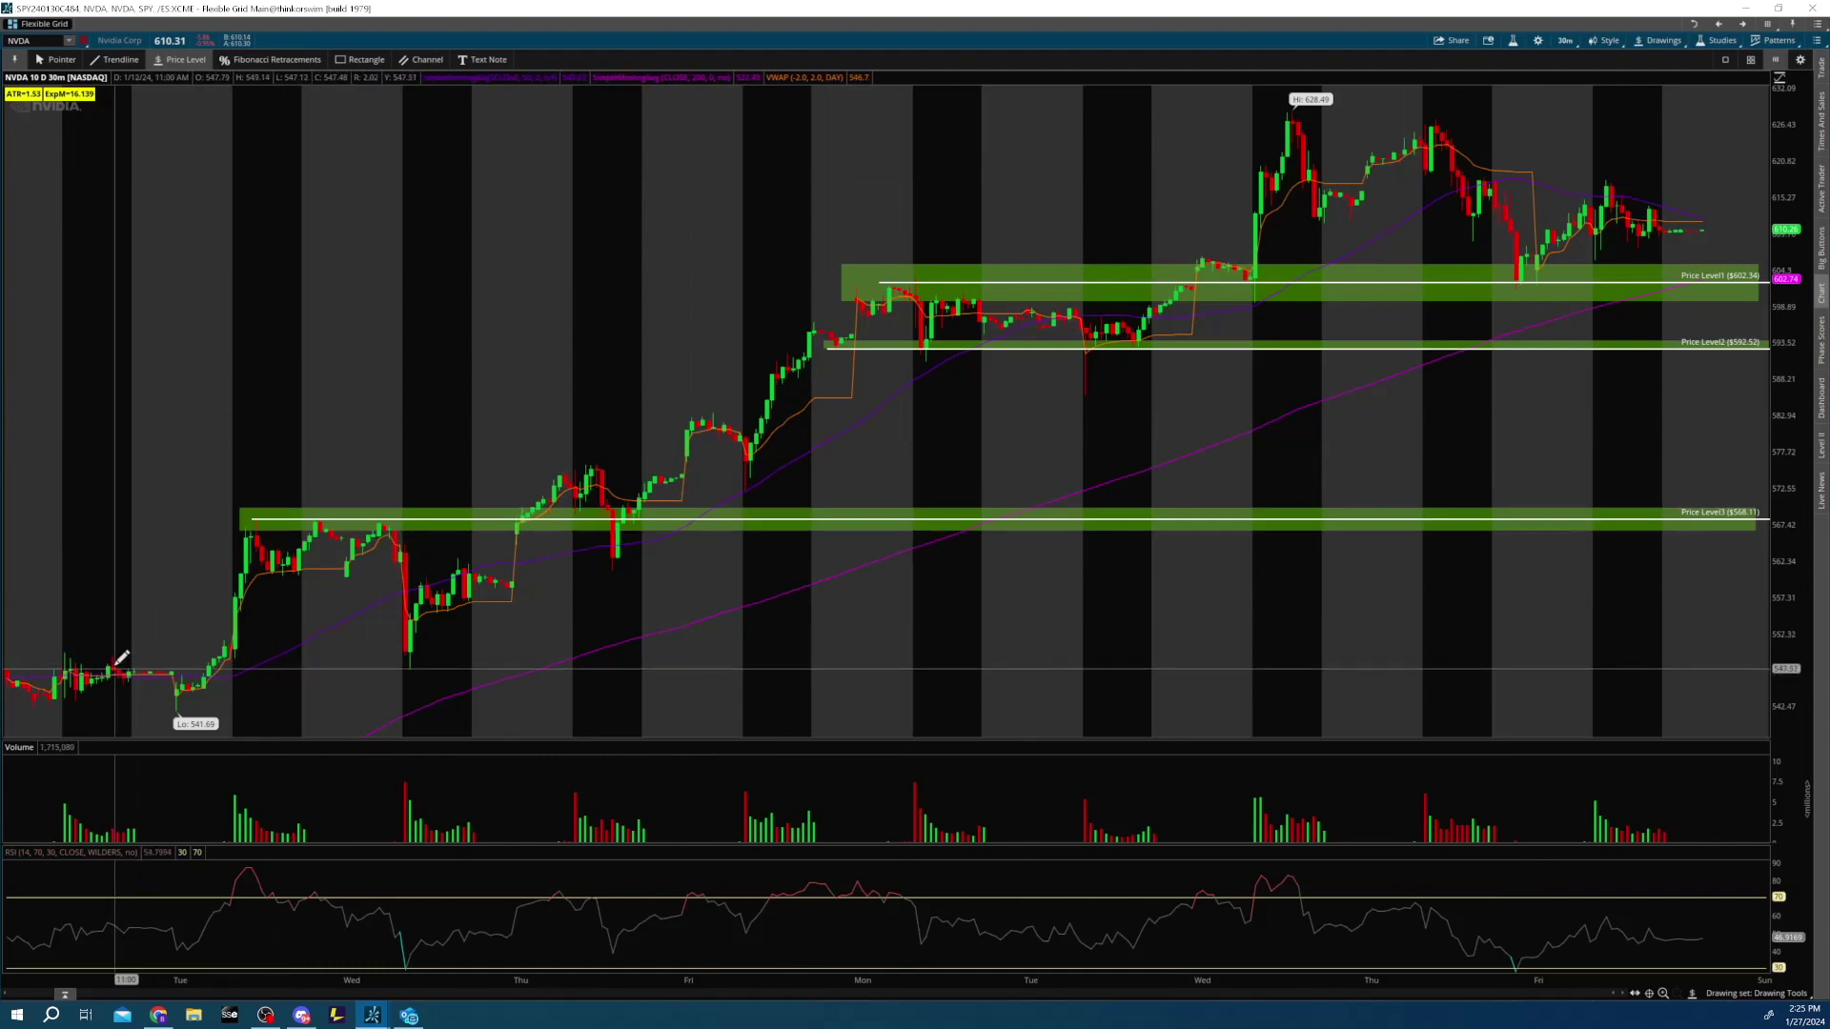
- Switch NVDA to the one-year daily timeframe and add a price level at about 503.56 on the late-August peak
{"action": "left_click", "coordinate": [1567, 44]}
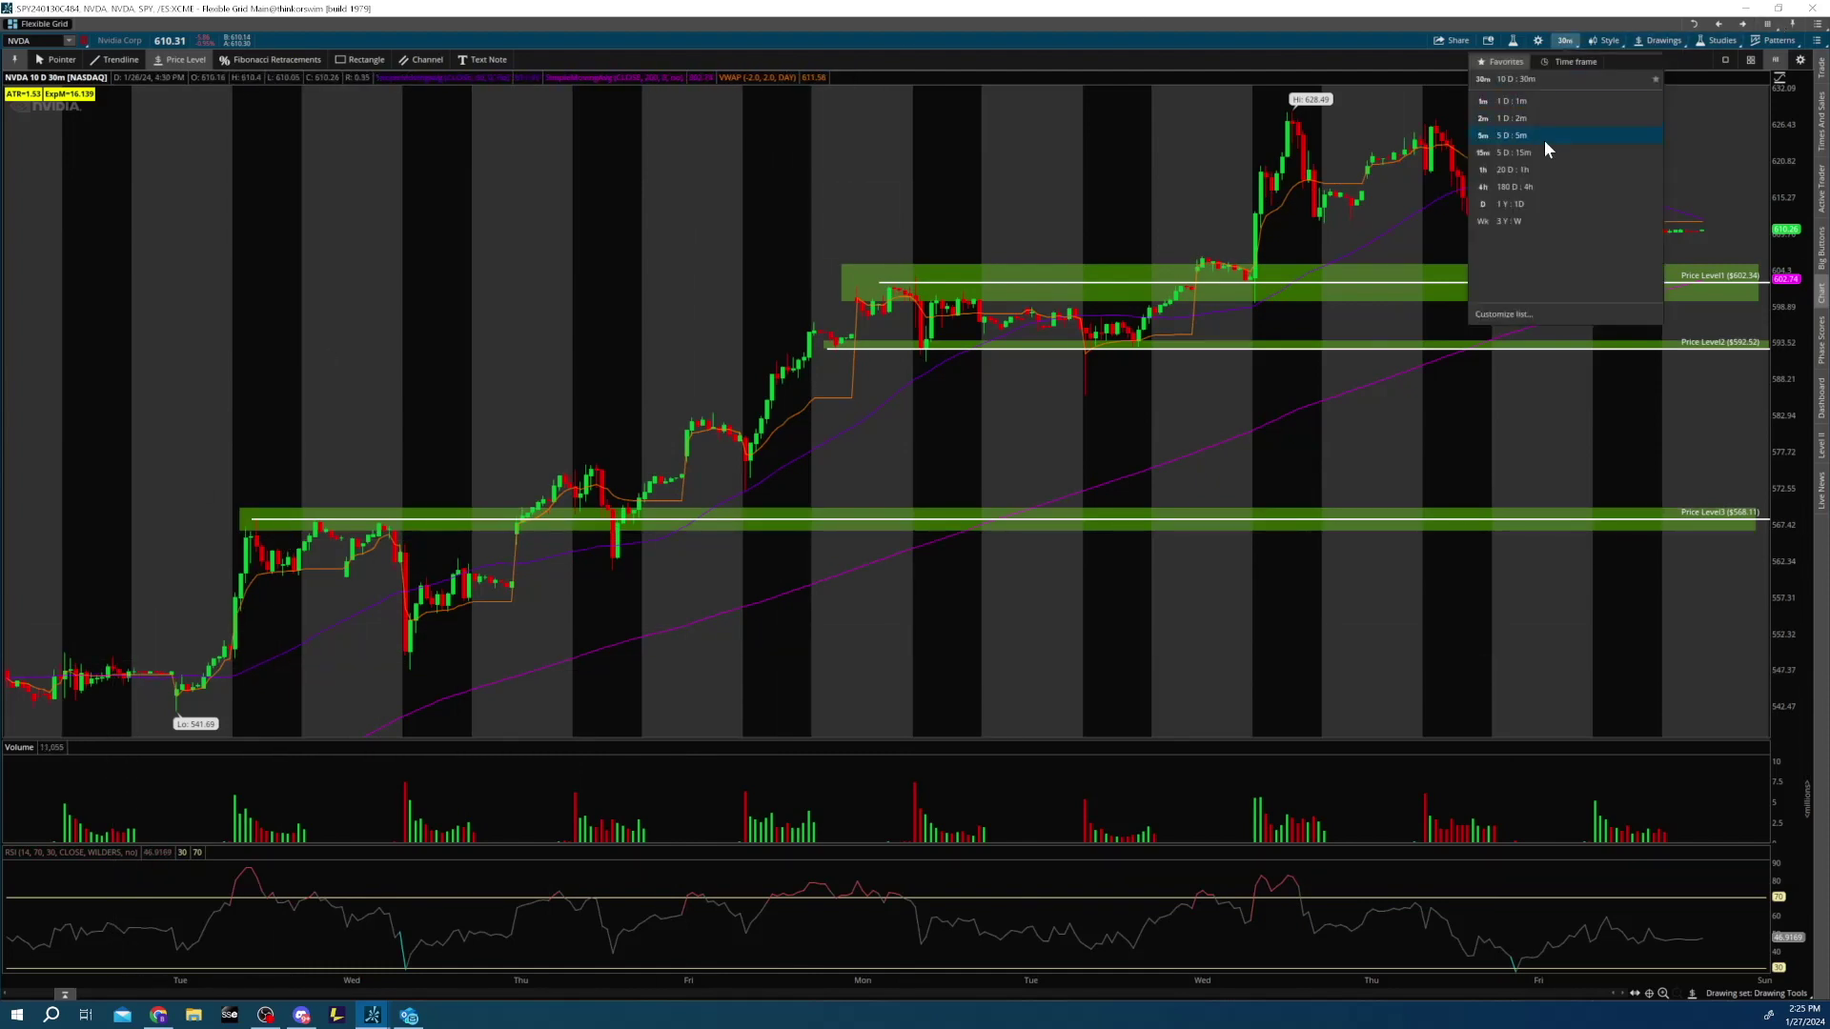
{"action": "left_click", "coordinate": [1519, 203]}
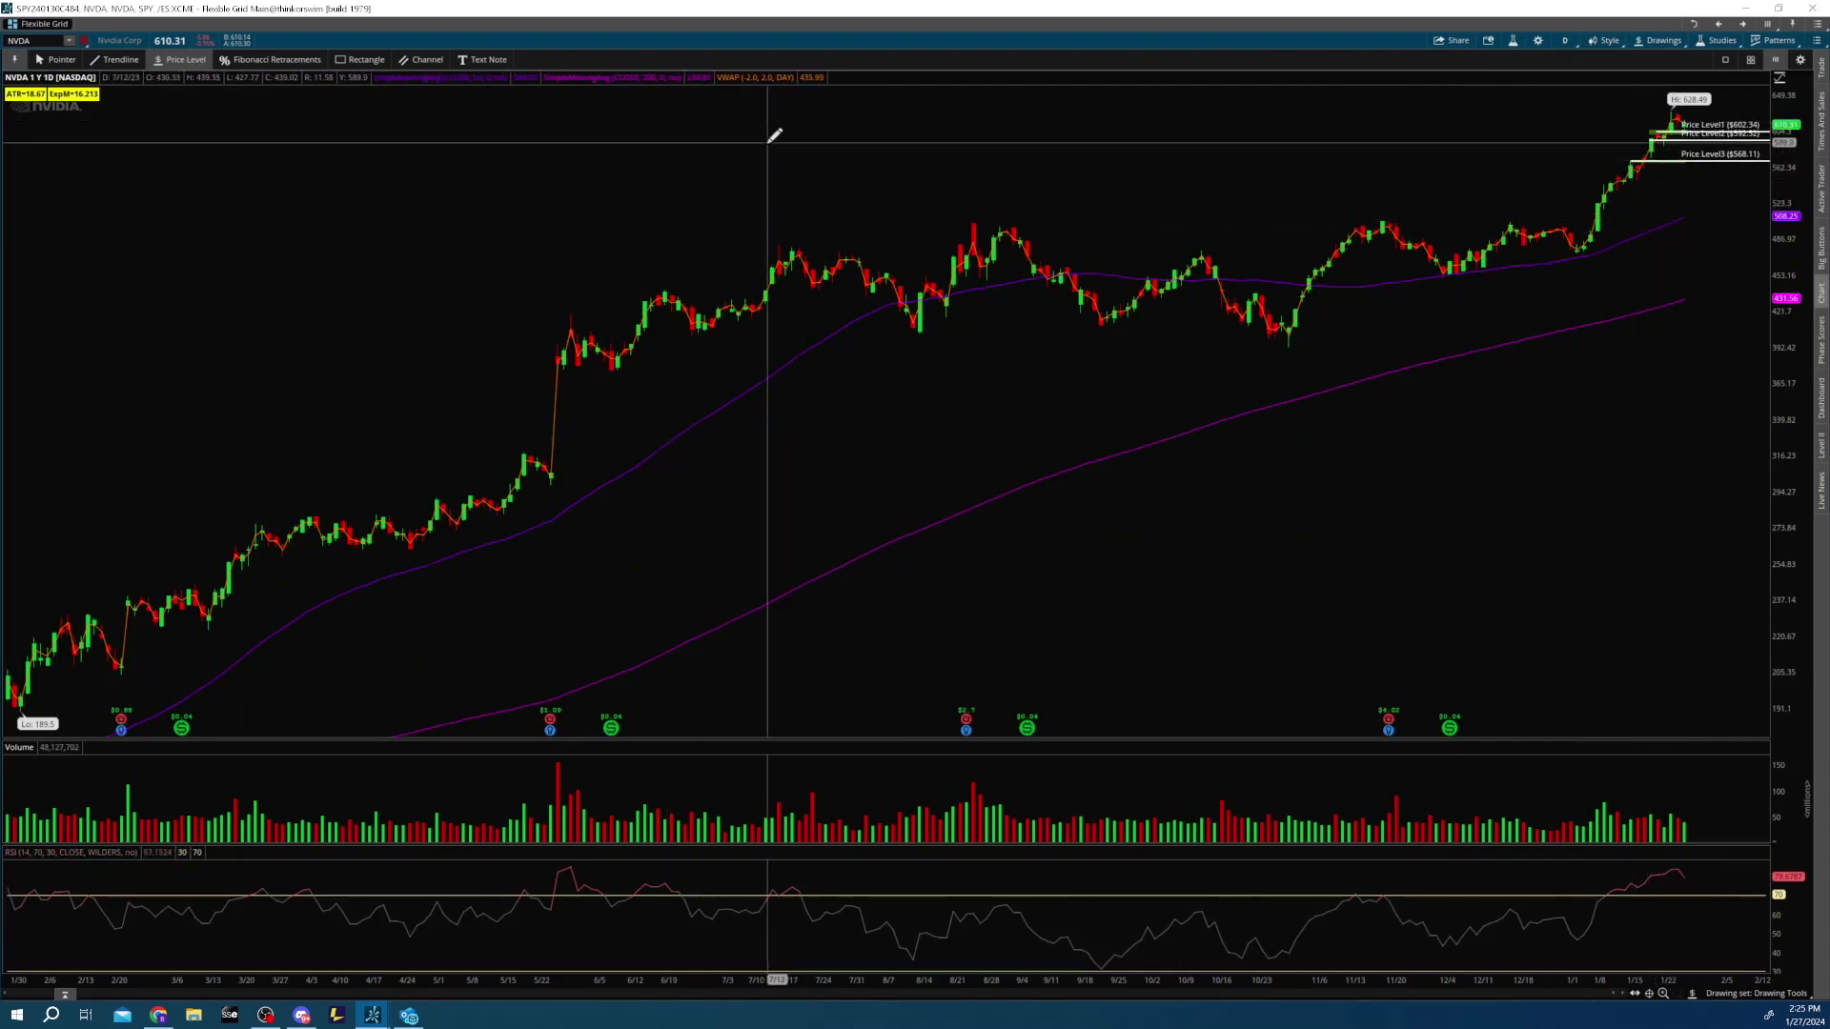
{"action": "left_click", "coordinate": [974, 218]}
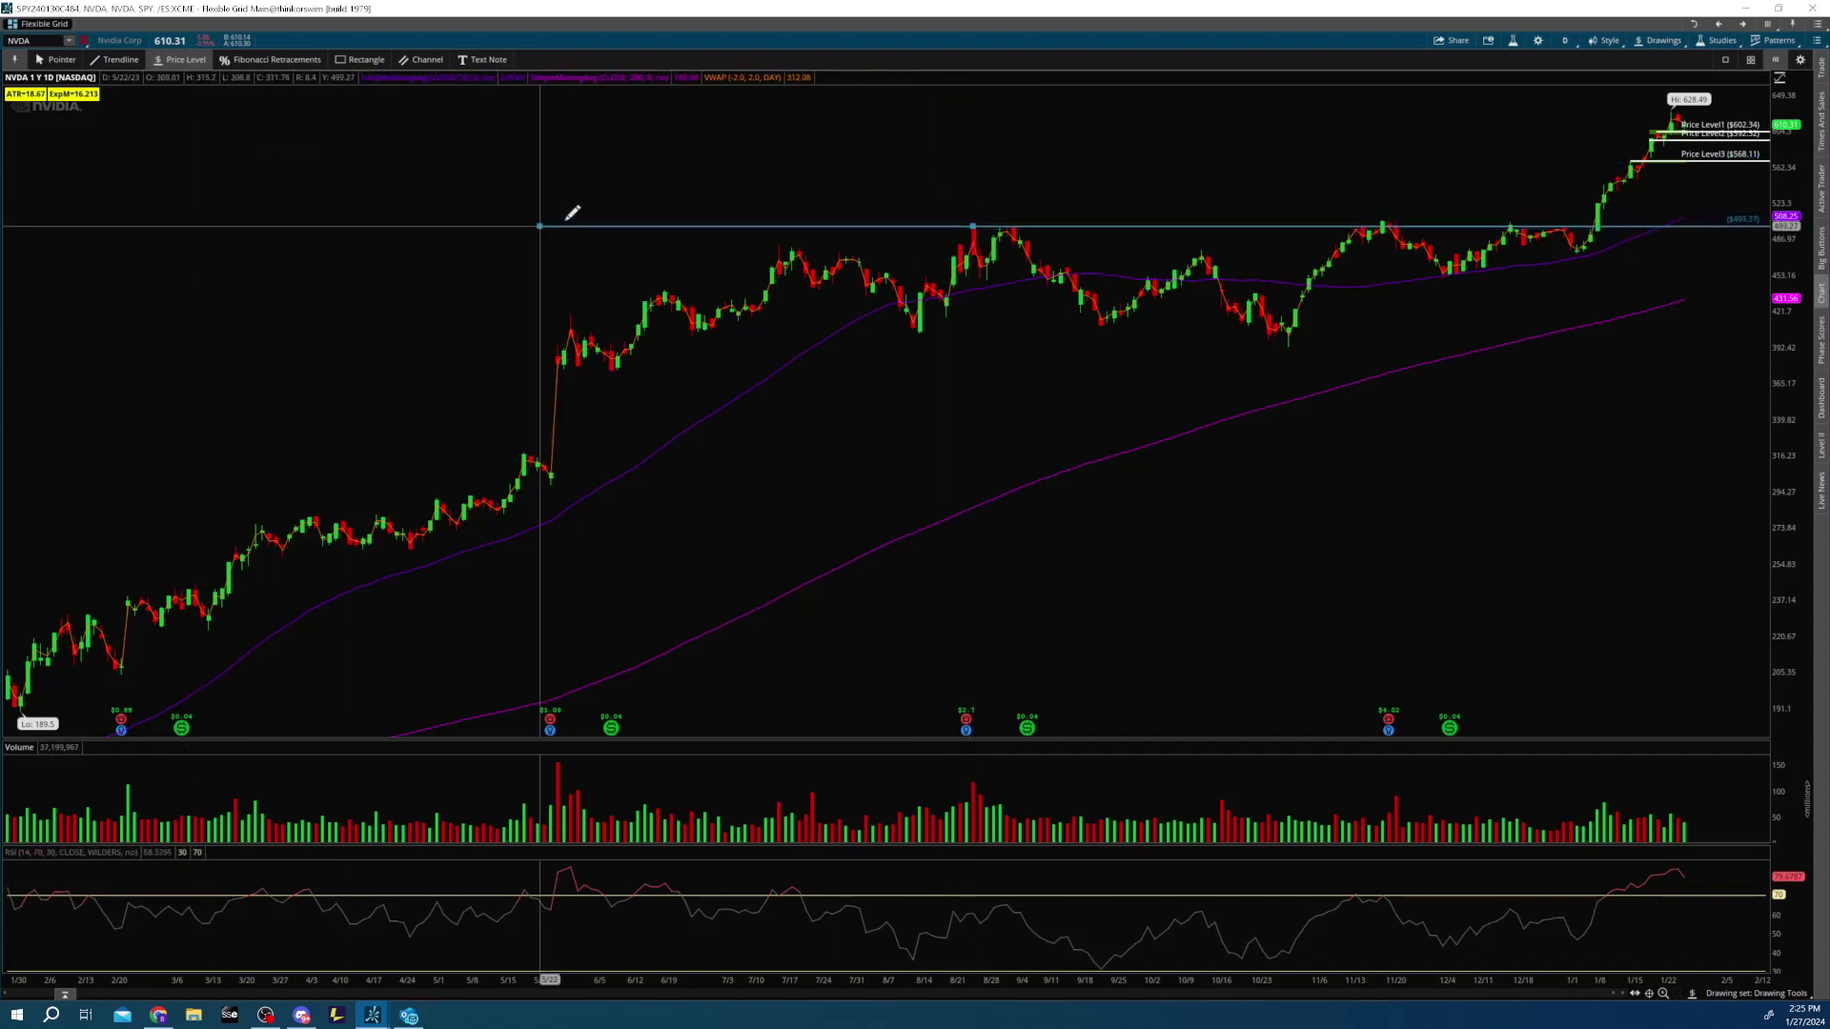
{"action": "left_click_drag", "start_coordinate": [996, 209], "coordinate": [979, 214]}
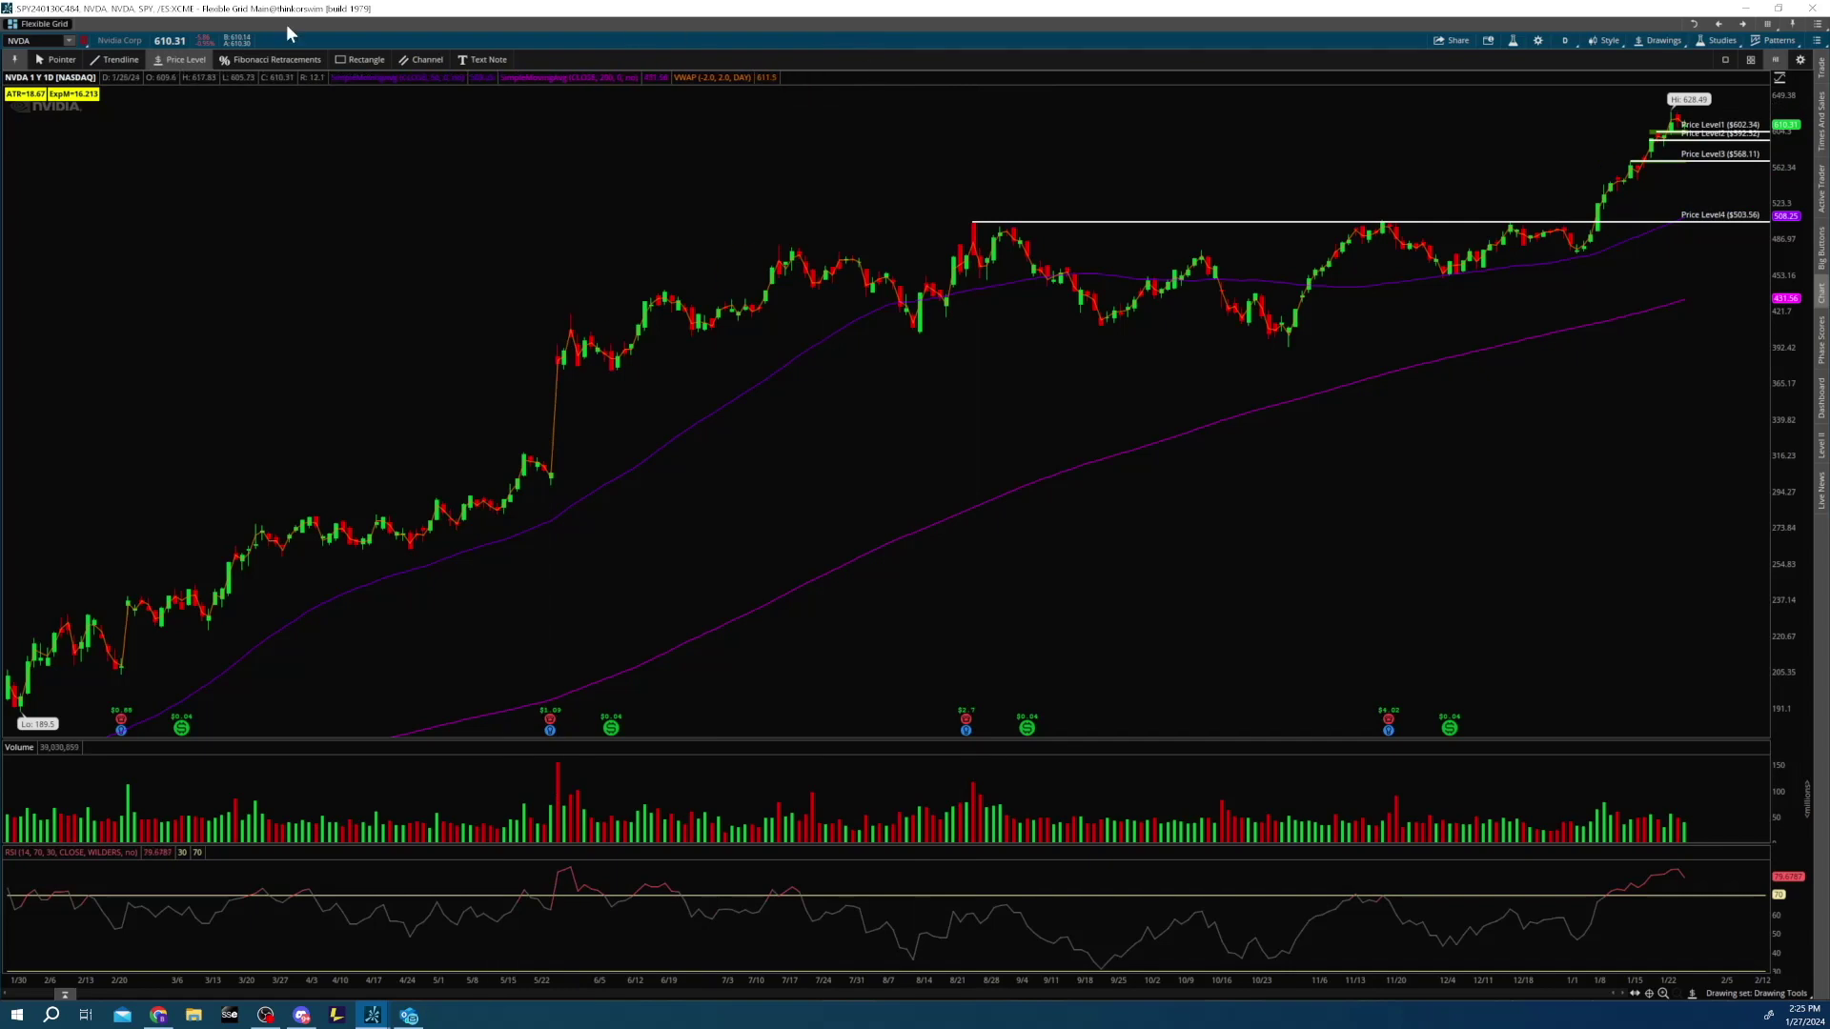
- Inspect the recent daily candles around the drawn levels and return NVDA to the 10-day 30-minute timeframe
{"action": "left_click", "coordinate": [375, 55]}
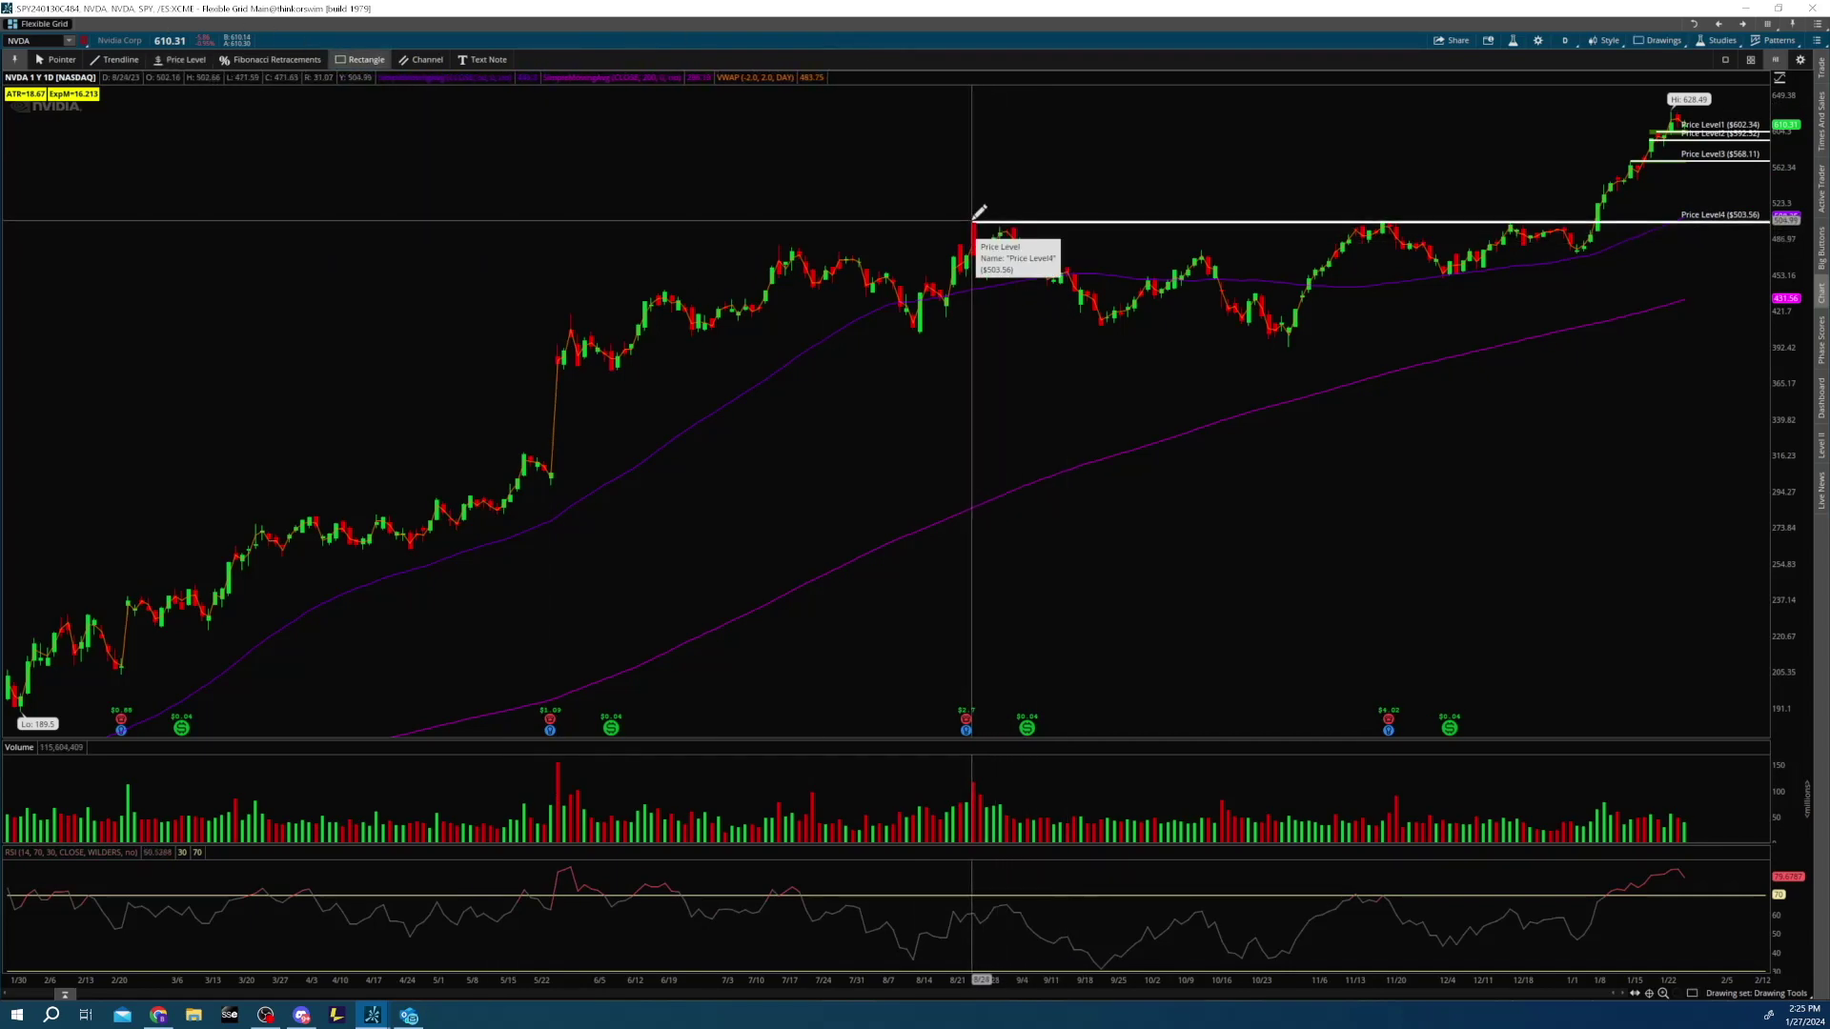
{"action": "scroll", "coordinate": [1780, 200], "scroll_direction": "up", "scroll_amount": 3}
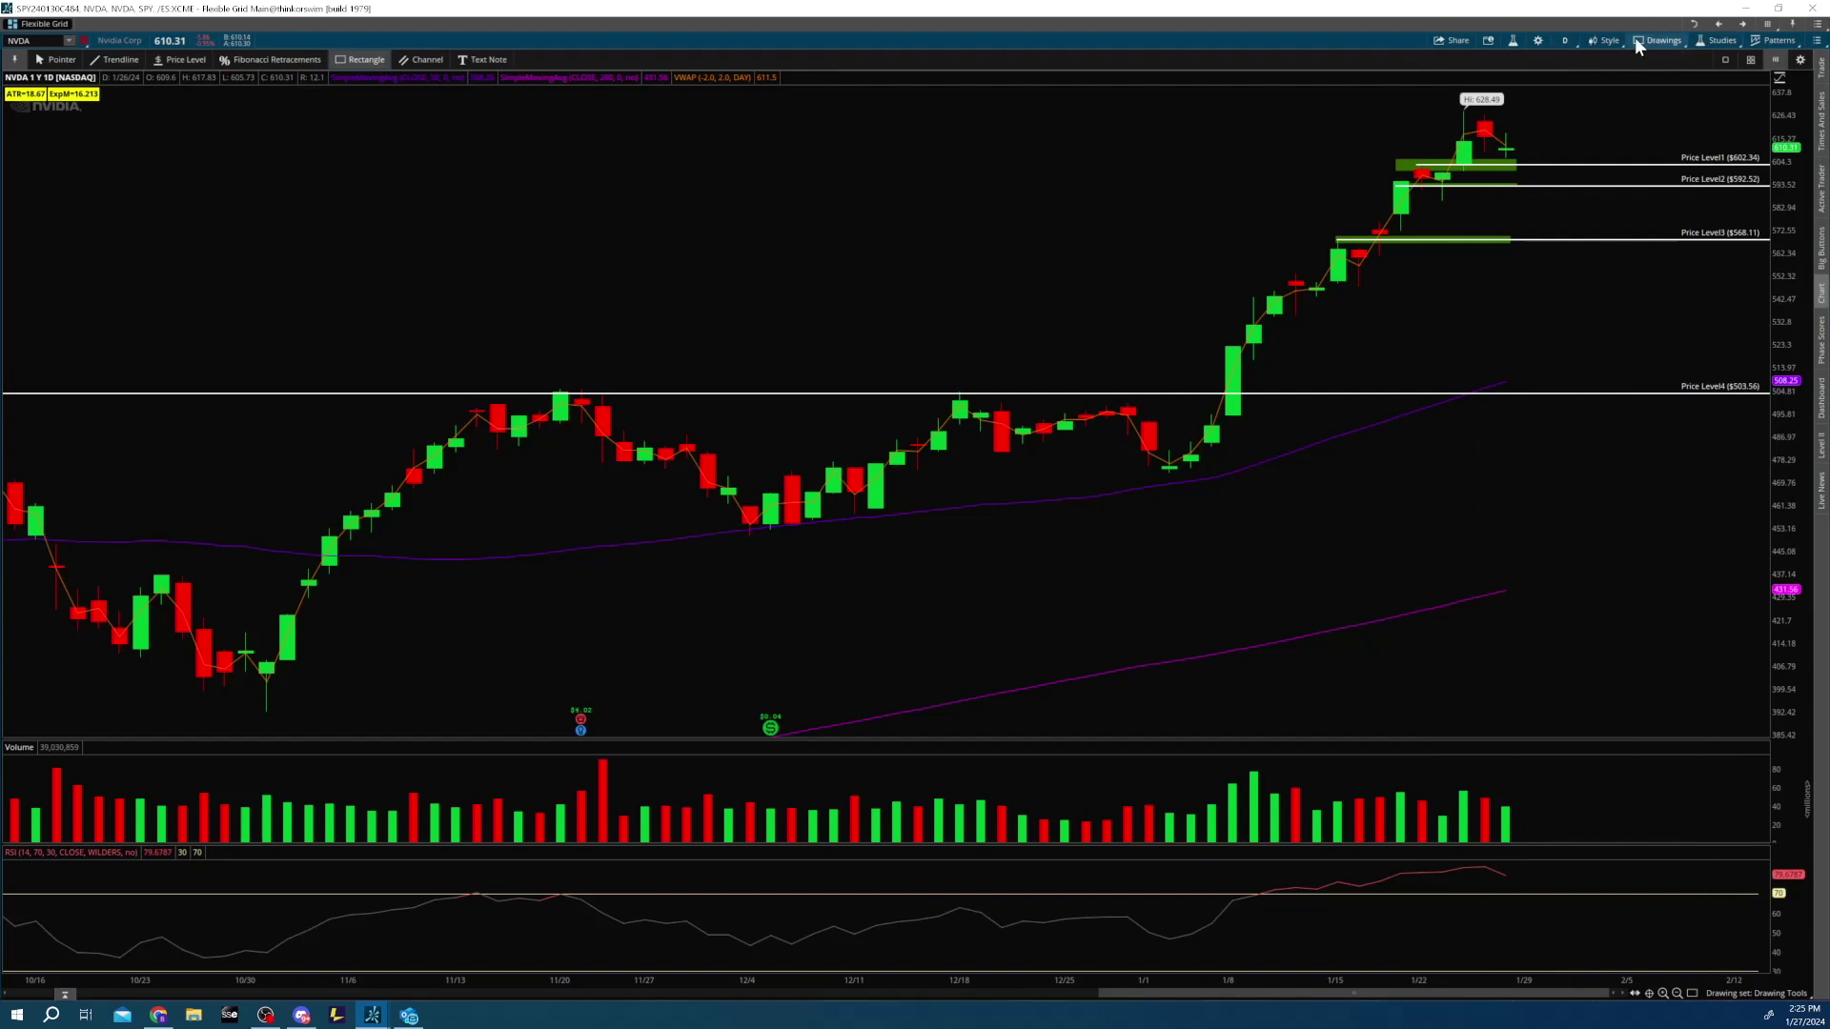
{"action": "left_click", "coordinate": [1575, 44]}
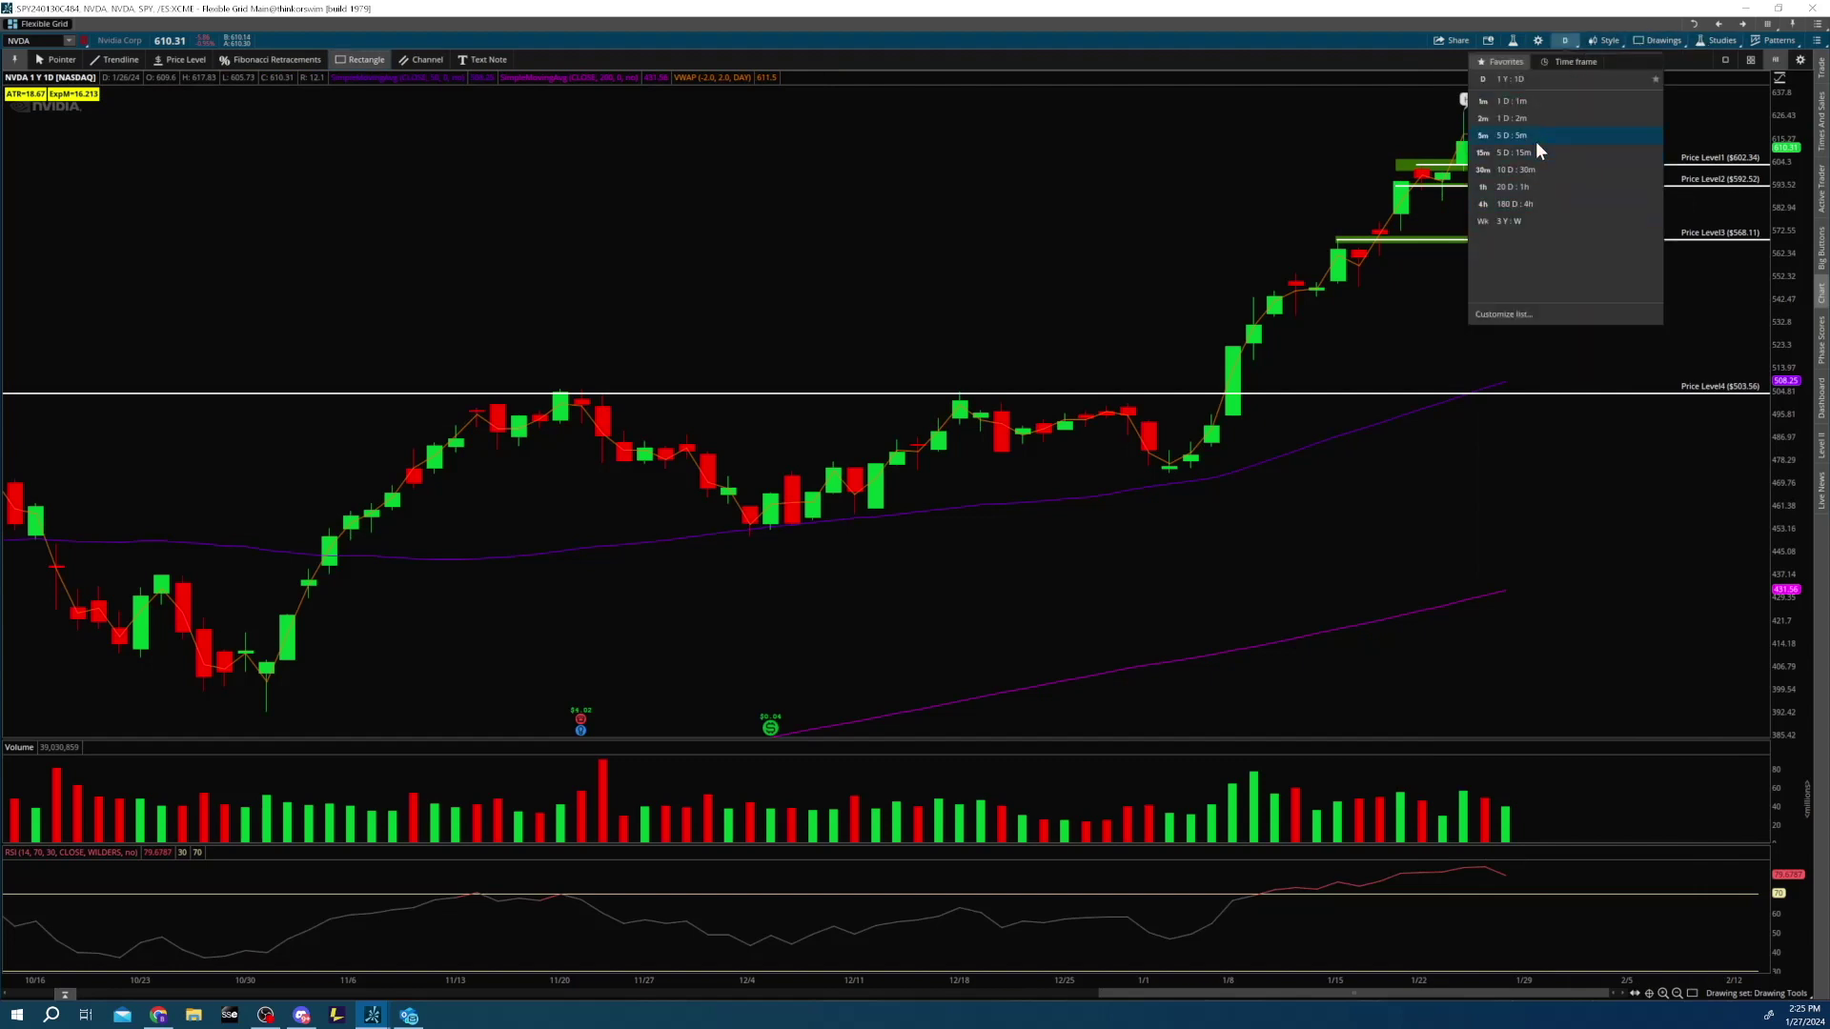
{"action": "left_click", "coordinate": [1536, 150]}
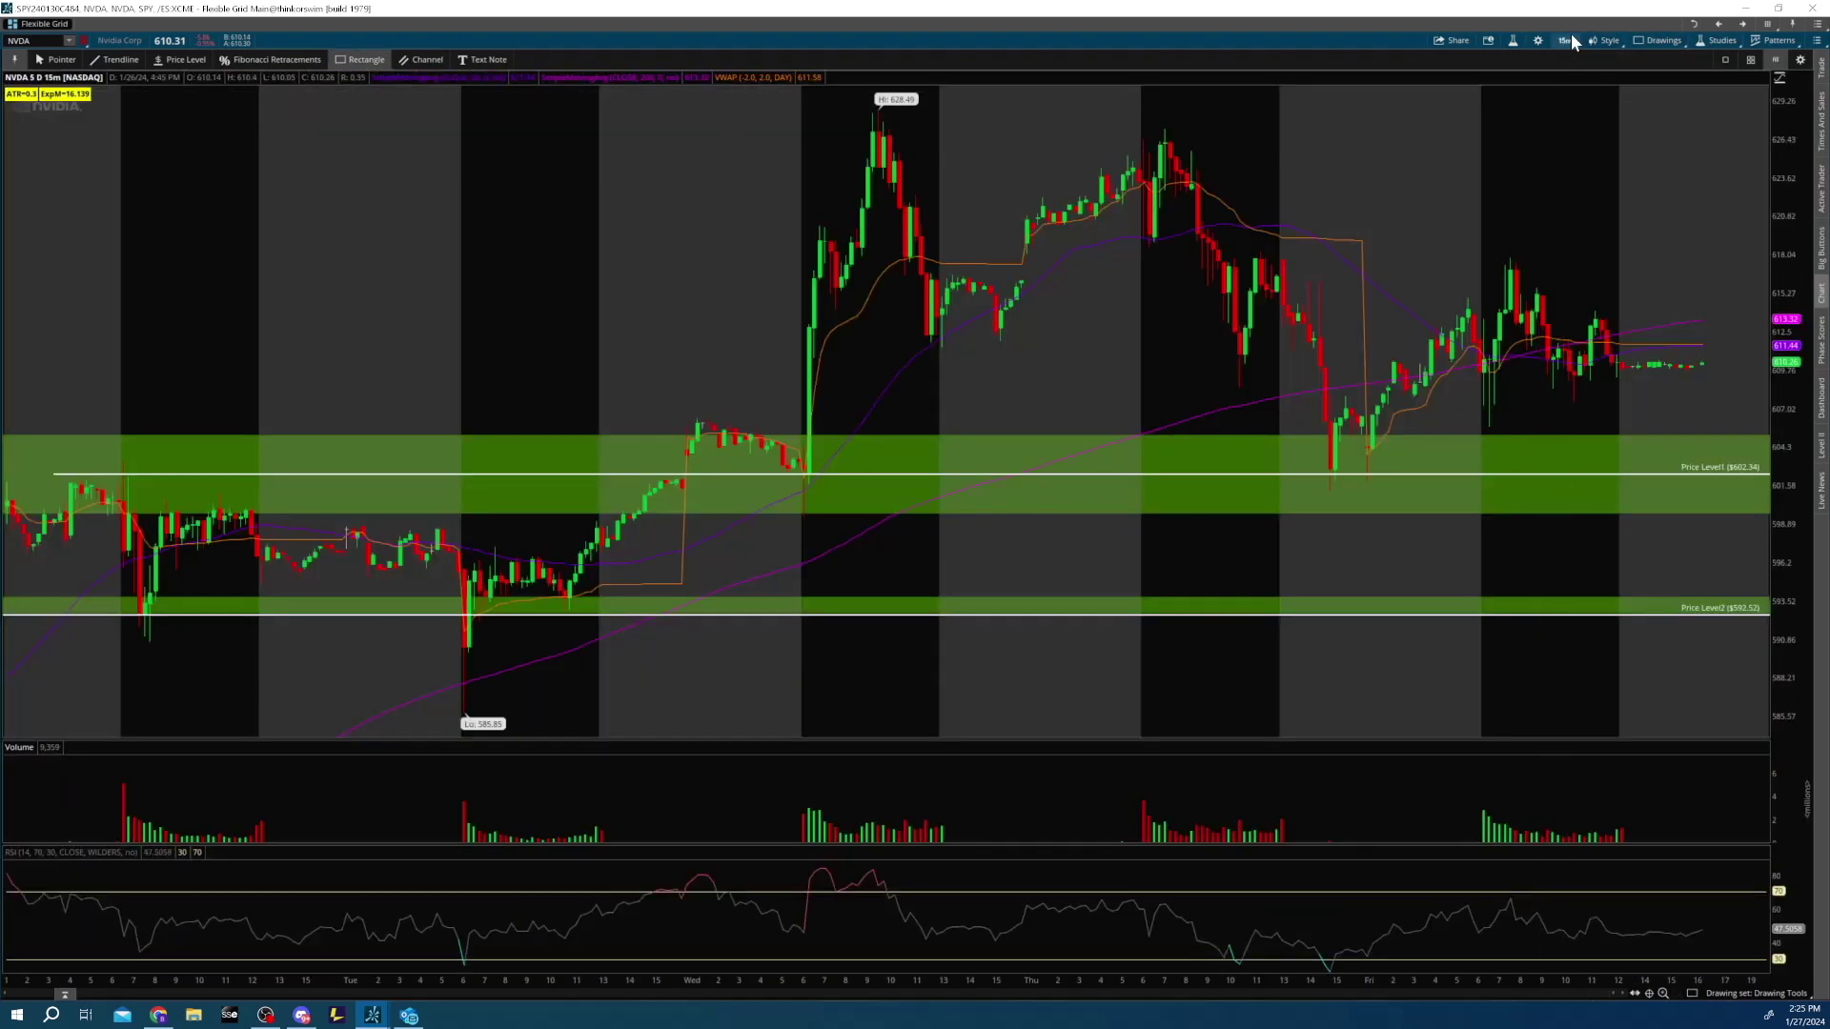
{"action": "left_click", "coordinate": [1571, 42]}
{"action": "left_click", "coordinate": [1559, 158]}
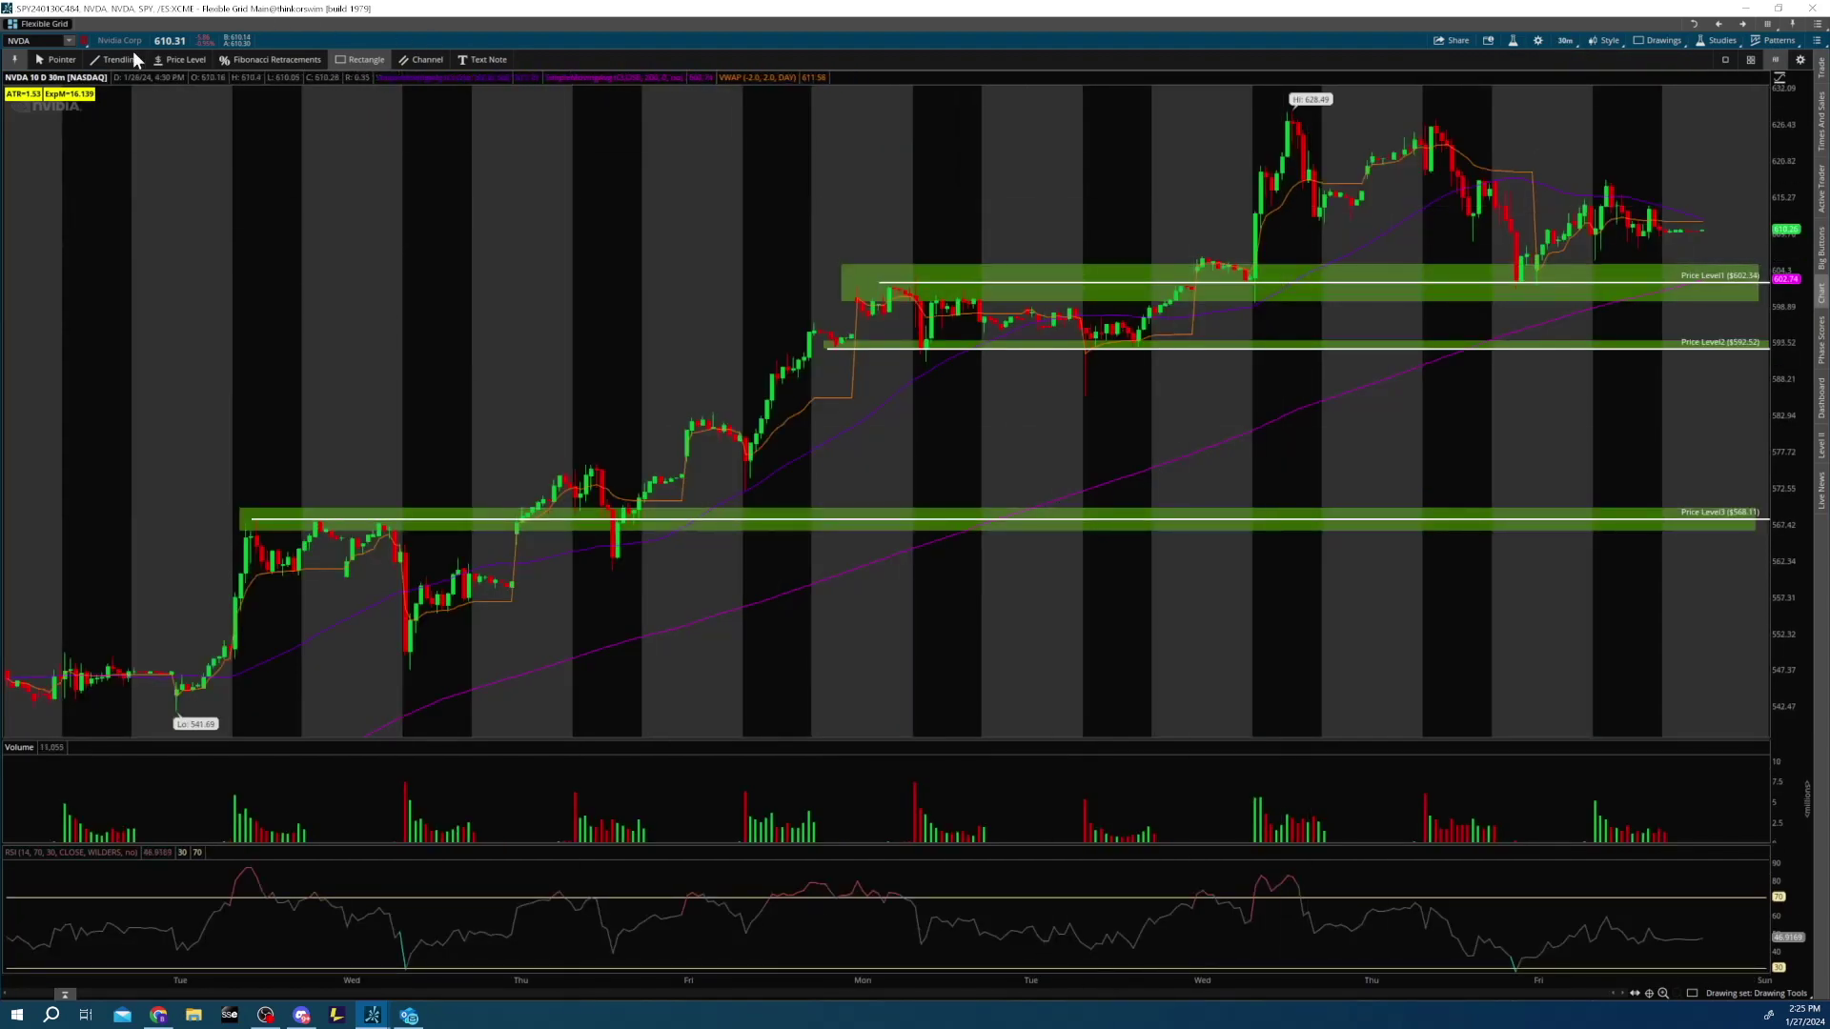
- Load AMD in the chart and set the timeframe to 5 days at 15 minutes
{"action": "type", "text": "AMD"}
{"action": "key", "text": "Return"}
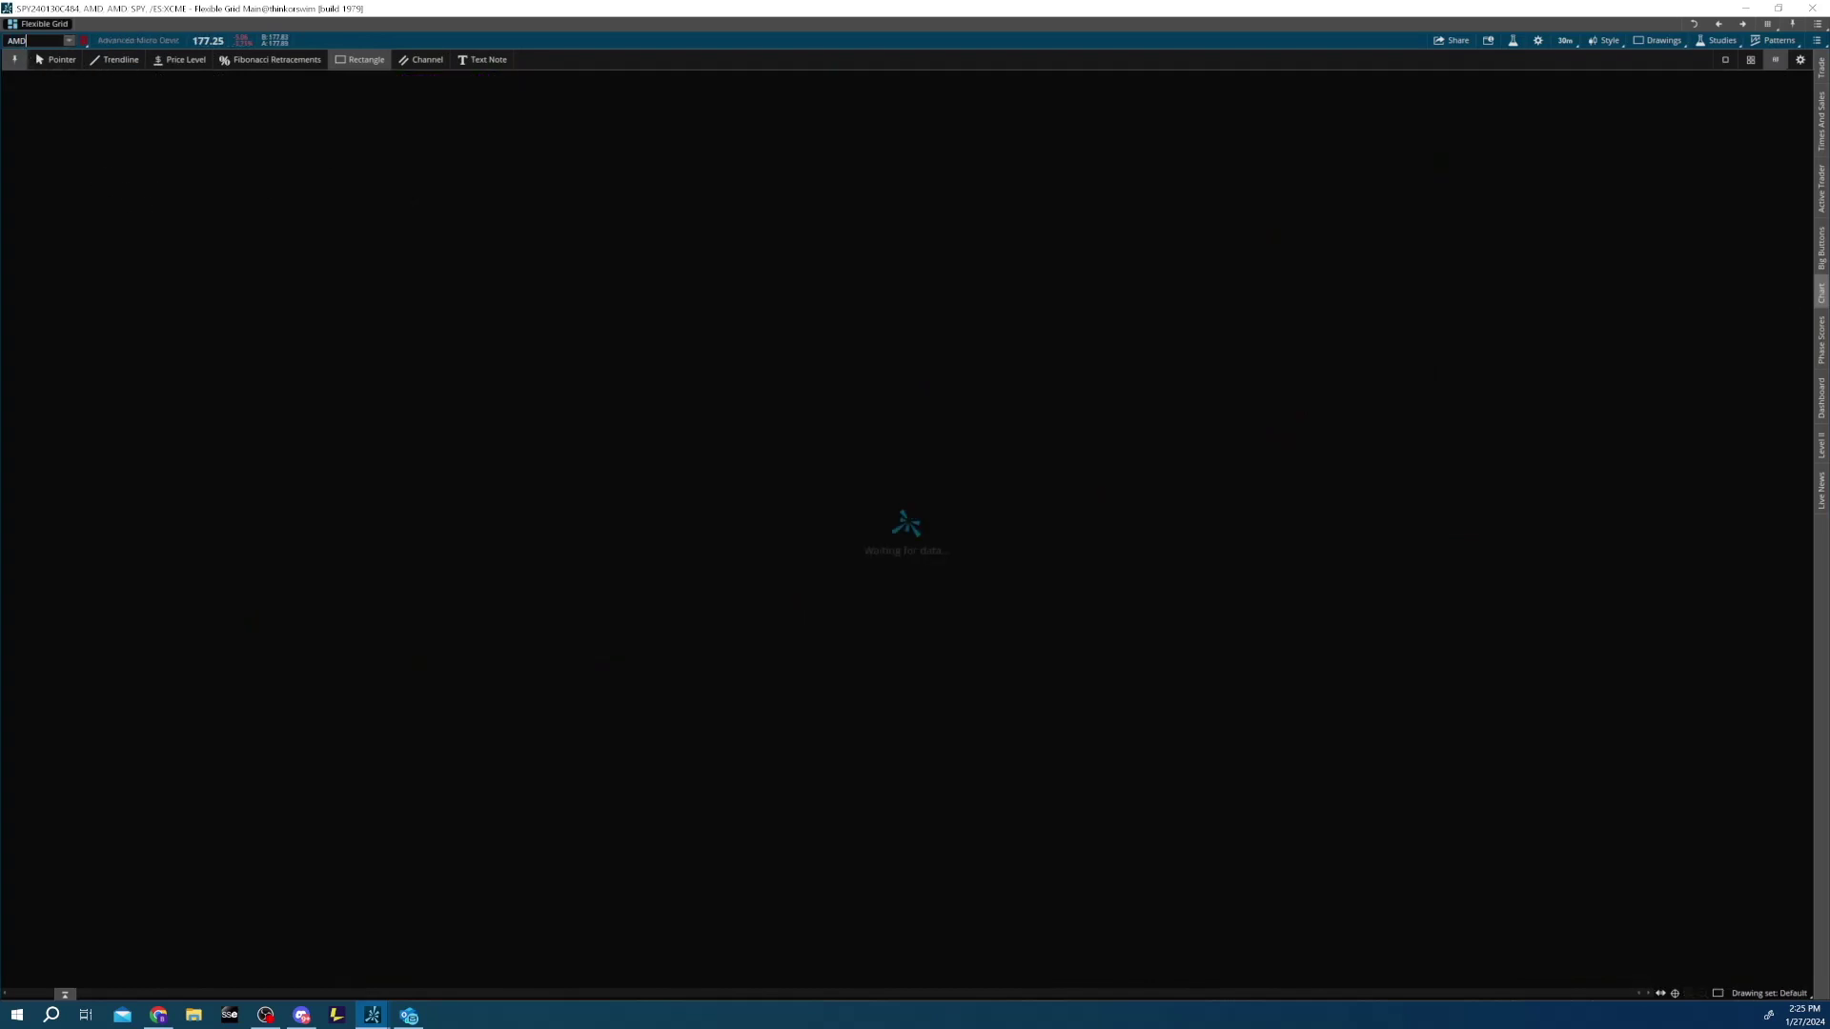
{"action": "left_click", "coordinate": [1564, 40]}
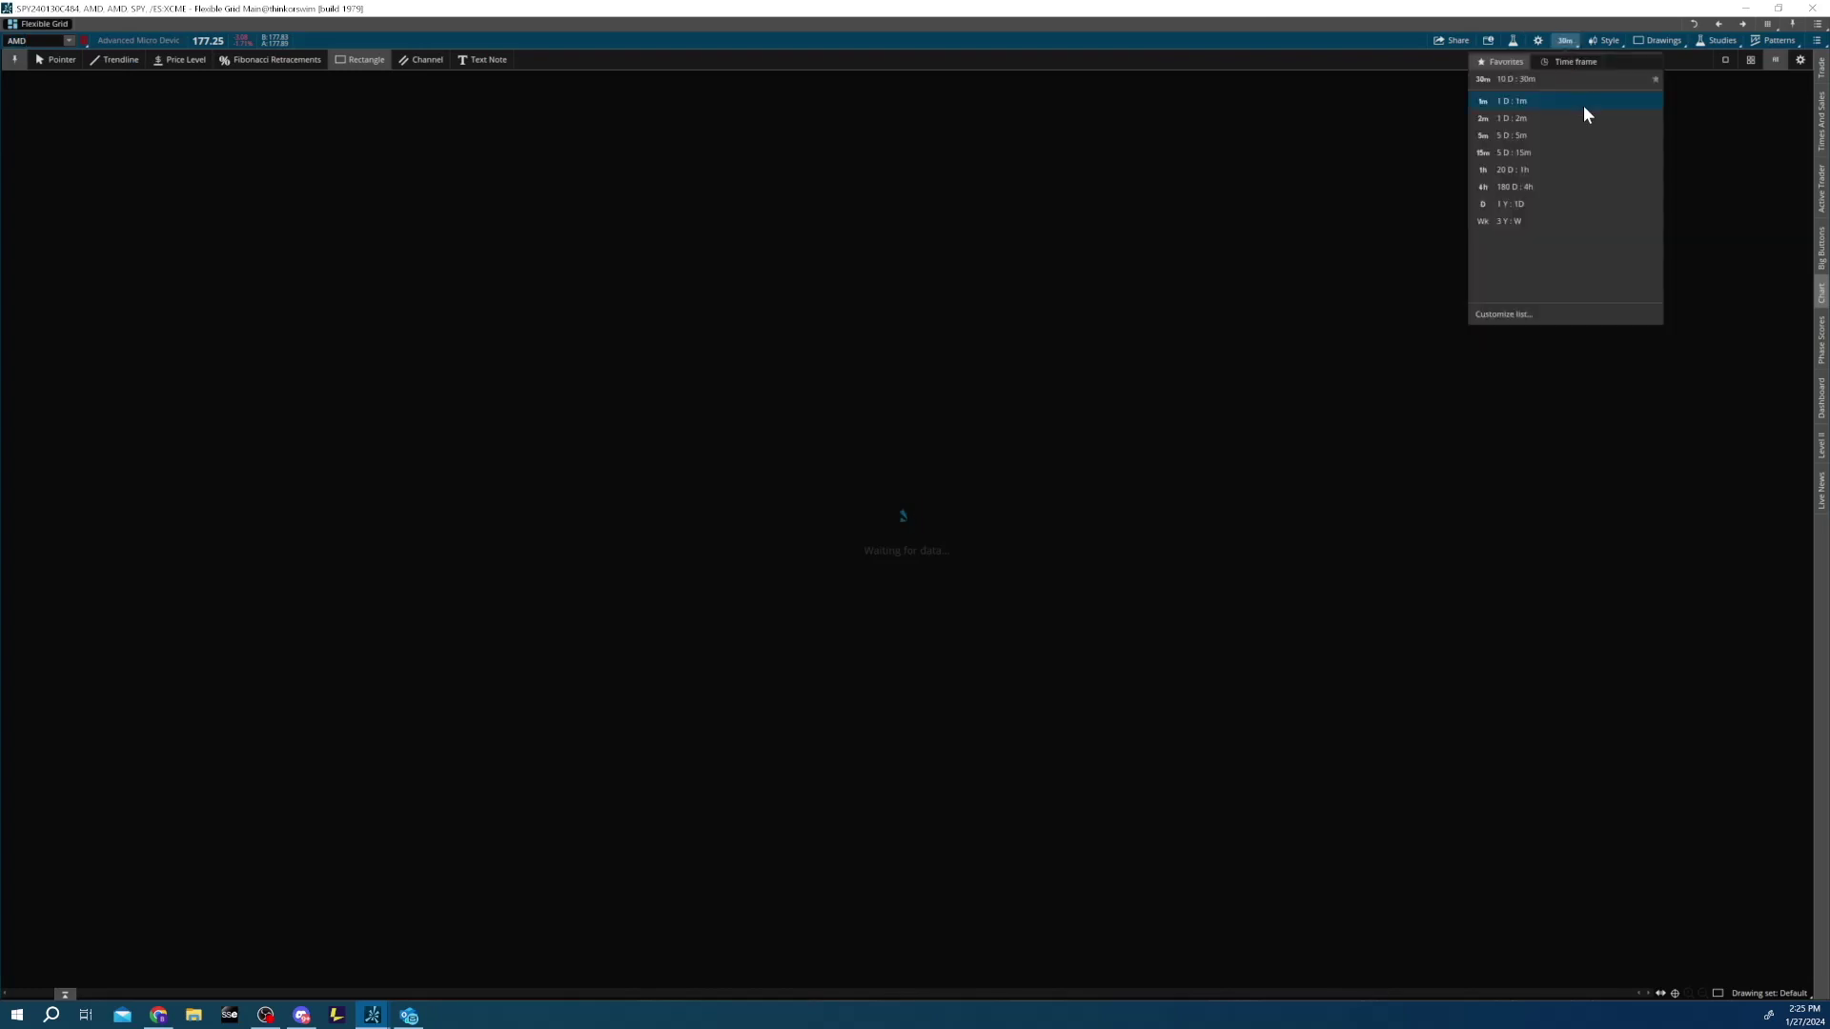
{"action": "left_click", "coordinate": [1523, 151]}
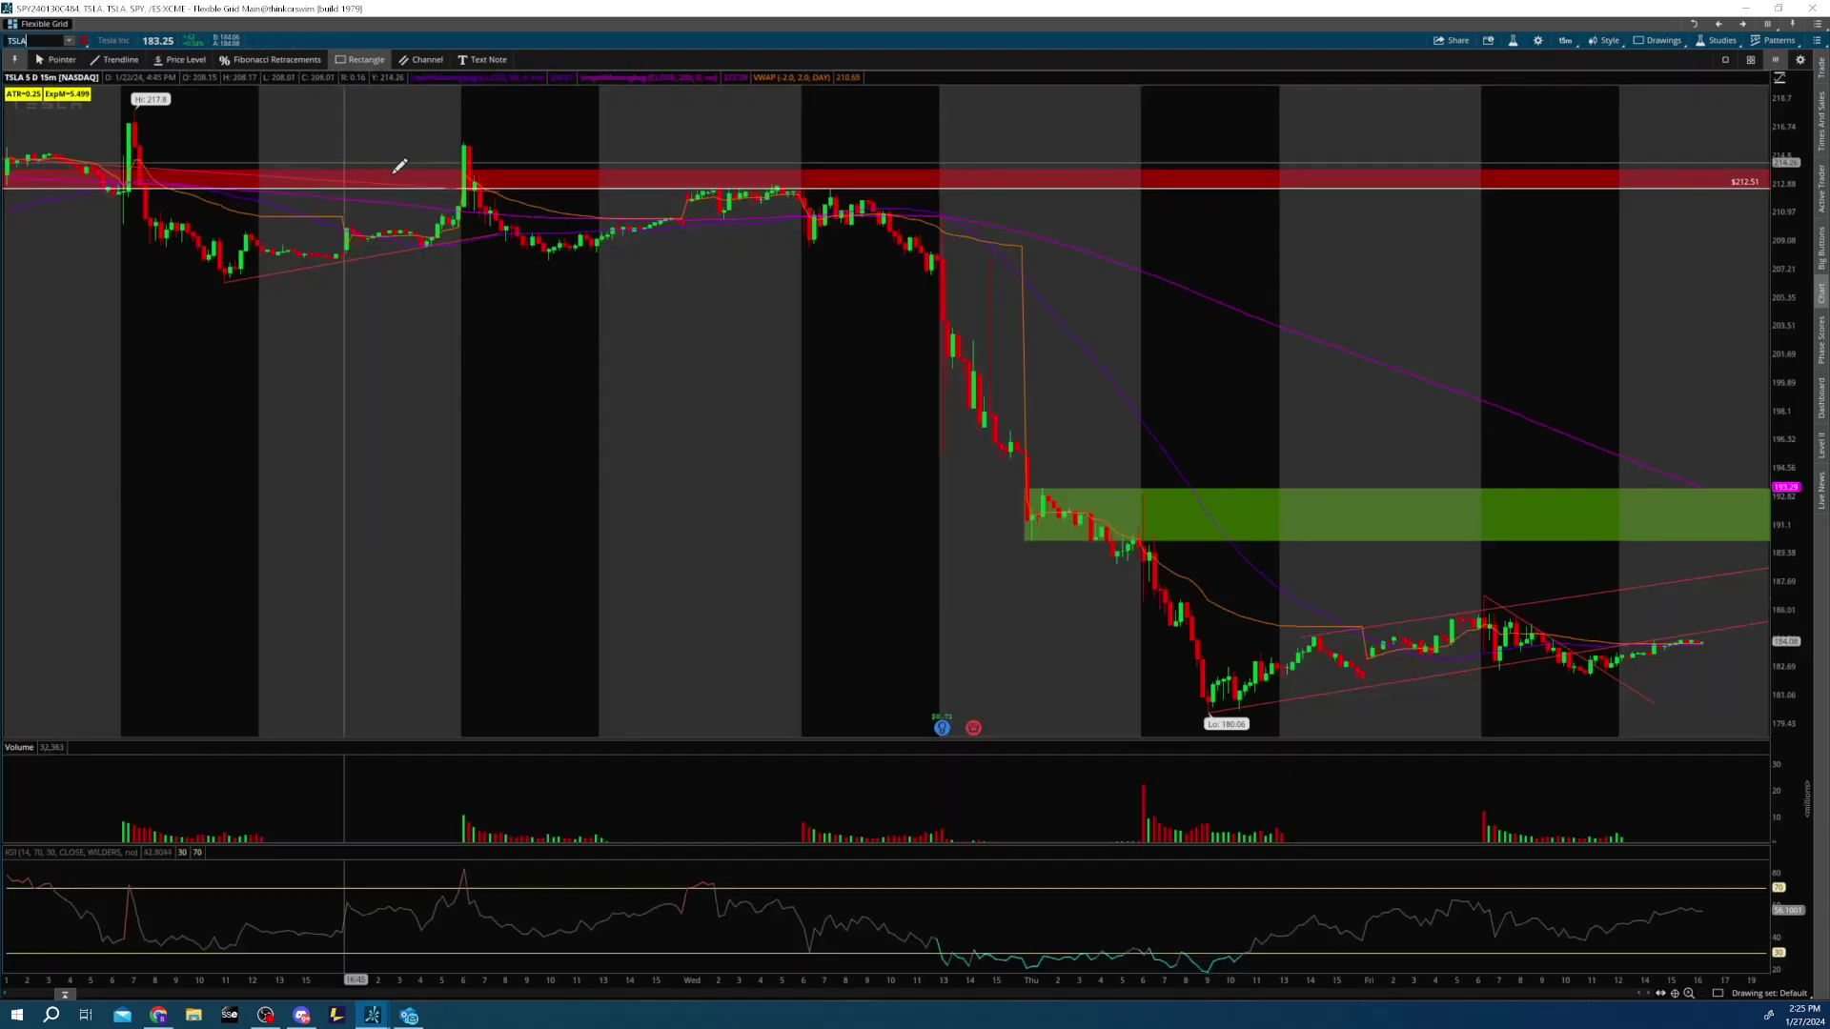
- Cycle the 15-minute chart through other stock symbols and load MSFT
{"action": "type", "text": "AAPL"}
{"action": "key", "text": "Return"}
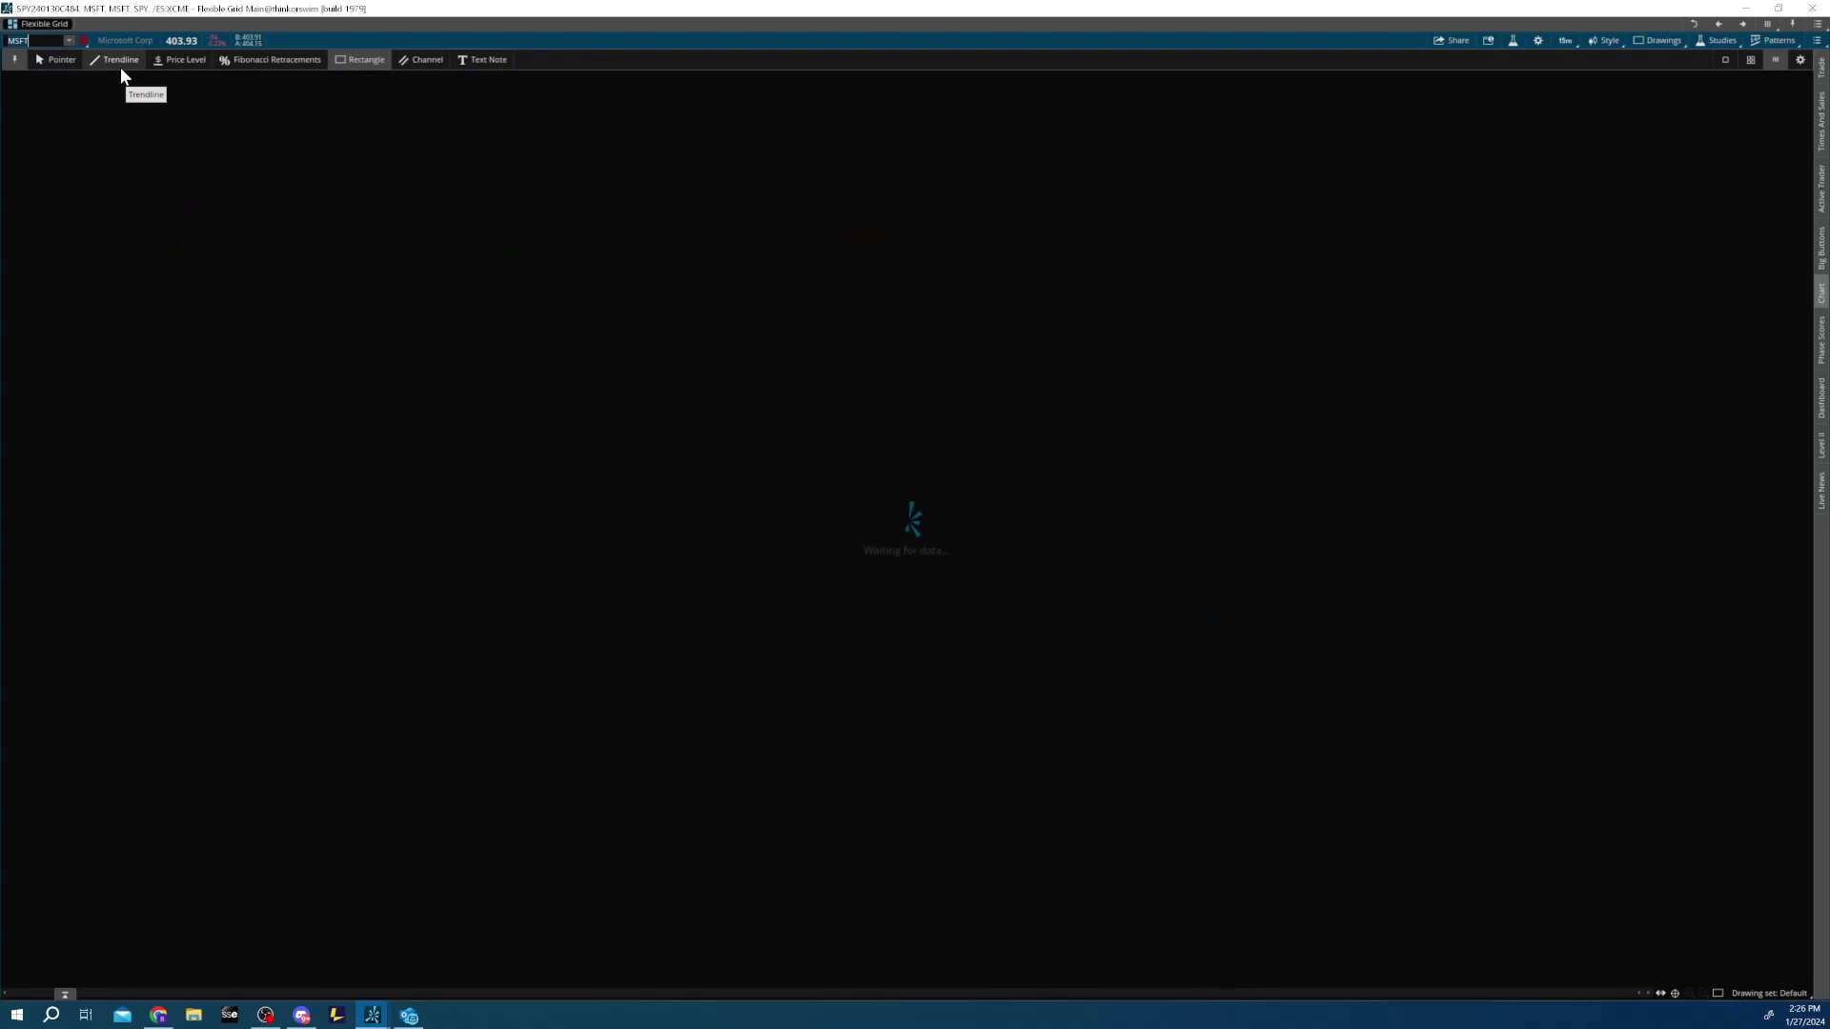
{"action": "type", "text": "AMD"}
{"action": "key", "text": "Return"}
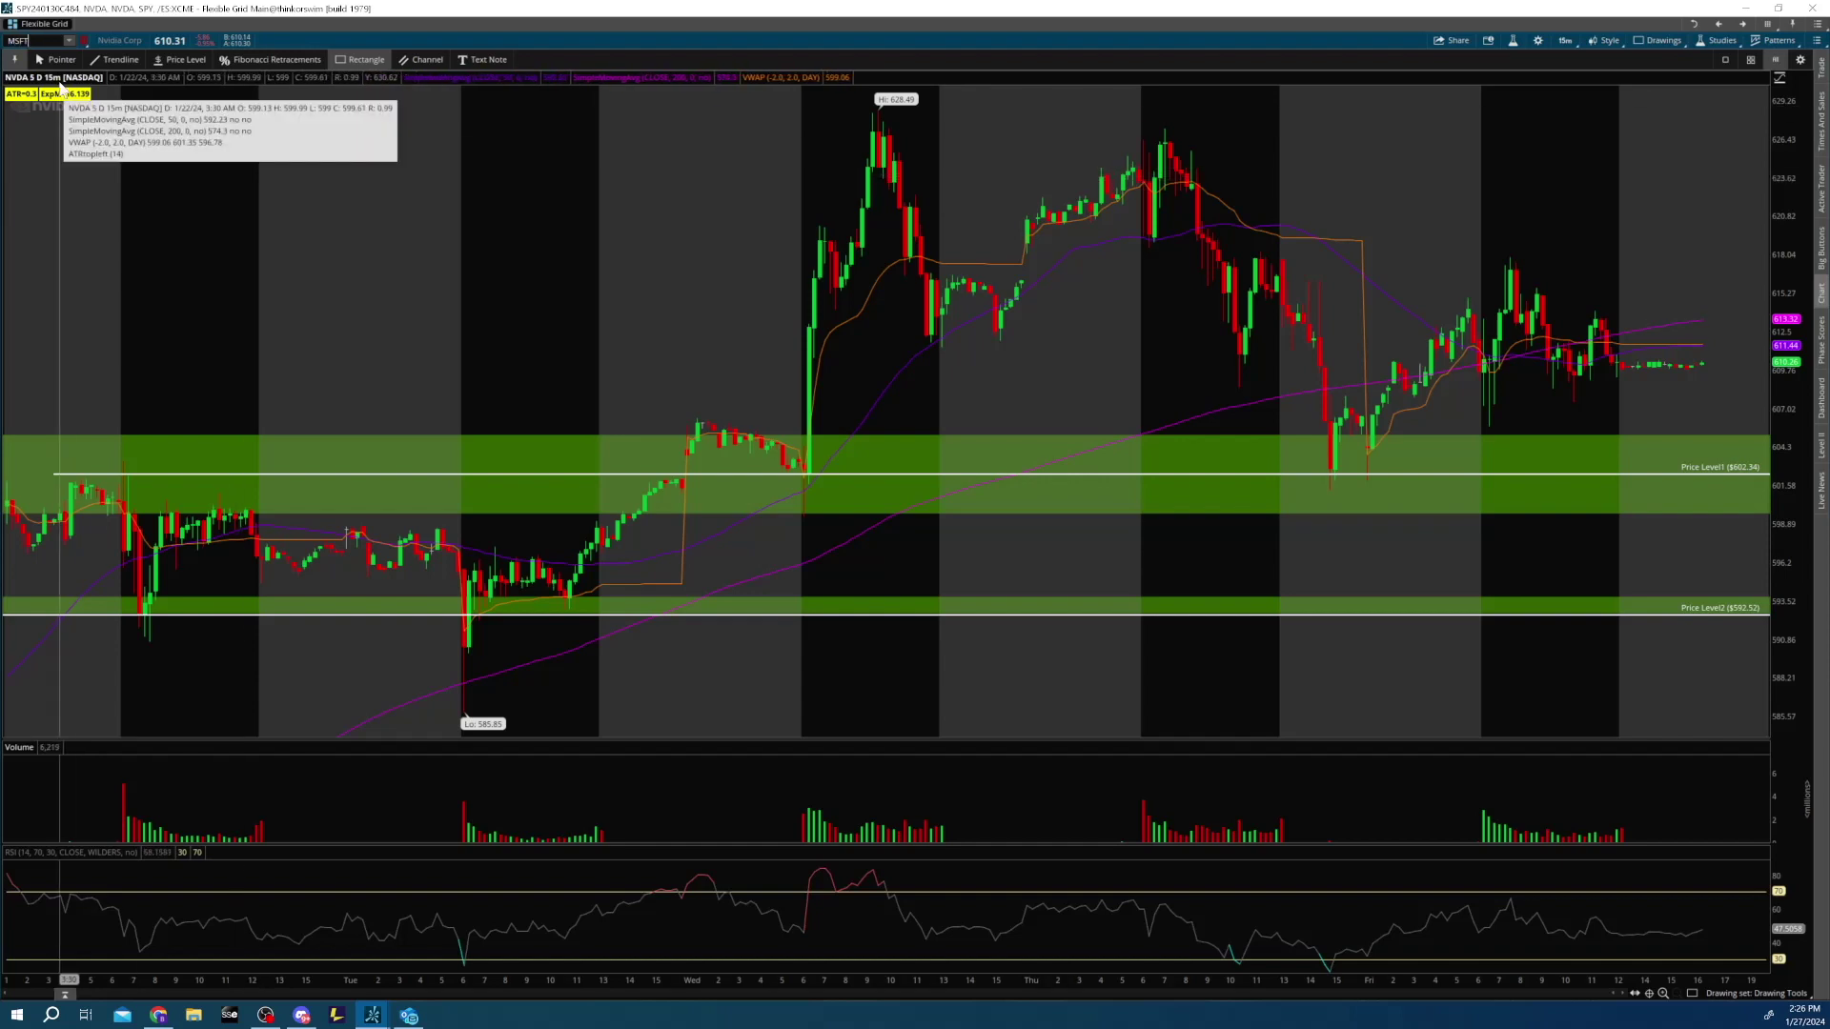
{"action": "key", "text": "Return"}
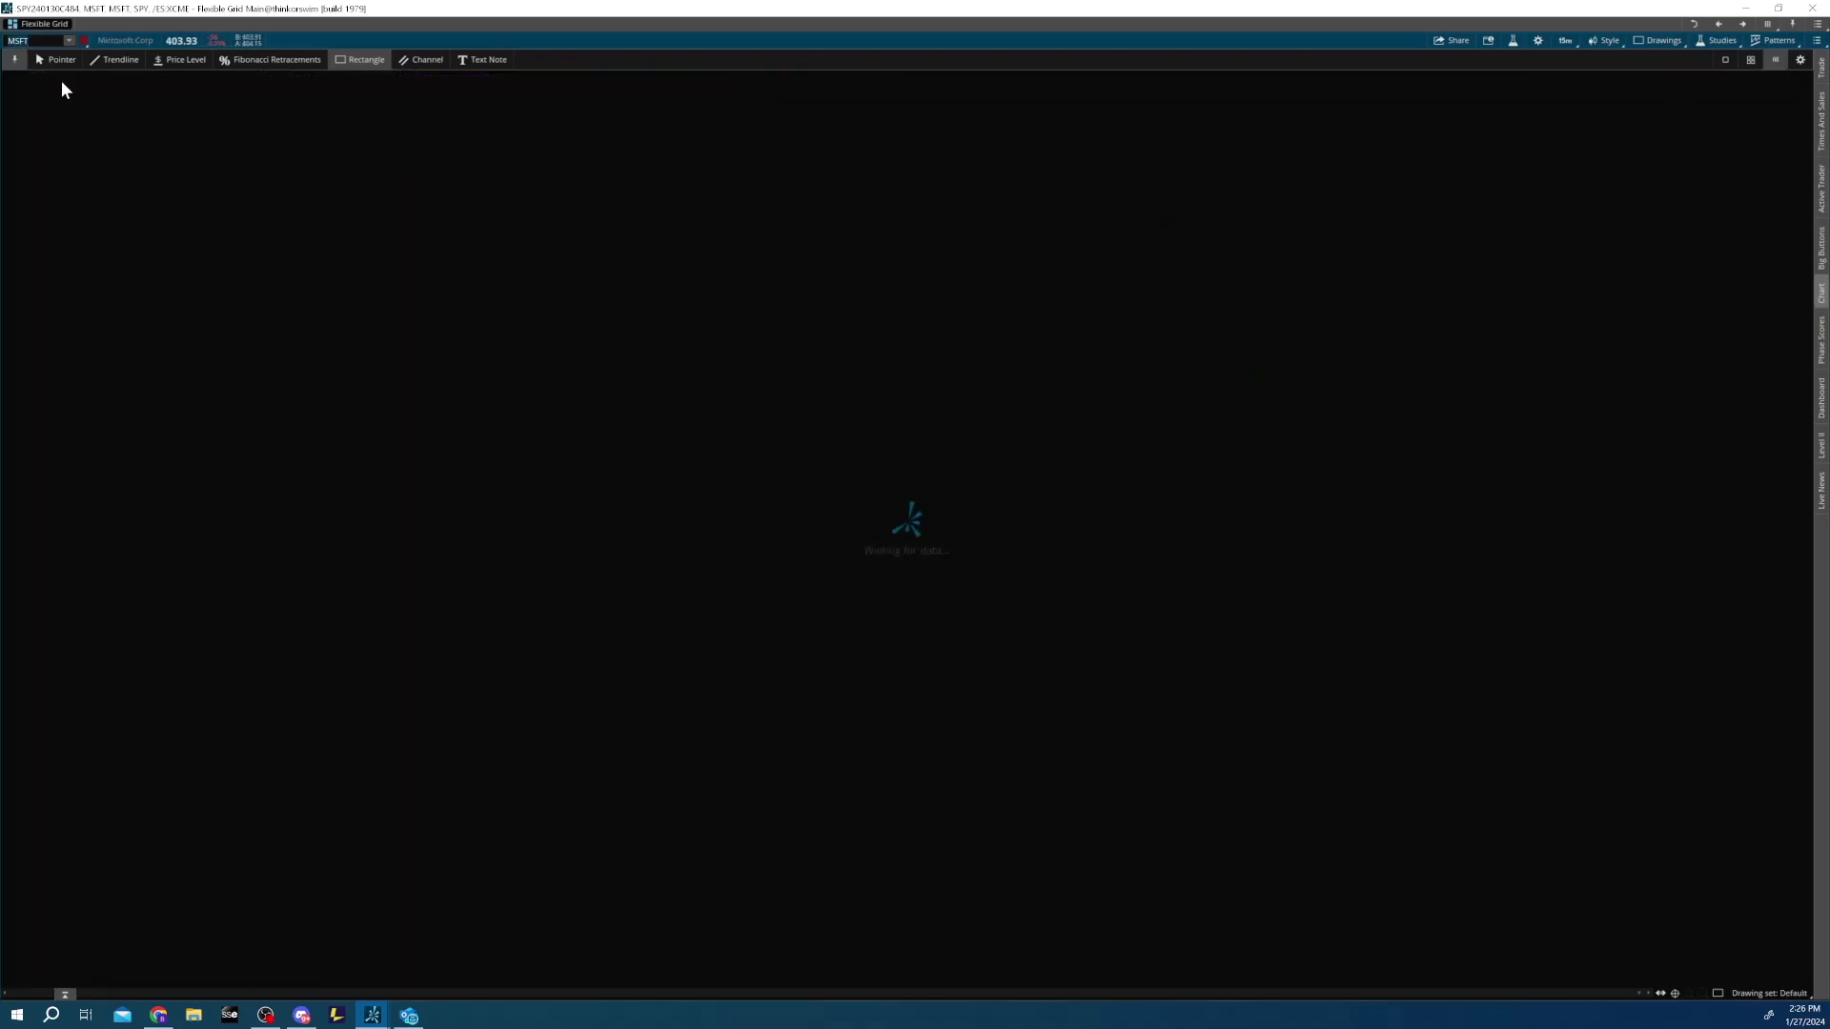